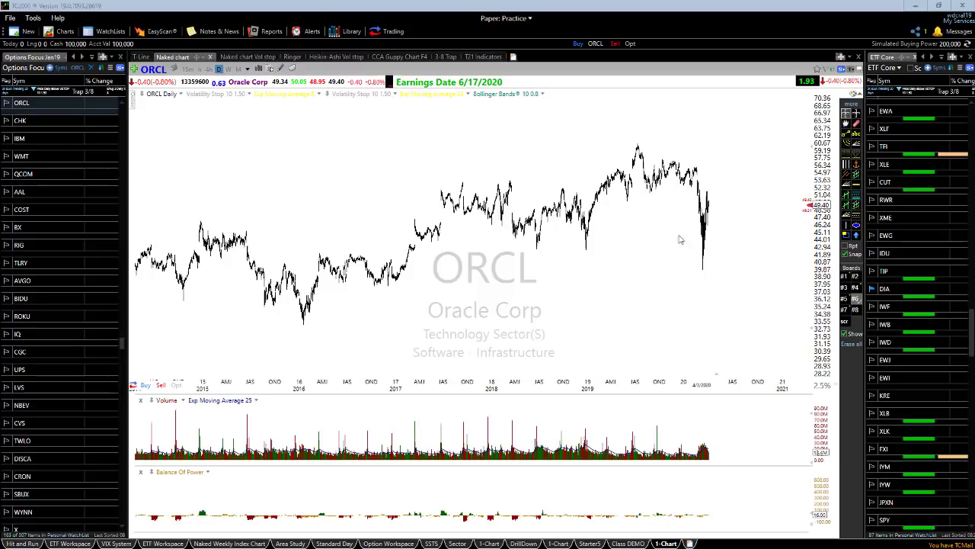
Examine Oracle's daily price chart at both the recent-weeks range and the multi-year range.
scroll(597, 329, "up", 5)
scroll(587, 332, "up", 5)
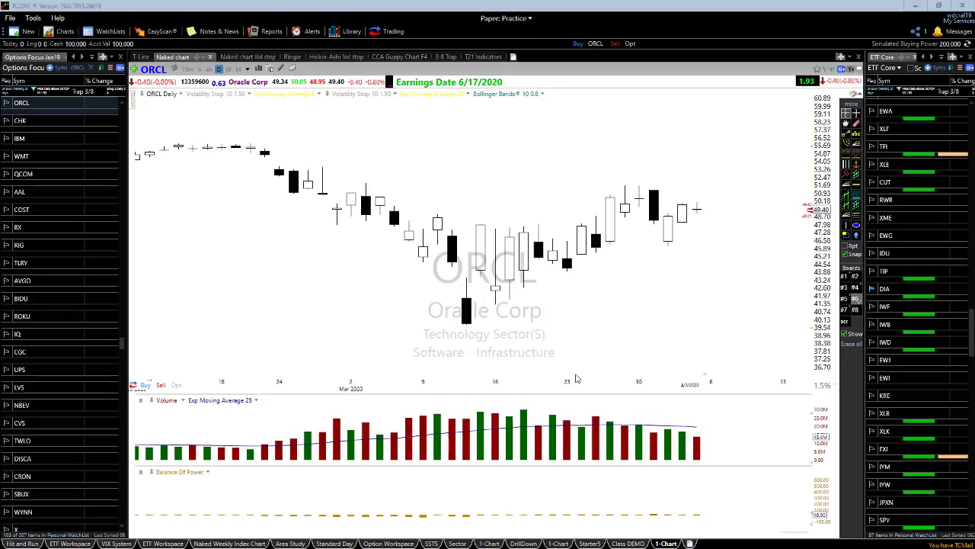
scroll(579, 328, "down", 10)
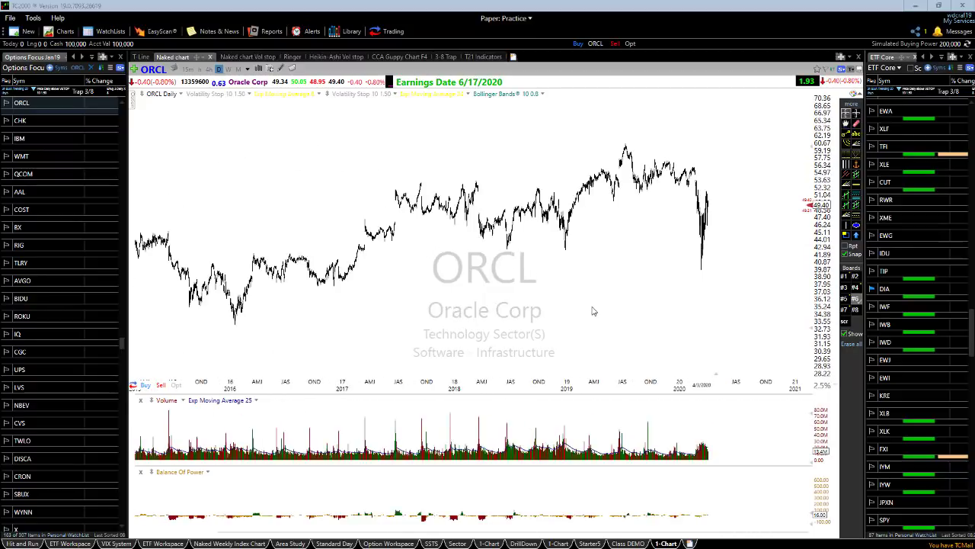
scroll(594, 311, "down", 2)
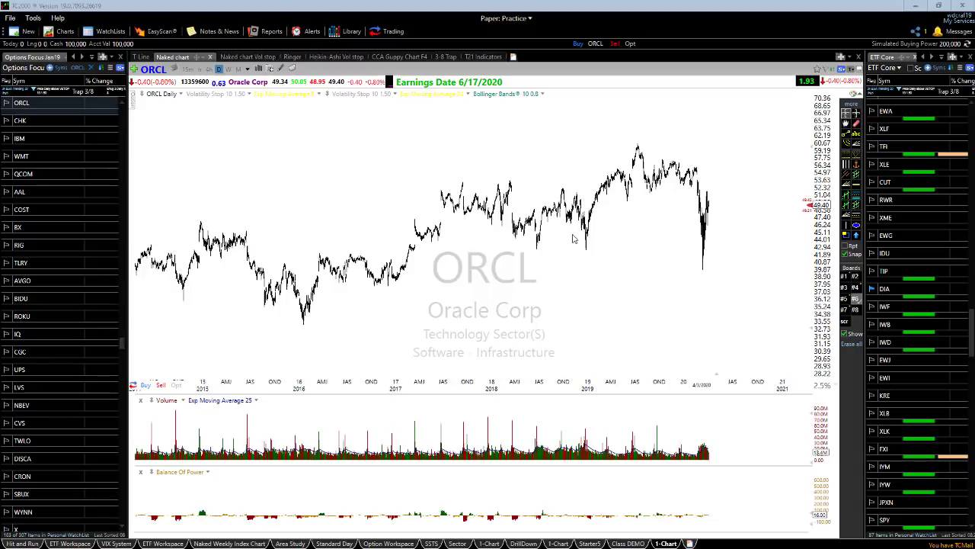
scroll(602, 304, "up", 2)
scroll(602, 304, "up", 8)
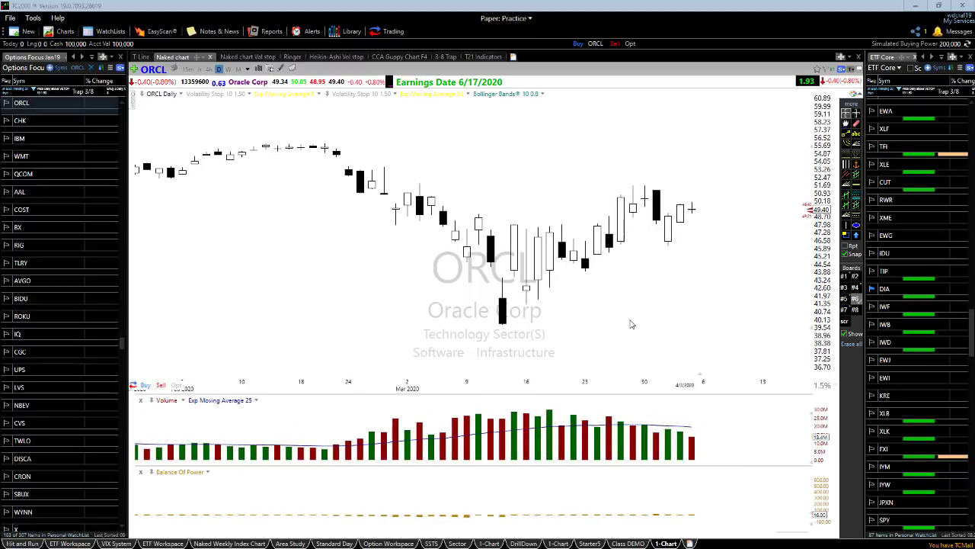
scroll(372, 302, "down", 8)
scroll(371, 302, "down", 2)
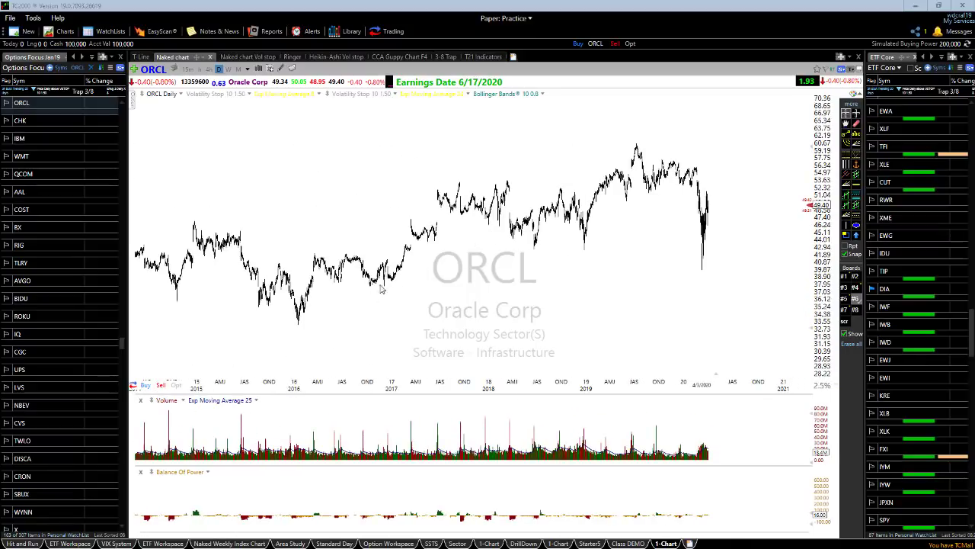
scroll(402, 279, "down", 1)
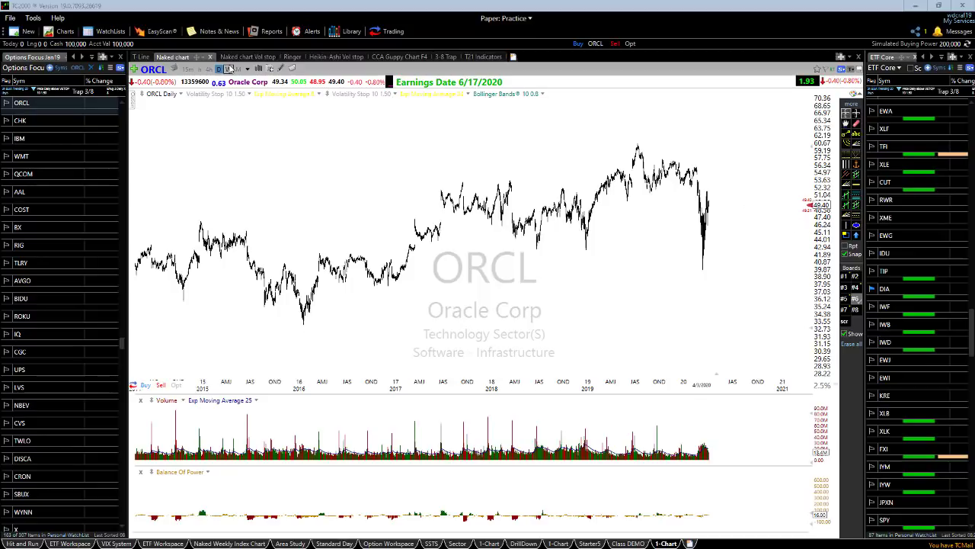
Compare Oracle's weekly chart with its multi-year daily chart.
left_click(228, 69)
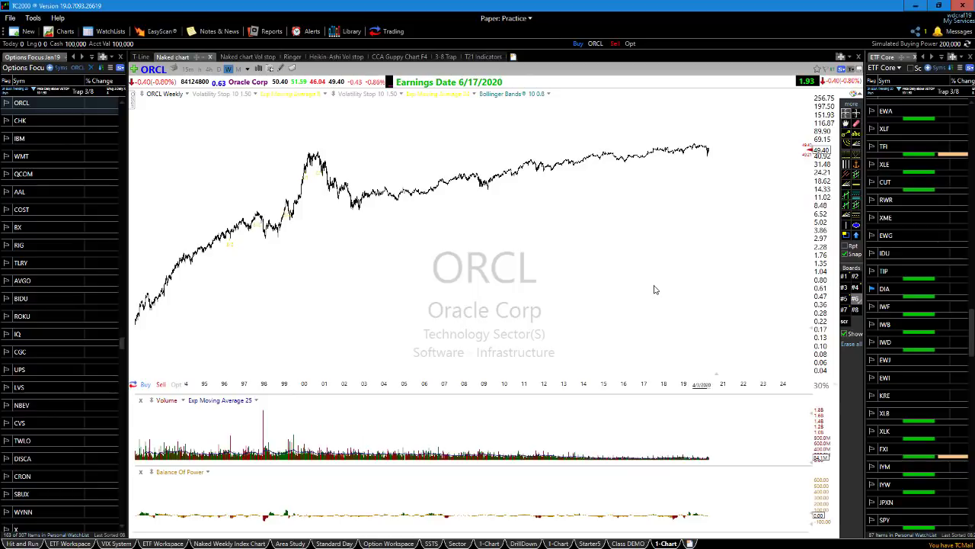
left_click(219, 69)
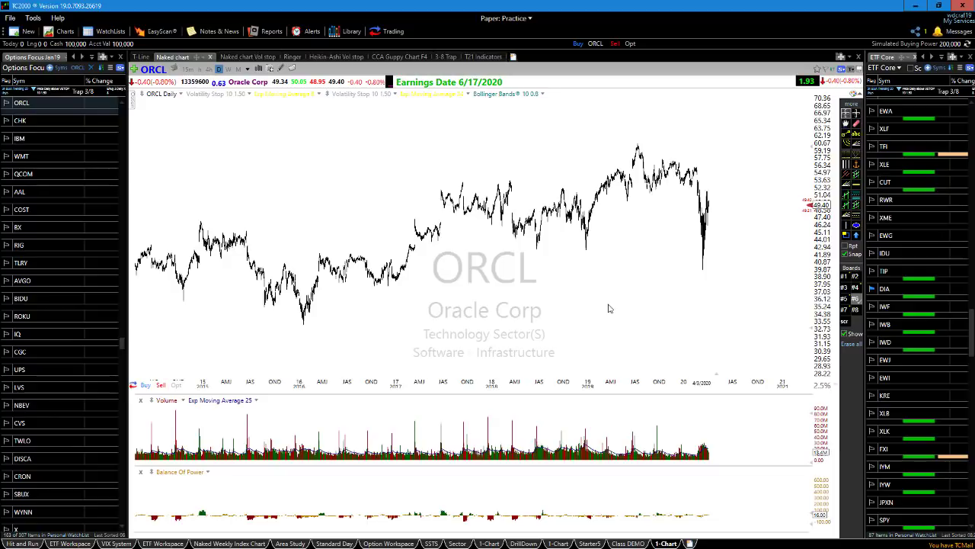
scroll(562, 314, "up", 2)
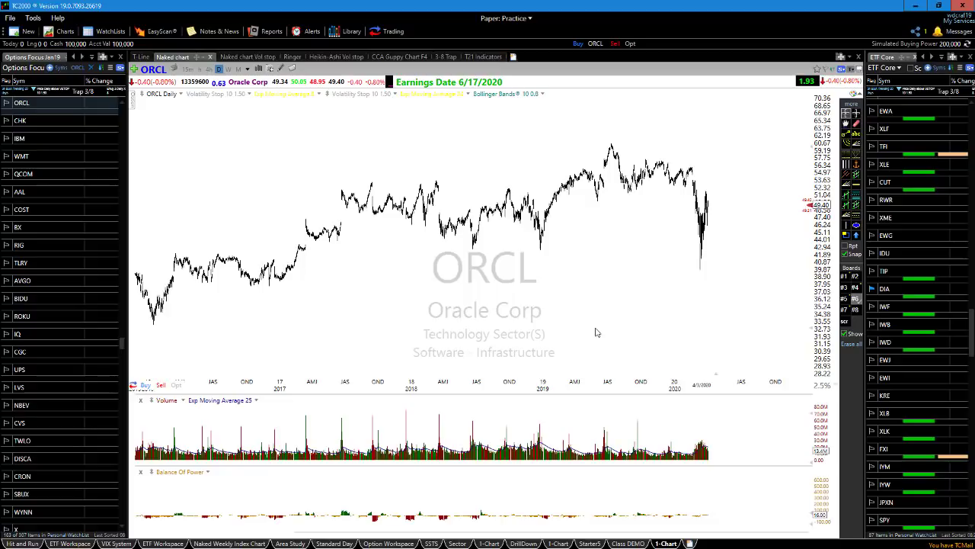
scroll(453, 328, "down", 2)
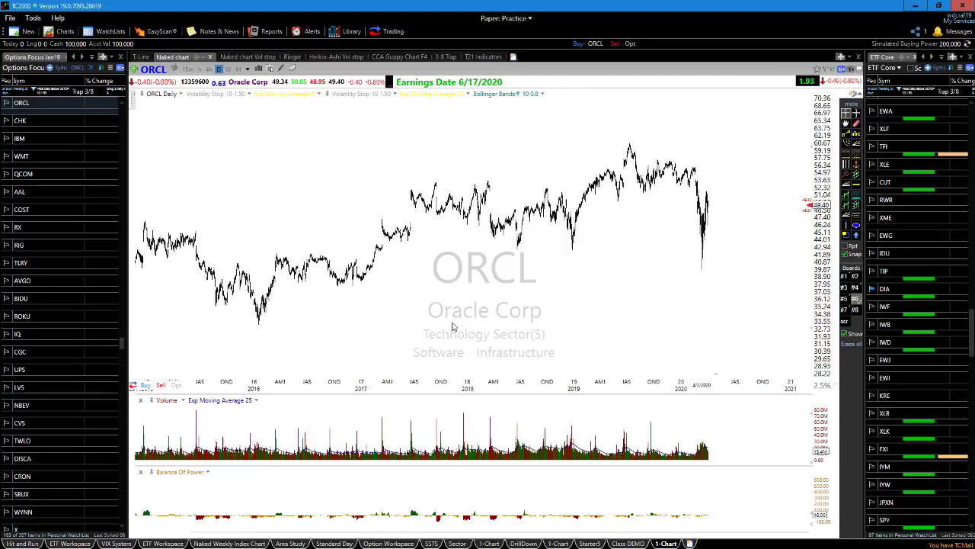
scroll(455, 328, "down", 1)
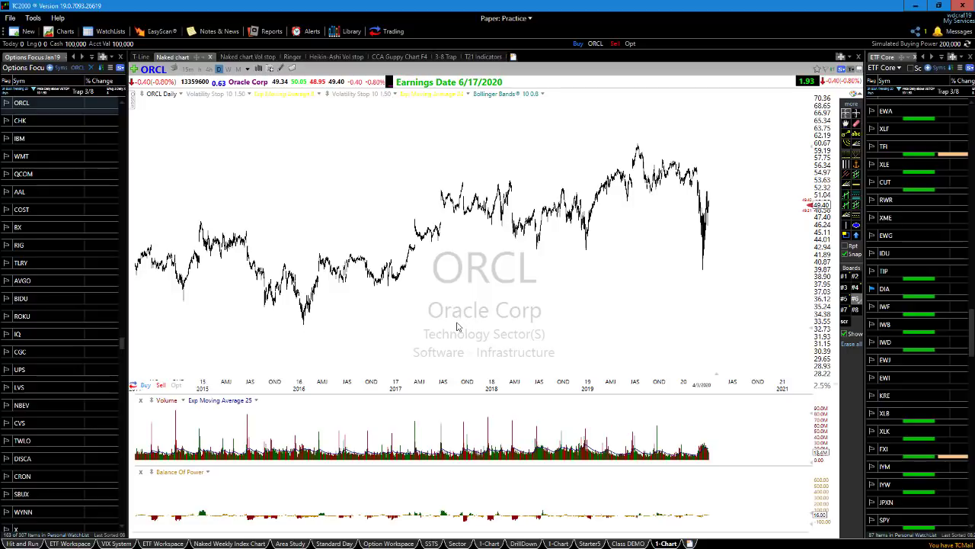
Load the daily chart for SQ and show its history from 2016 to 2020.
type("q")
key("Return")
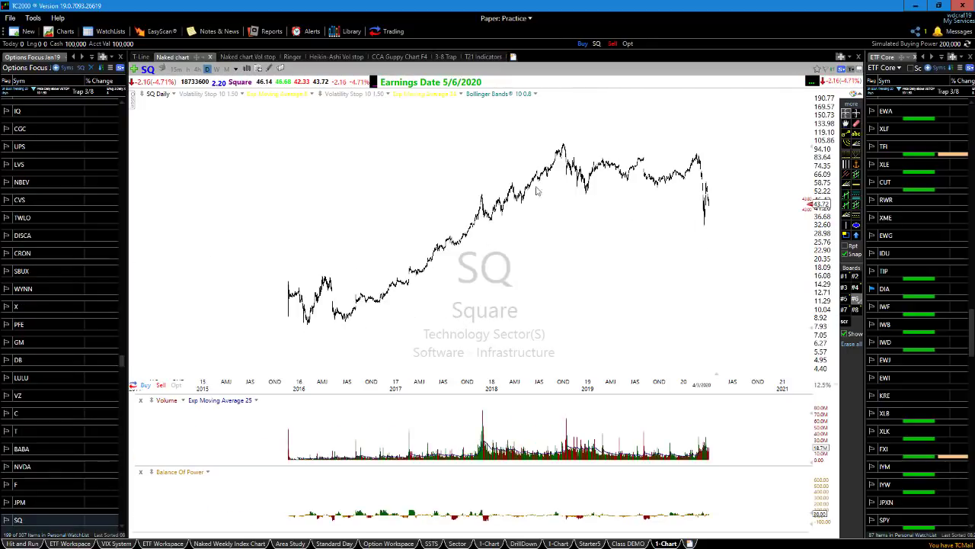
scroll(471, 313, "up", 2)
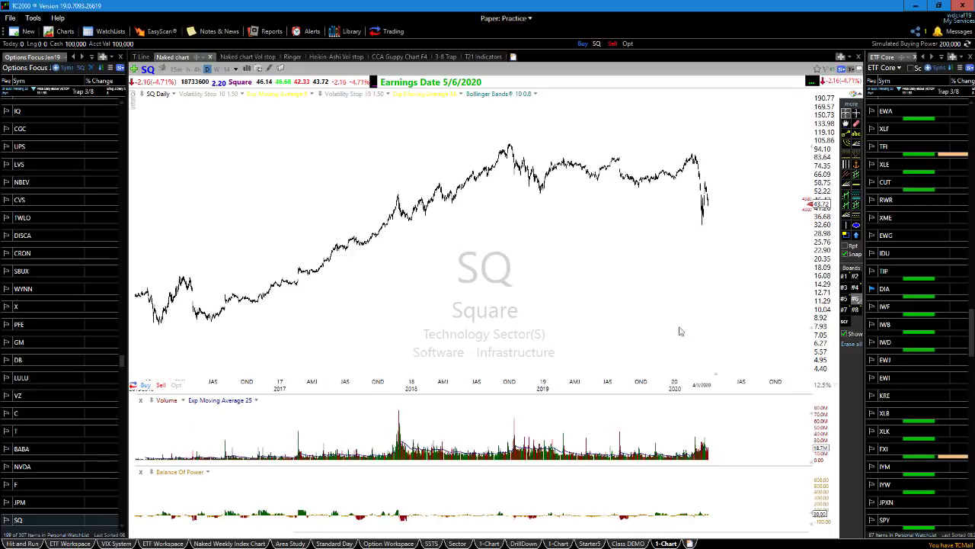
Show the trendlines saved on drawing board #7 for SQ and review the uptrend with the visible period ending in October 2018.
left_click(855, 310)
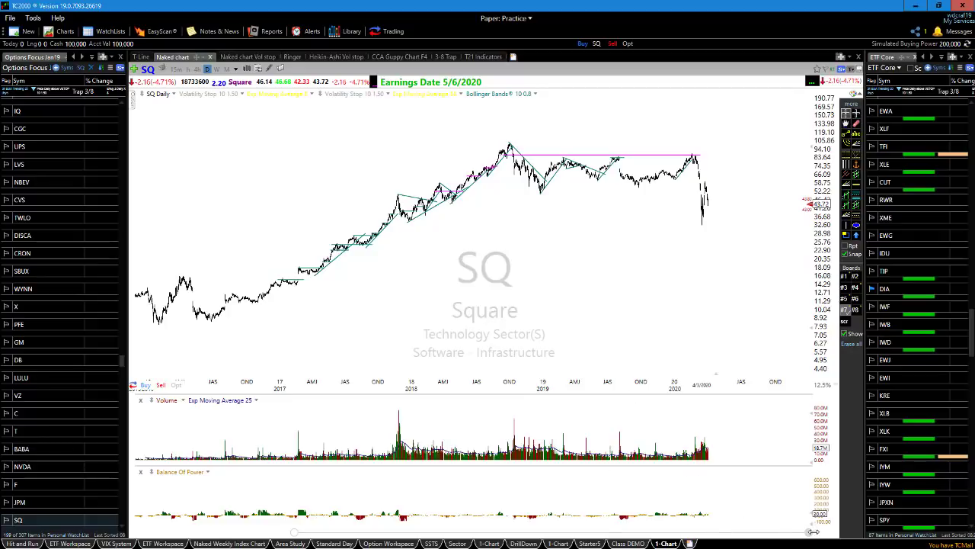
left_click_drag(805, 534, 615, 512)
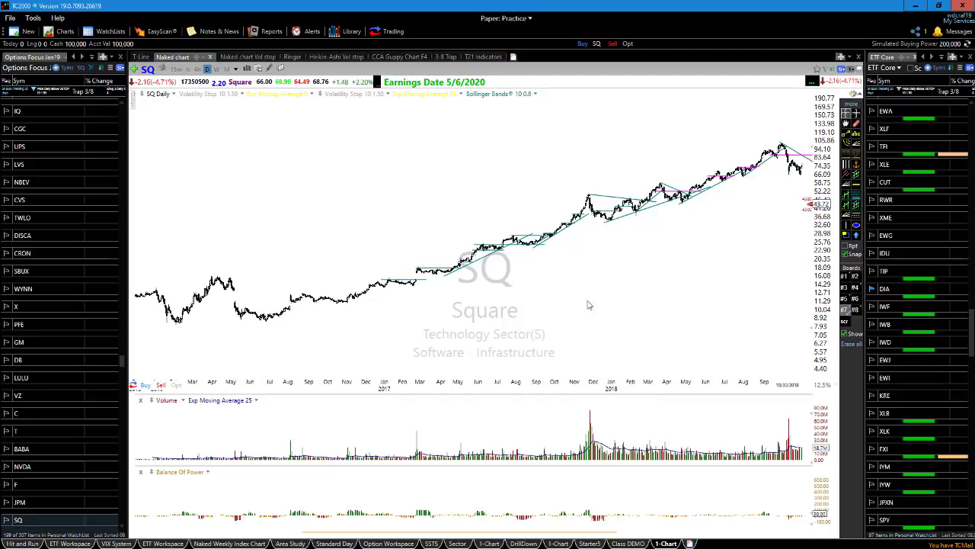
scroll(587, 307, "up", 1)
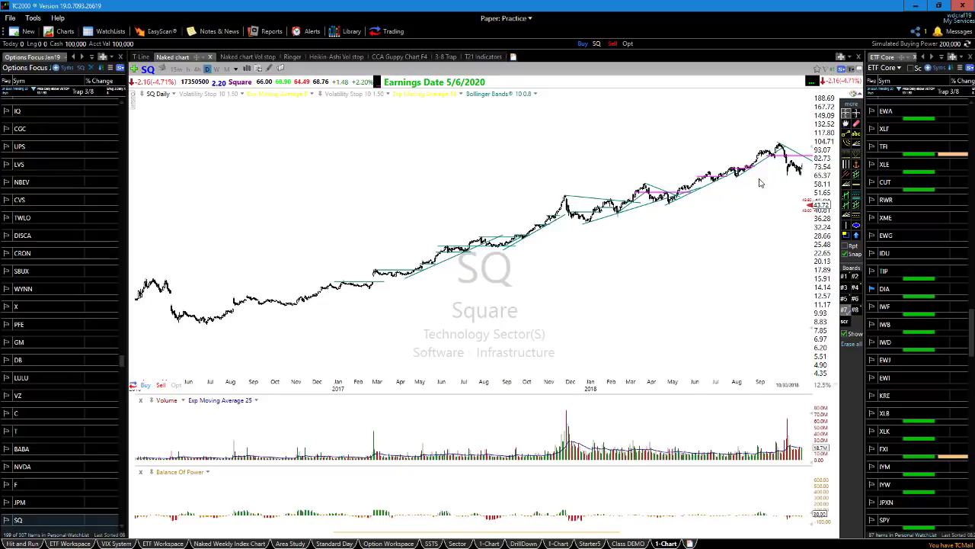
scroll(587, 277, "up", 1)
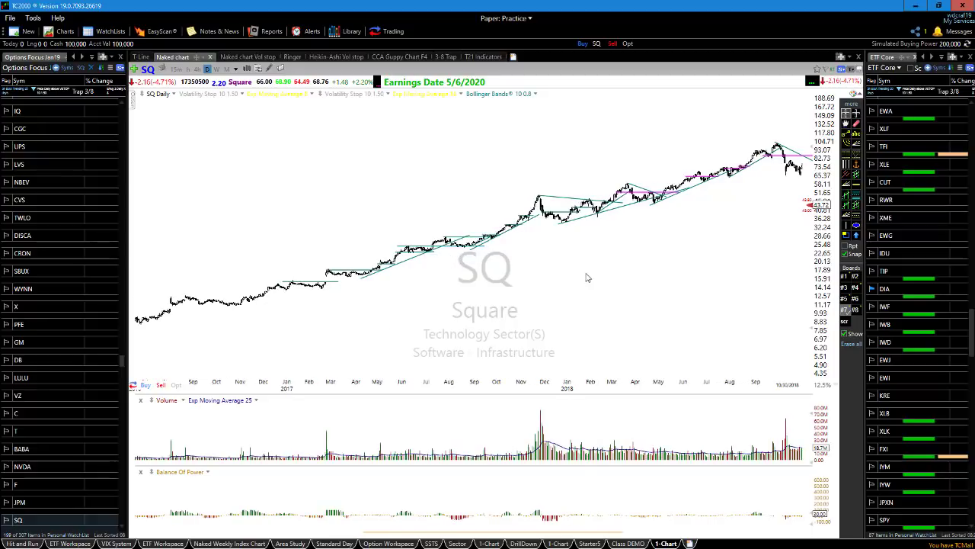
scroll(586, 278, "down", 1)
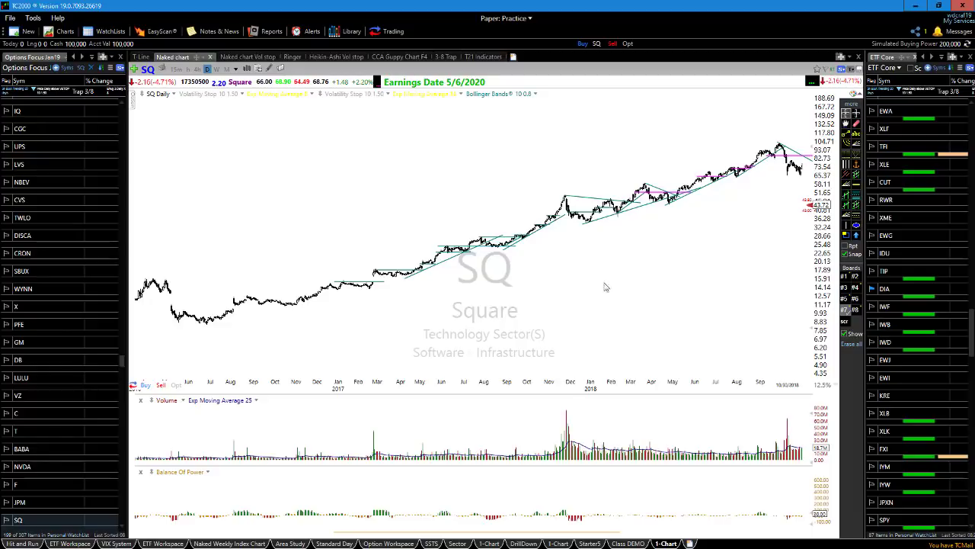
Return to drawing board #6, sketch an ascending arrow beneath SQ's lows from mid-2016 to October 2018, and clear it.
left_click(854, 299)
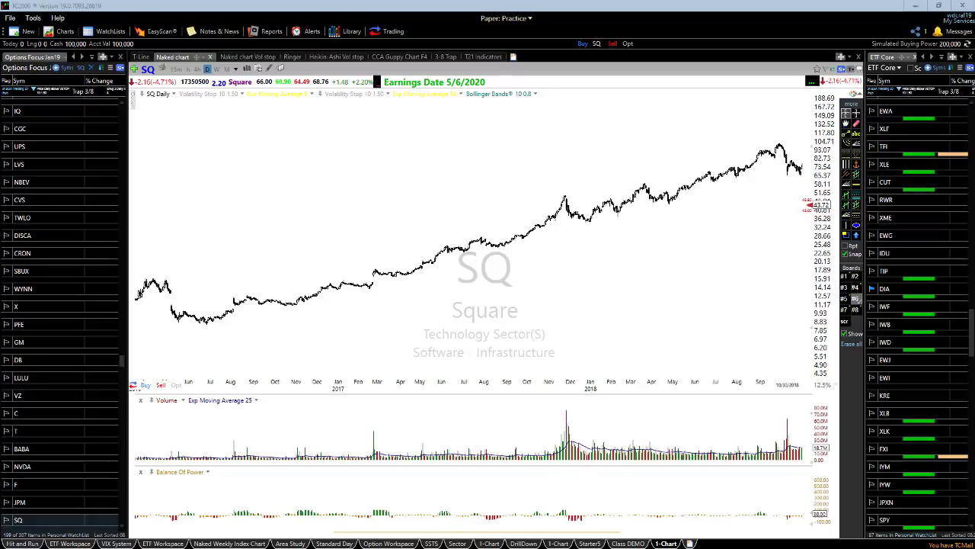
mouse_move(200, 328)
left_mouse_down()
mouse_move(642, 251)
mouse_move(751, 181)
mouse_move(786, 178)
left_mouse_up()
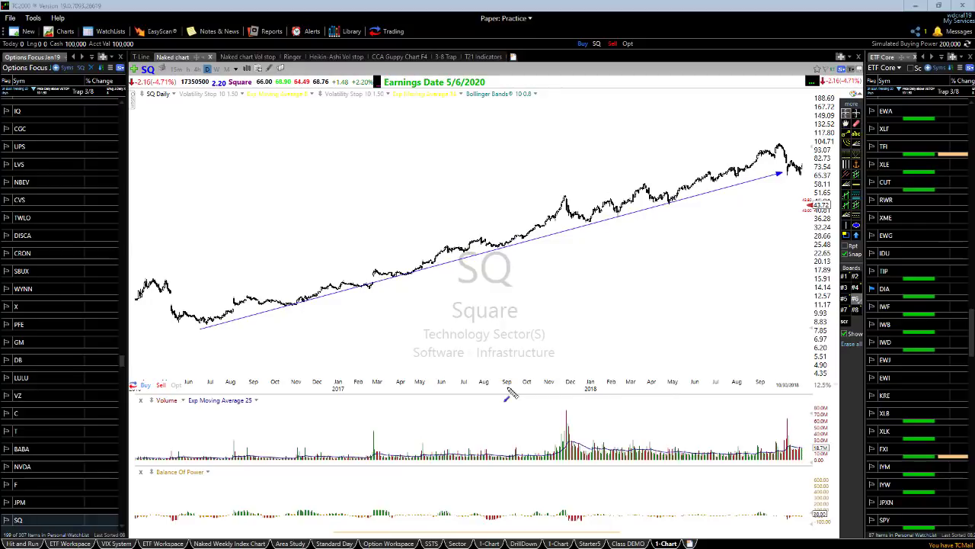
key("Delete")
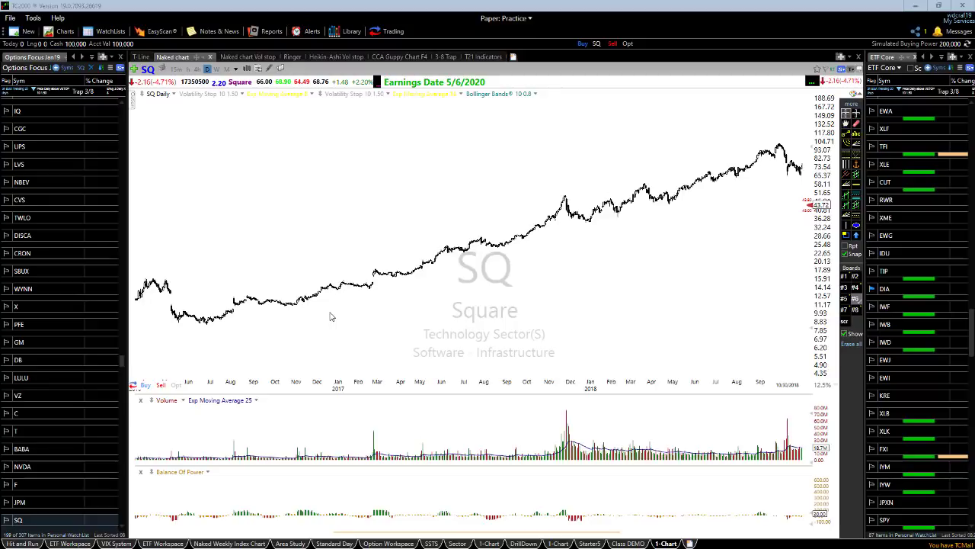
Narrow the SQ chart's visible period so that it ends on 10/17/2016.
scroll(332, 306, "down", 1)
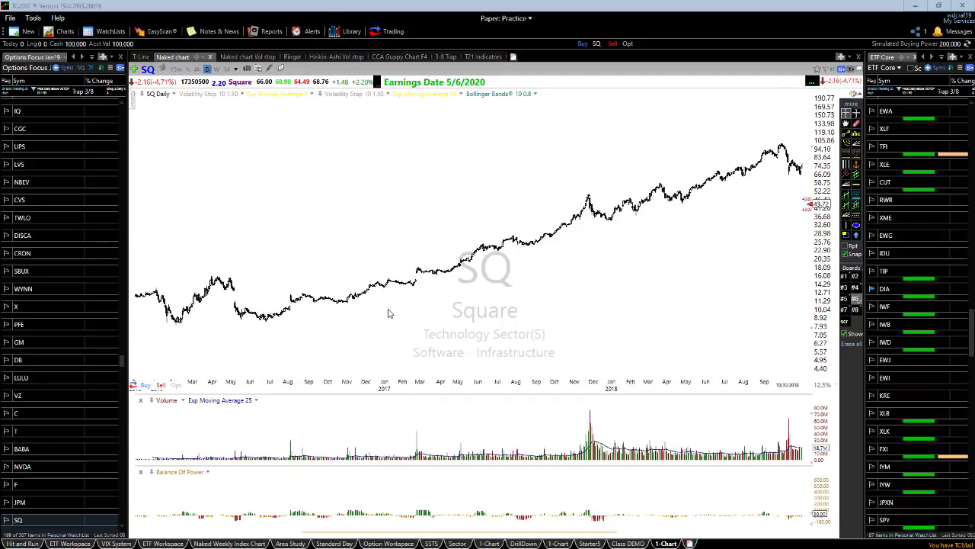
mouse_move(616, 531)
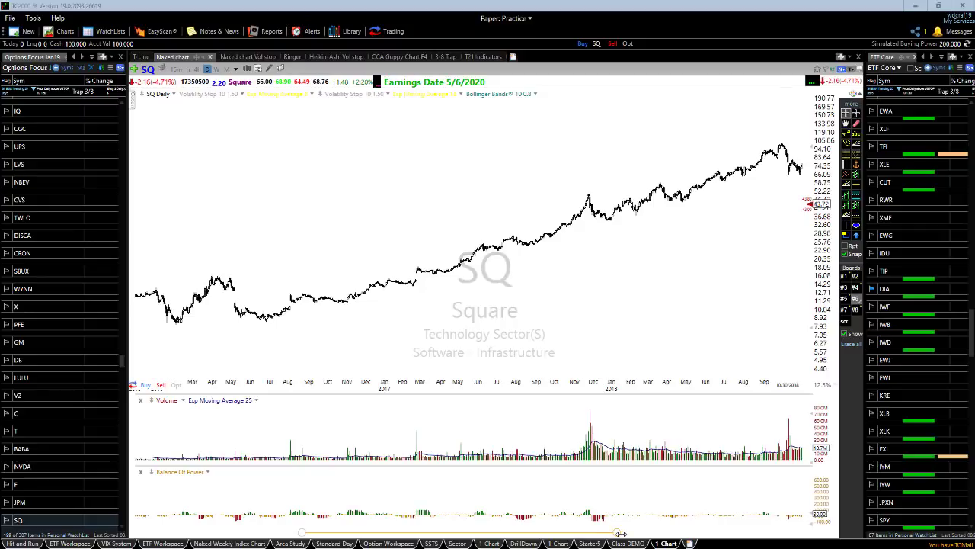
left_click_drag(616, 532, 420, 528)
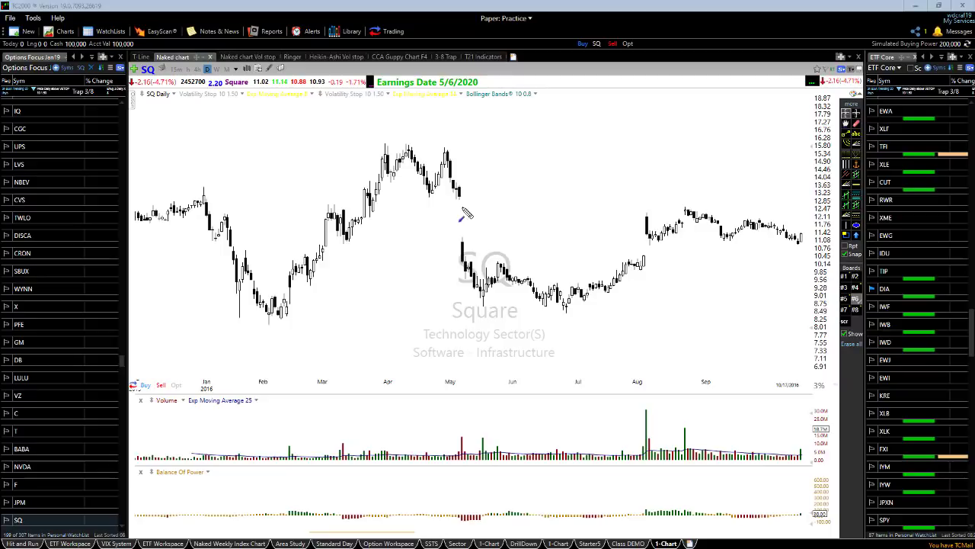
Sketch a blue ascending trend arrow with a first upswing and pullback above the price gap, labelling the pullback "FBD" underlined in red.
mouse_move(484, 205)
left_mouse_down()
mouse_move(656, 169)
mouse_move(769, 129)
left_mouse_up()
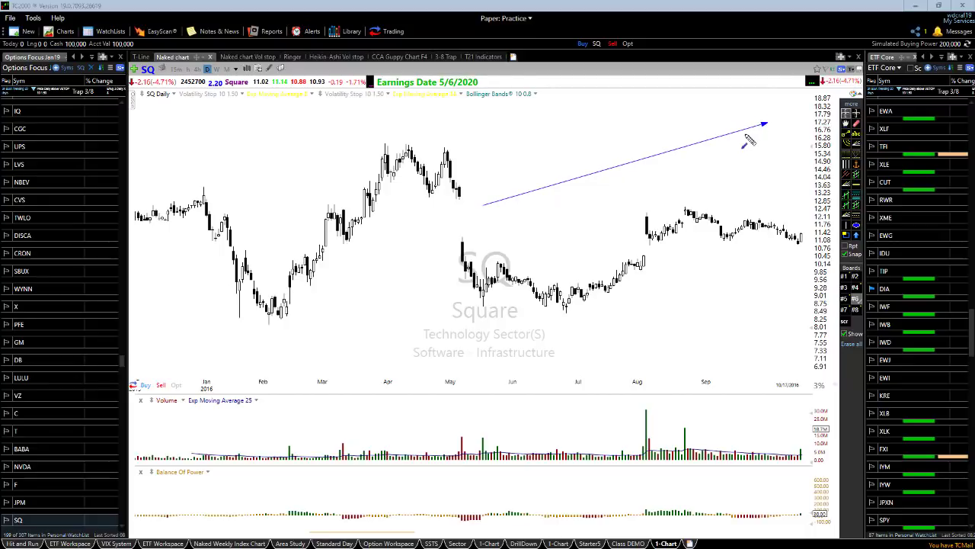
mouse_move(488, 204)
left_mouse_down()
mouse_move(534, 175)
mouse_move(559, 189)
left_mouse_up()
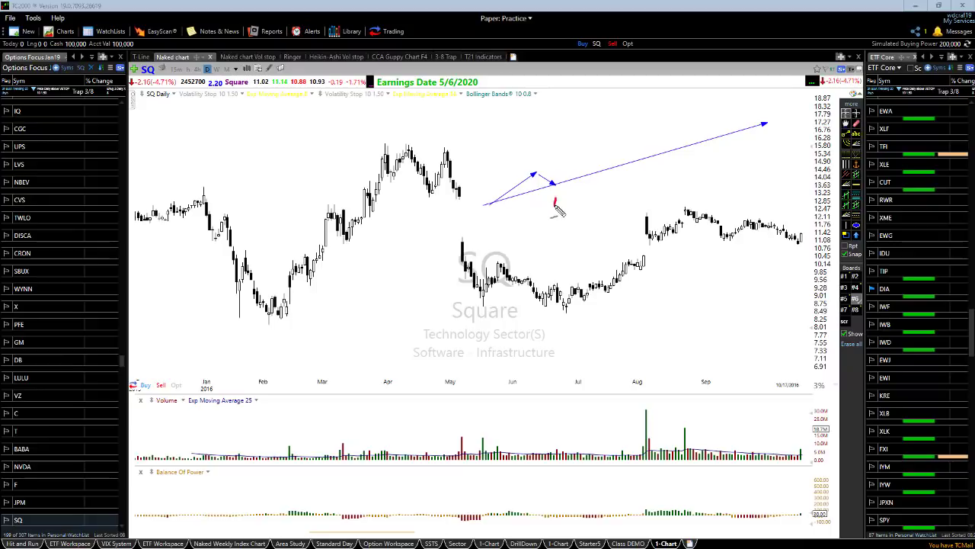
mouse_move(551, 195)
left_mouse_down()
mouse_move(555, 205)
mouse_move(564, 195)
mouse_move(563, 207)
mouse_move(578, 205)
left_mouse_up()
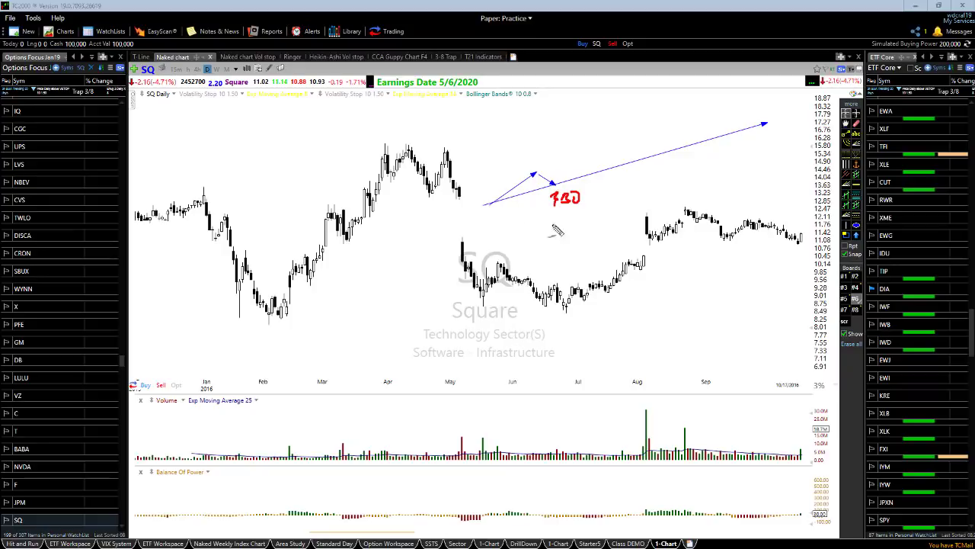
left_click_drag(546, 217, 594, 205)
Add a second swing along the ascending line, cross it with a long descending arrow, and clear all the sketches.
mouse_move(555, 183)
left_mouse_down()
mouse_move(591, 163)
mouse_move(636, 159)
left_mouse_up()
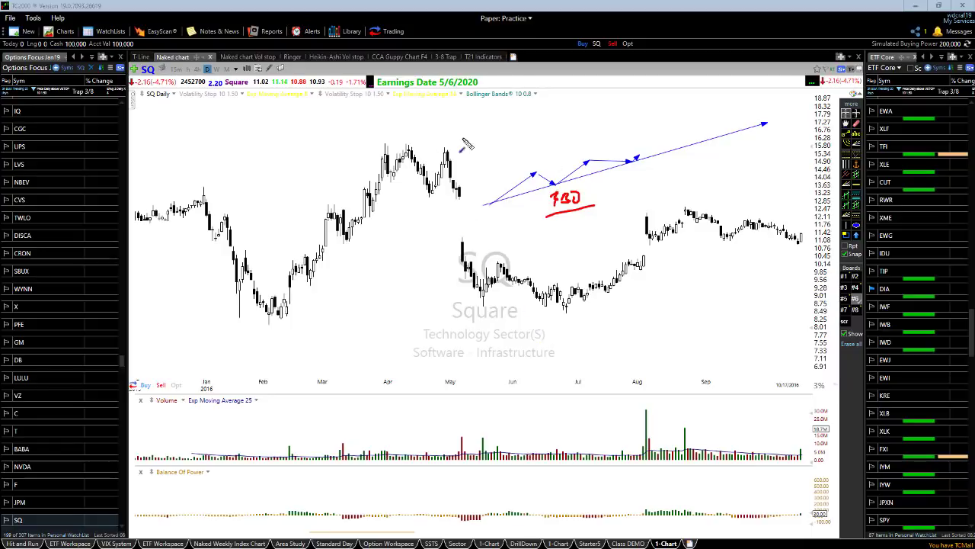
mouse_move(358, 93)
left_mouse_down()
mouse_move(655, 156)
mouse_move(709, 182)
left_mouse_up()
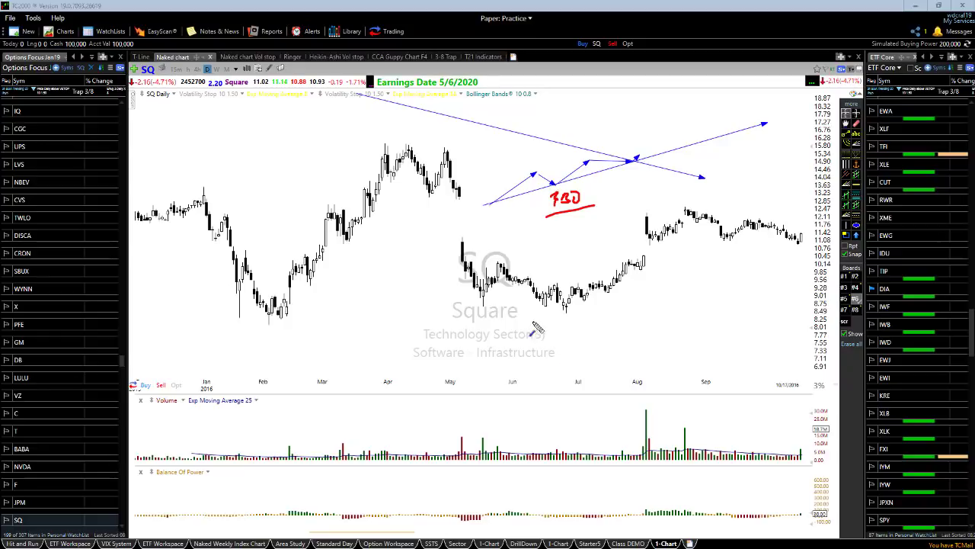
key("Escape")
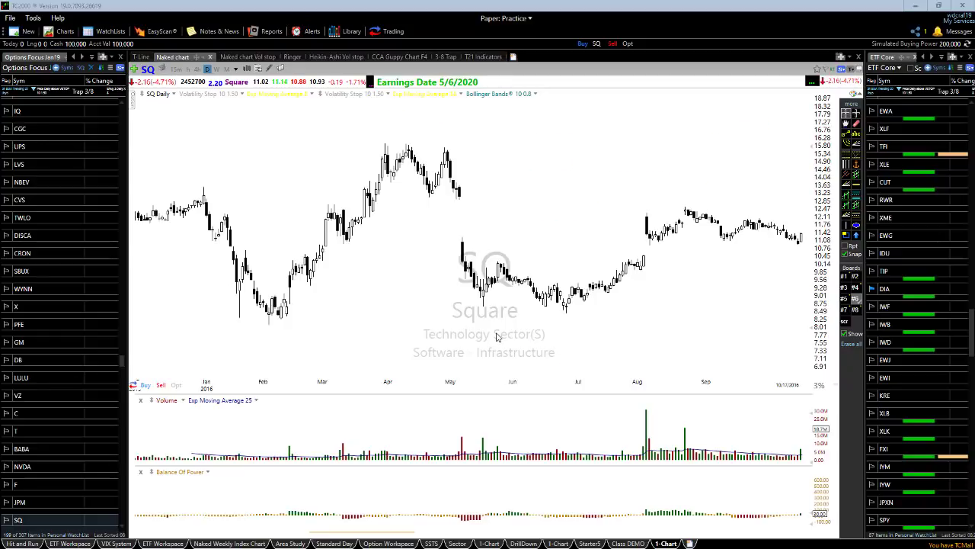
Load the daily chart for DIA and zoom to the latest price action from late January to 4/3/2020.
type("DIA")
key("Return")
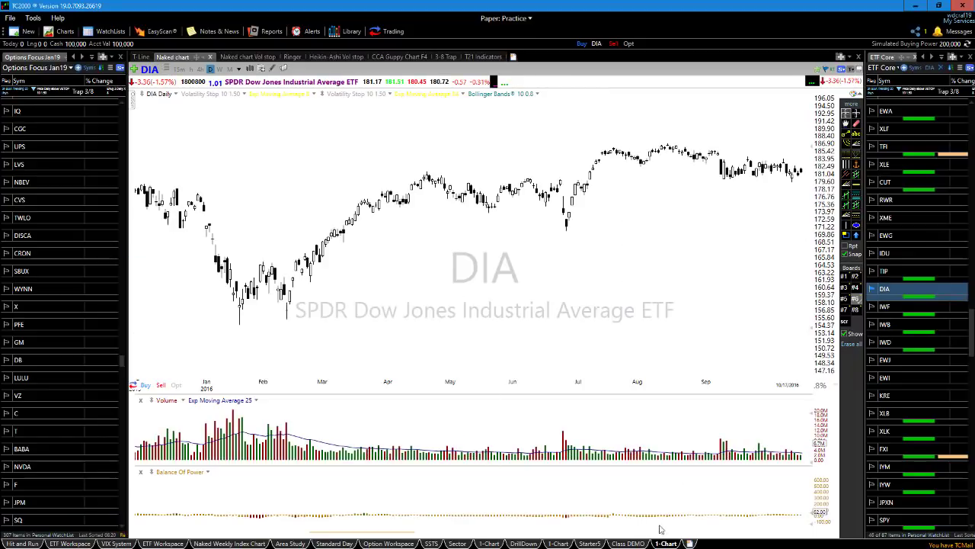
left_click_drag(413, 532, 835, 522)
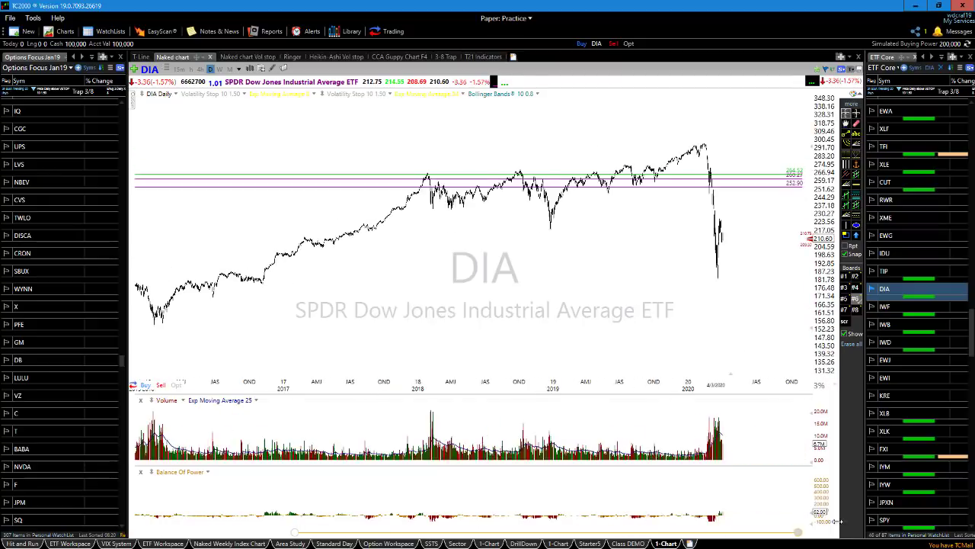
scroll(572, 353, "up", 6)
scroll(411, 337, "up", 4)
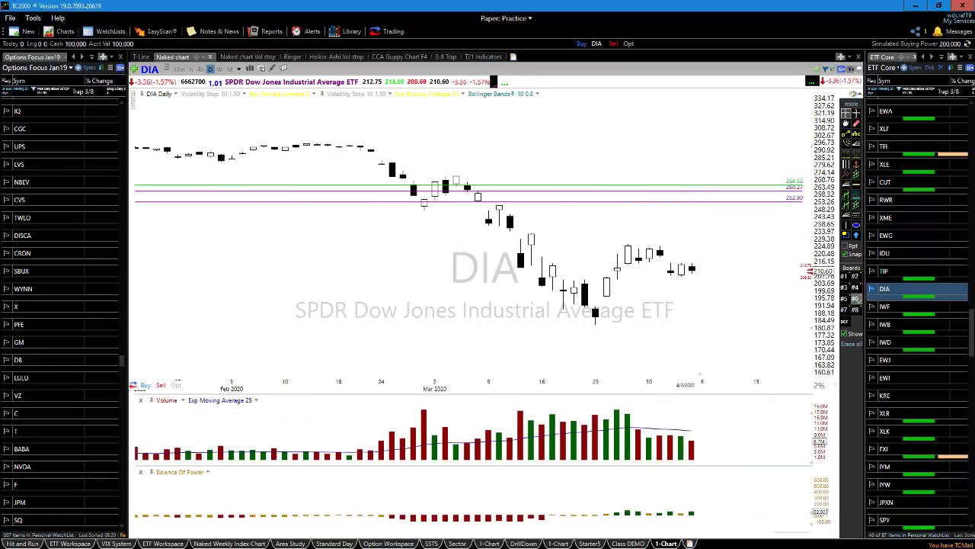
Sketch a descending trend arrow across DIA's February and March 2020 highs, mark its touch points, and clear the sketches.
left_click_drag(354, 139, 509, 191)
left_click_drag(628, 242, 756, 281)
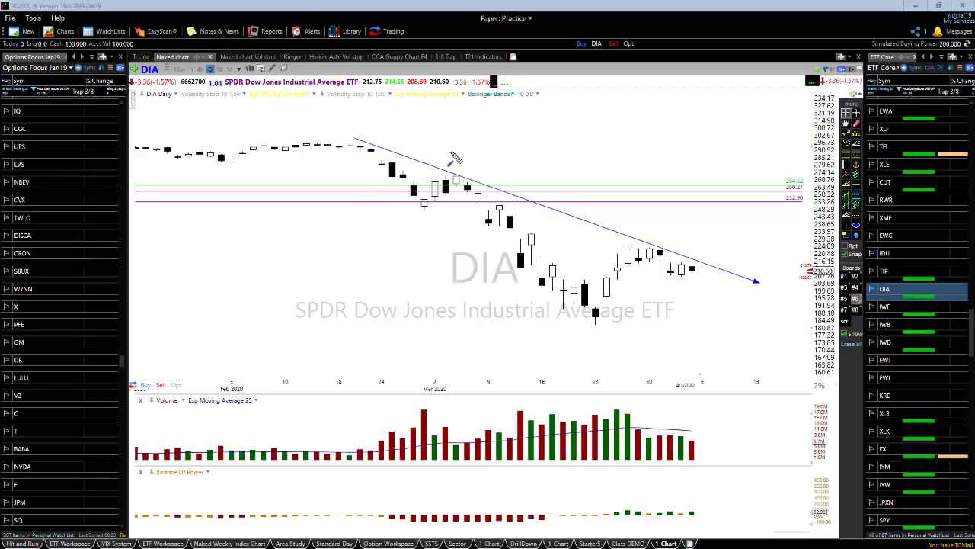
left_click_drag(461, 147, 458, 174)
mouse_move(662, 214)
left_mouse_down()
mouse_move(661, 240)
mouse_move(699, 250)
left_mouse_up()
key("Delete")
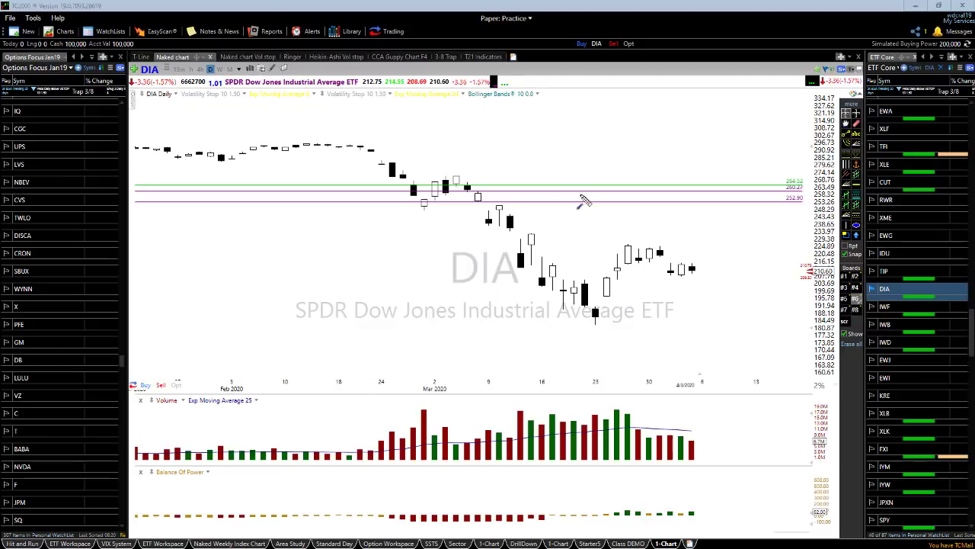
Sketch a long descending trend arrow from DIA's late-February high past the early-April prices, and clear it.
mouse_move(357, 145)
left_mouse_down()
mouse_move(440, 188)
mouse_move(774, 285)
left_mouse_up()
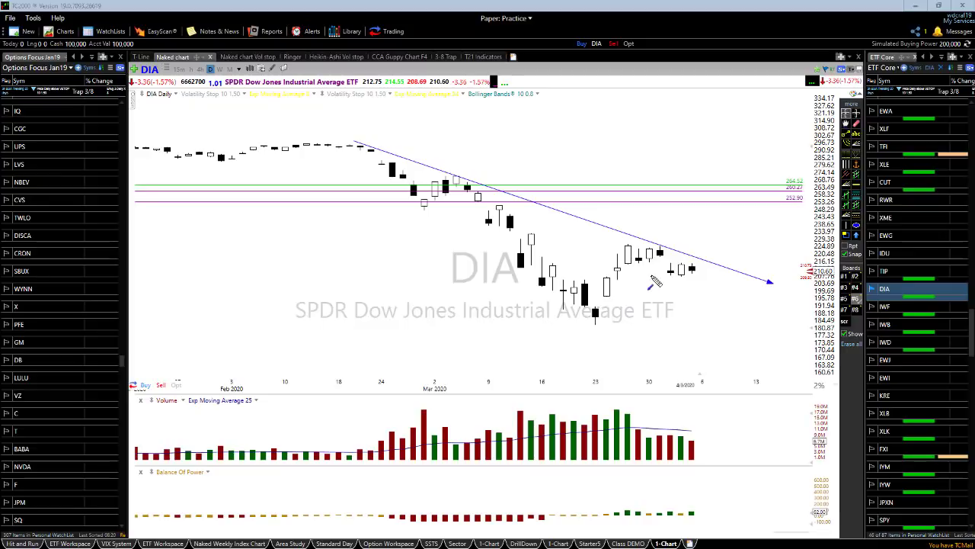
key("Delete")
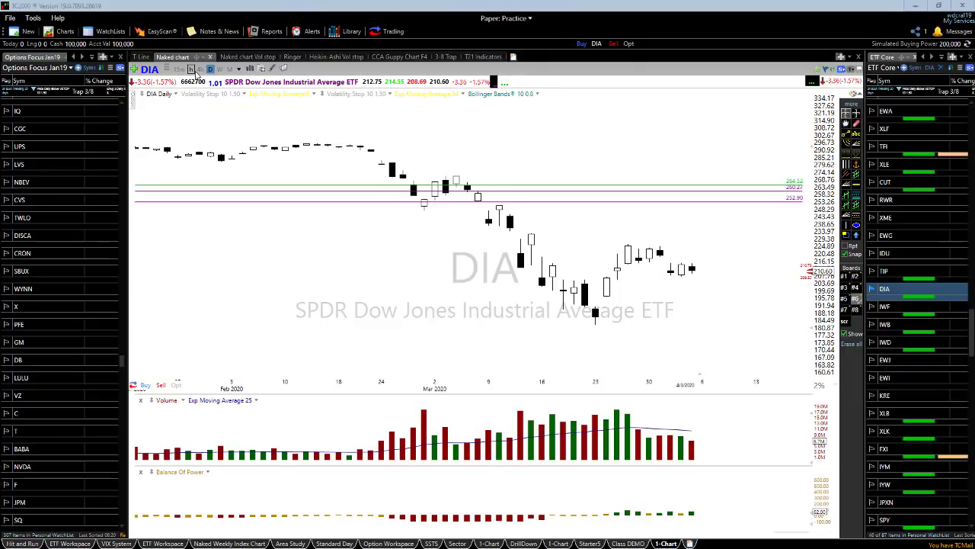
Switch DIA to the hourly chart and examine the price action from mid-February through 4/3/2020.
left_click(191, 68)
scroll(475, 312, "down", 3)
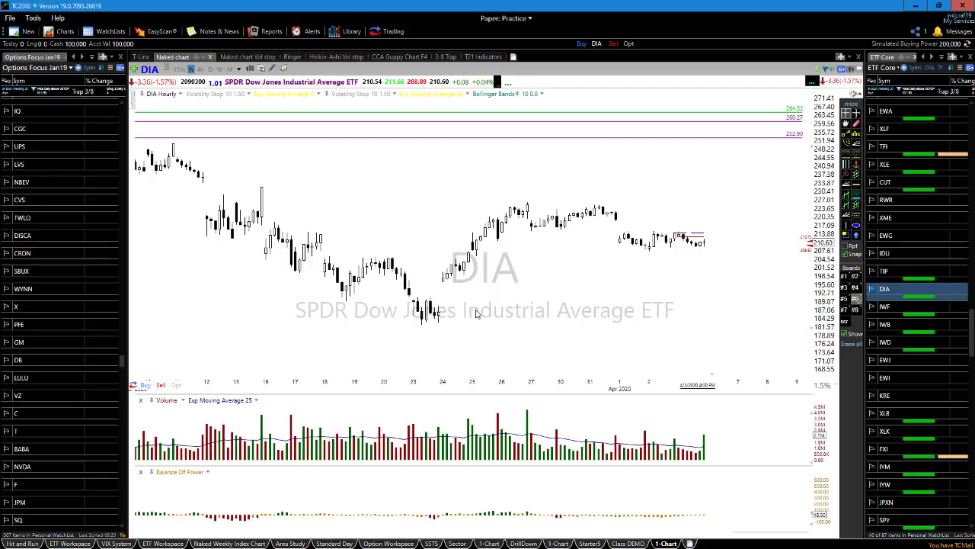
scroll(503, 320, "down", 3)
scroll(343, 338, "down", 2)
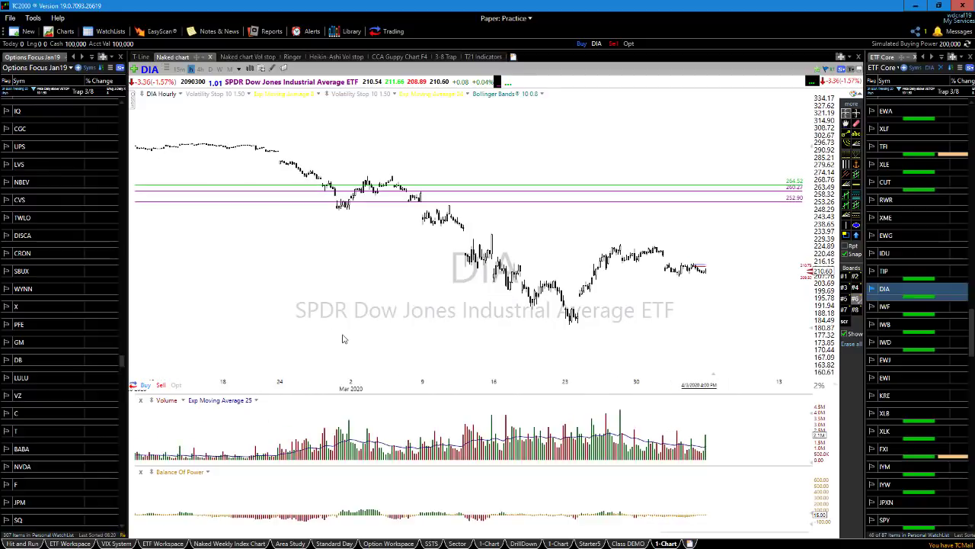
scroll(328, 344, "up", 5)
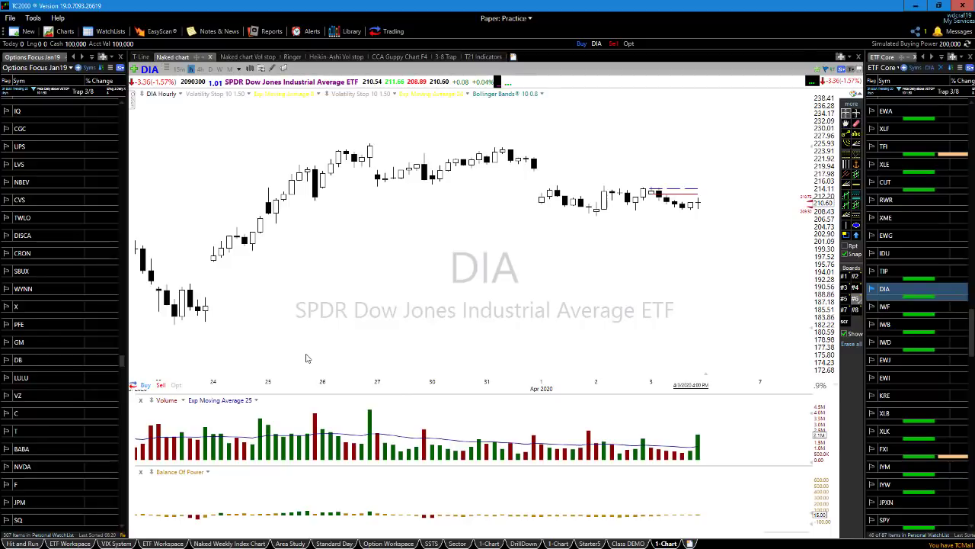
Return DIA to the daily chart, sketch a descending trend arrow with two short arrows around the latest prices, and clear them.
key("d")
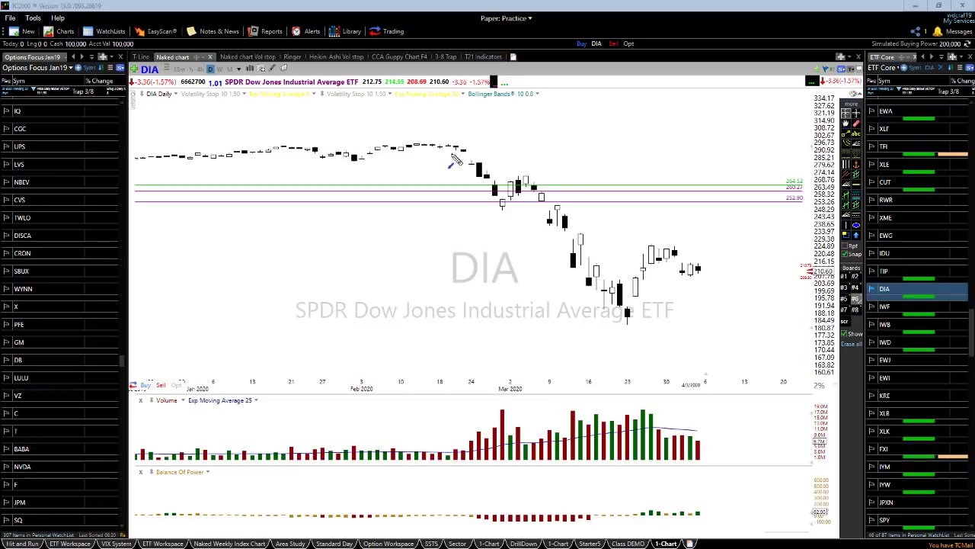
mouse_move(455, 145)
left_mouse_down()
mouse_move(580, 220)
mouse_move(756, 284)
left_mouse_up()
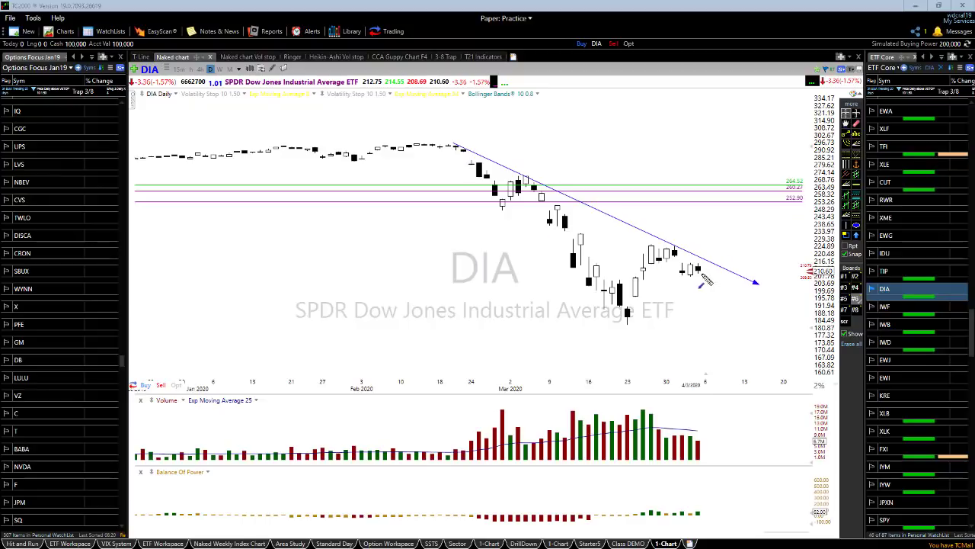
left_click_drag(619, 270, 722, 265)
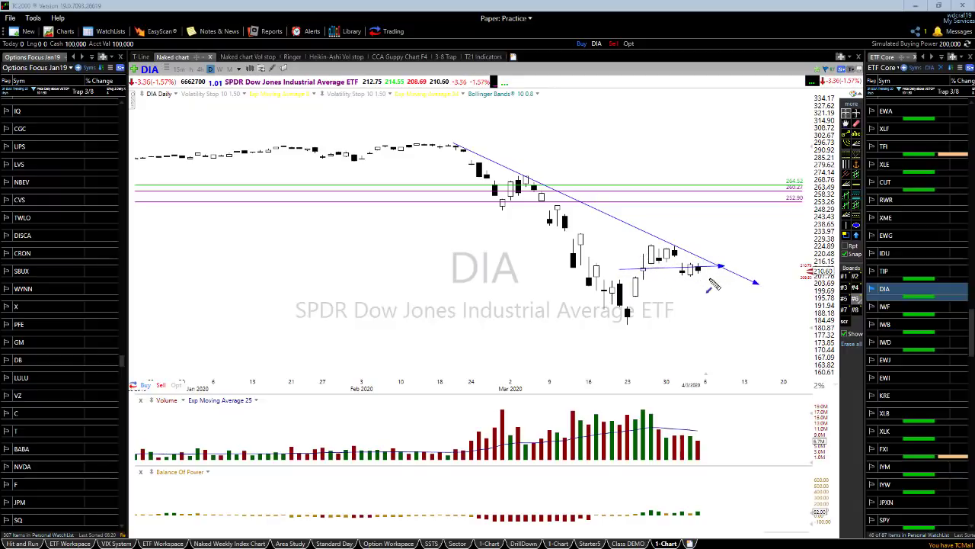
left_click_drag(707, 272, 732, 311)
key("Delete")
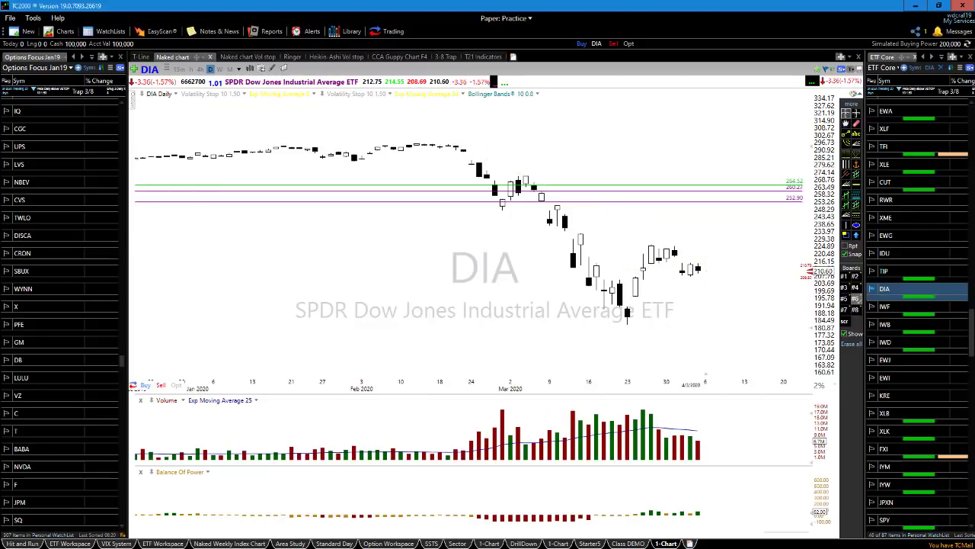
Load the daily chart for SQ and narrow the view to the price action from early 2016 to 3/17/2017.
type("sq")
key("Return")
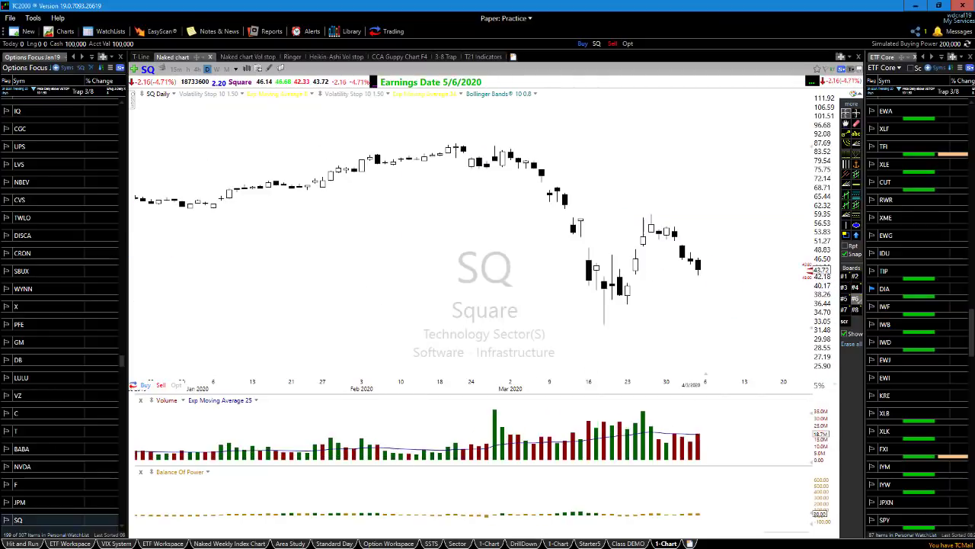
scroll(407, 291, "down", 5)
scroll(475, 299, "down", 8)
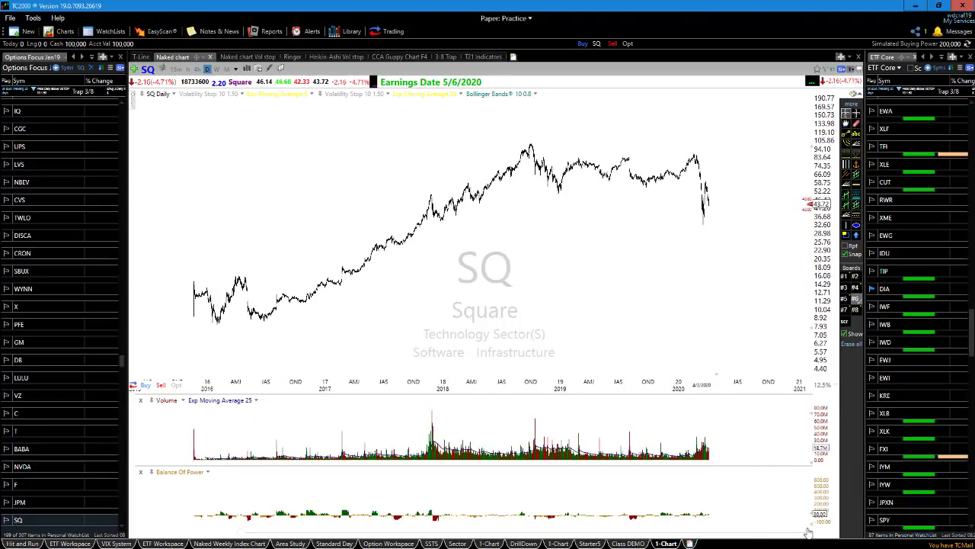
left_click_drag(805, 534, 453, 510)
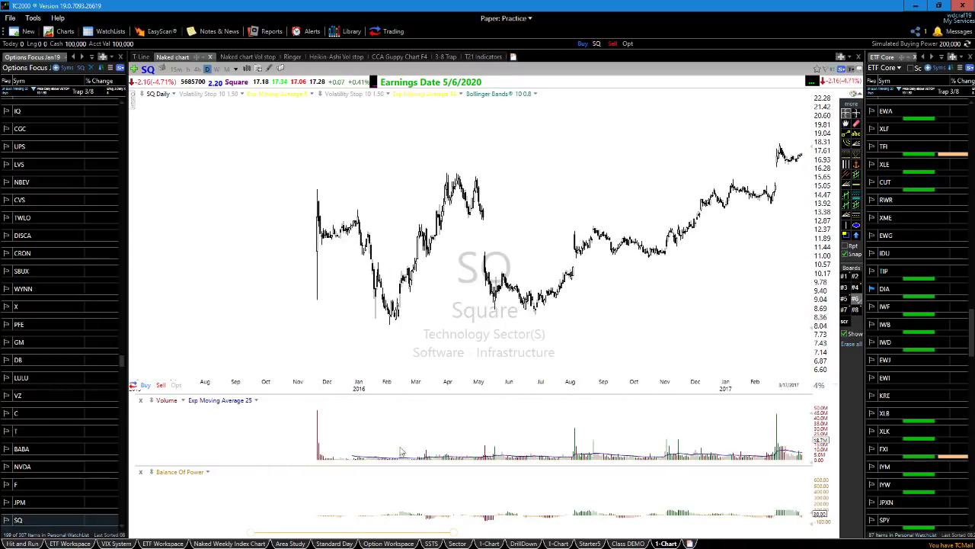
scroll(433, 347, "up", 2)
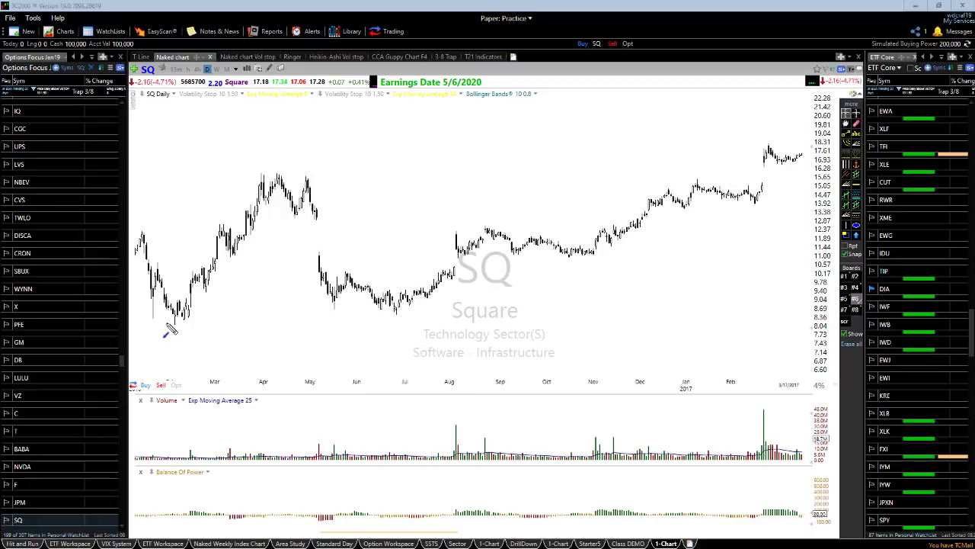
Sketch a descending arrow across SQ's 2016 highs and two ascending arrows under its February and summer lows, and clear the sketches.
mouse_move(174, 320)
left_mouse_down()
mouse_move(310, 303)
mouse_move(505, 296)
left_mouse_up()
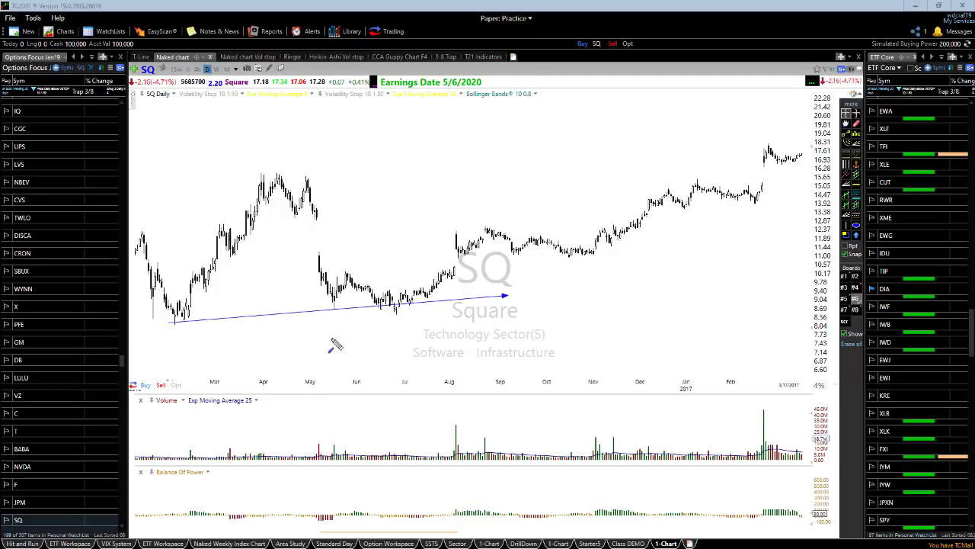
left_click_drag(260, 173, 424, 206)
left_click_drag(542, 237, 681, 257)
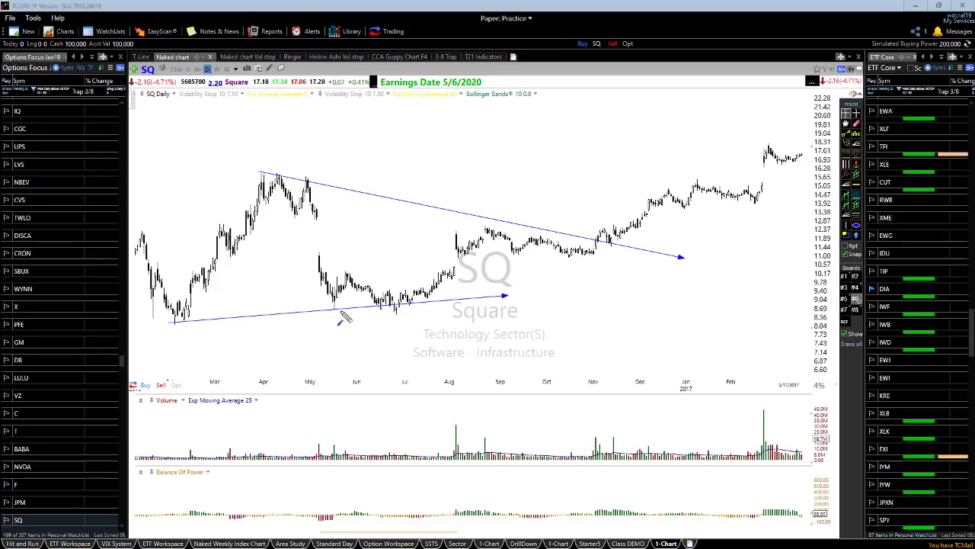
mouse_move(381, 312)
left_mouse_down()
mouse_move(560, 288)
mouse_move(696, 227)
left_mouse_up()
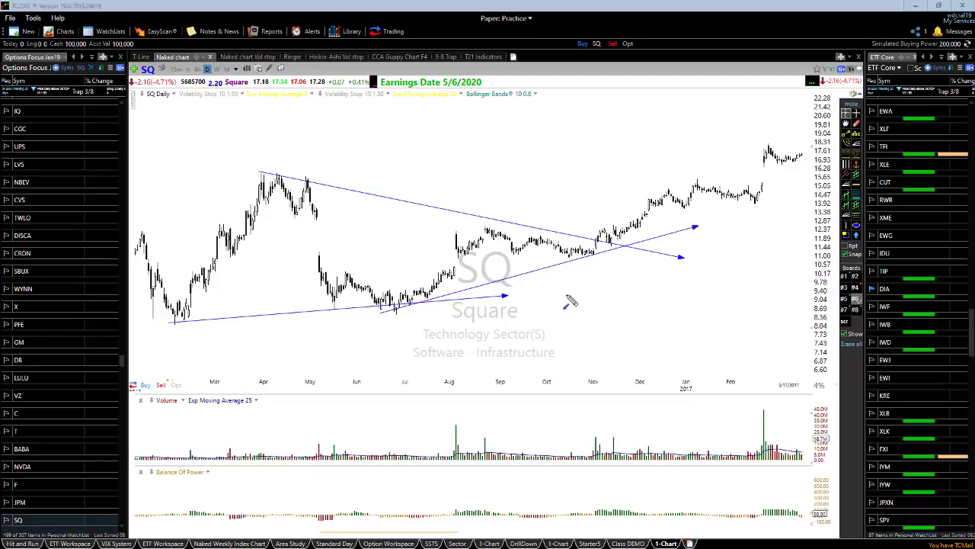
key("Delete")
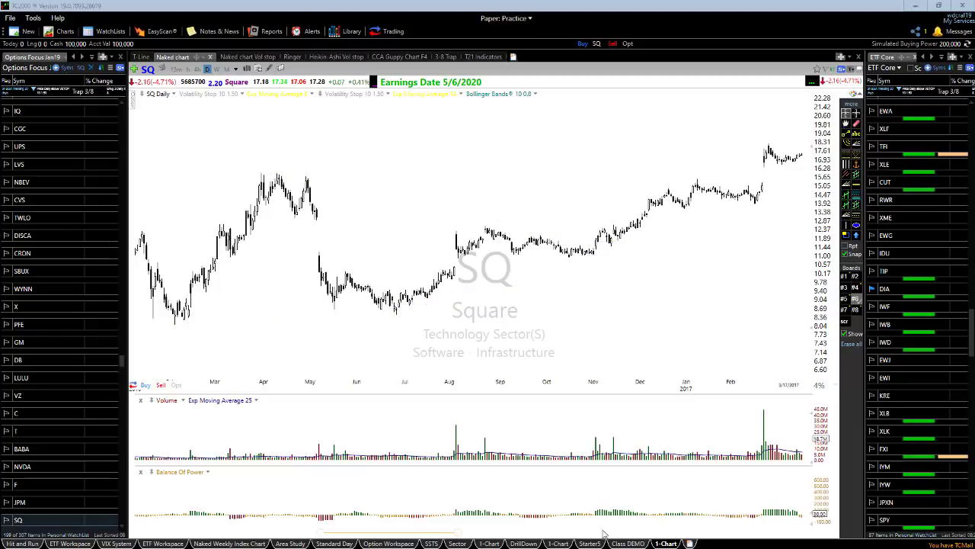
Shift the SQ daily view forward to show the uptrend from autumn 2016 through November 2017.
left_click_drag(457, 530, 529, 531)
scroll(531, 328, "up", 2)
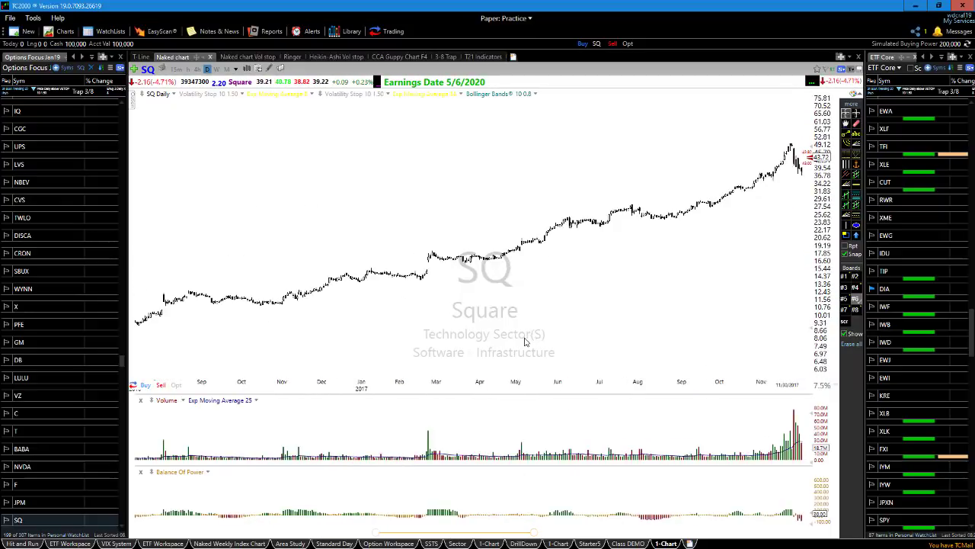
scroll(525, 341, "up", 1)
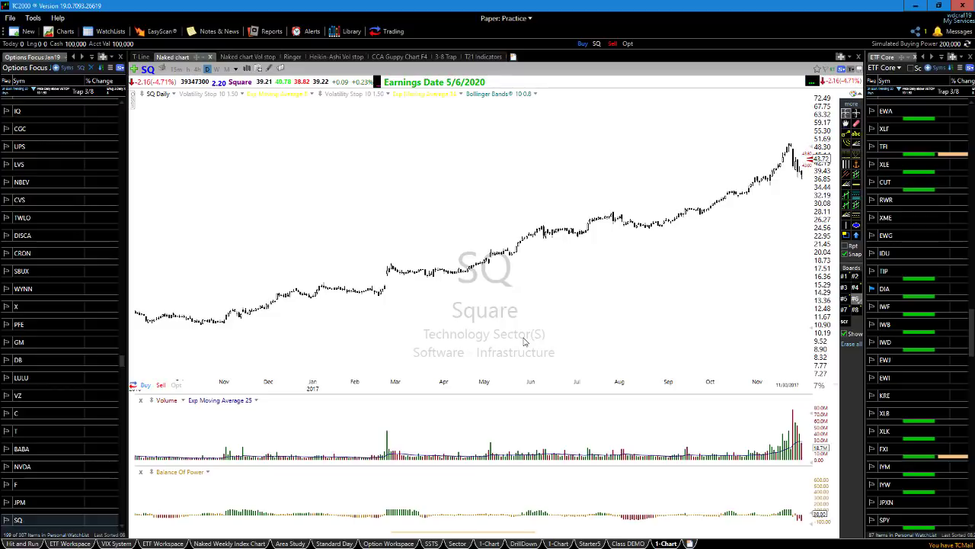
Show SQ in the 3-8 Trap chart with daily bars and narrow the view to August 2016 through 3/8/2017.
left_click(446, 57)
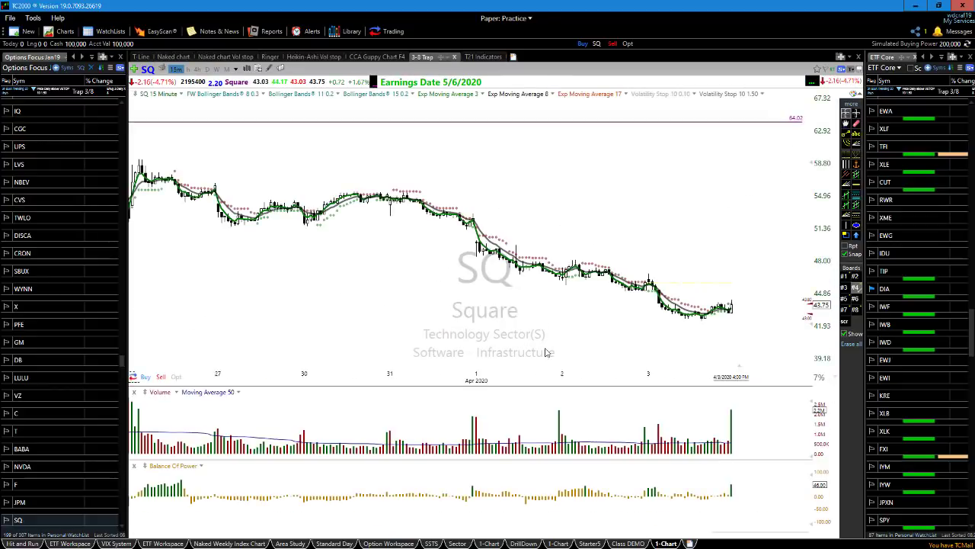
left_click(207, 69)
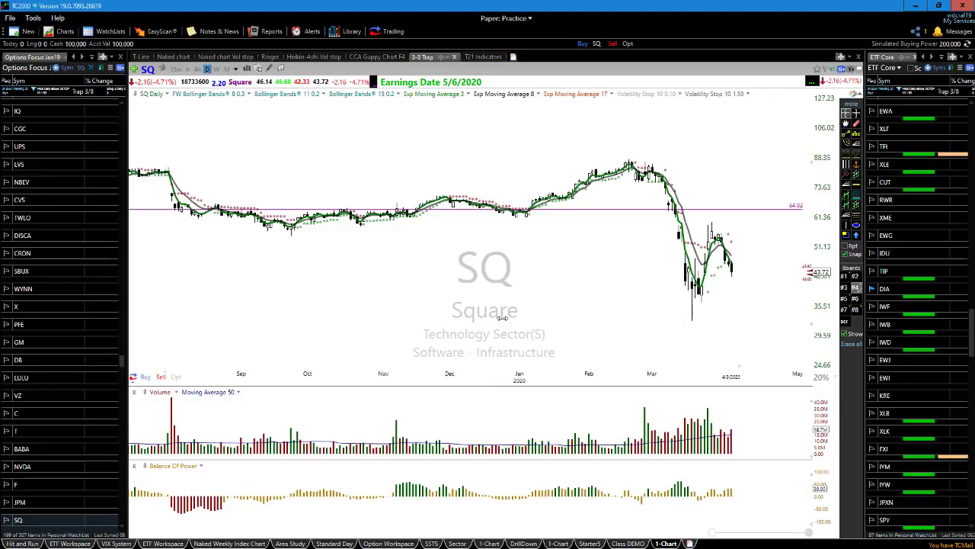
scroll(480, 259, "down", 1)
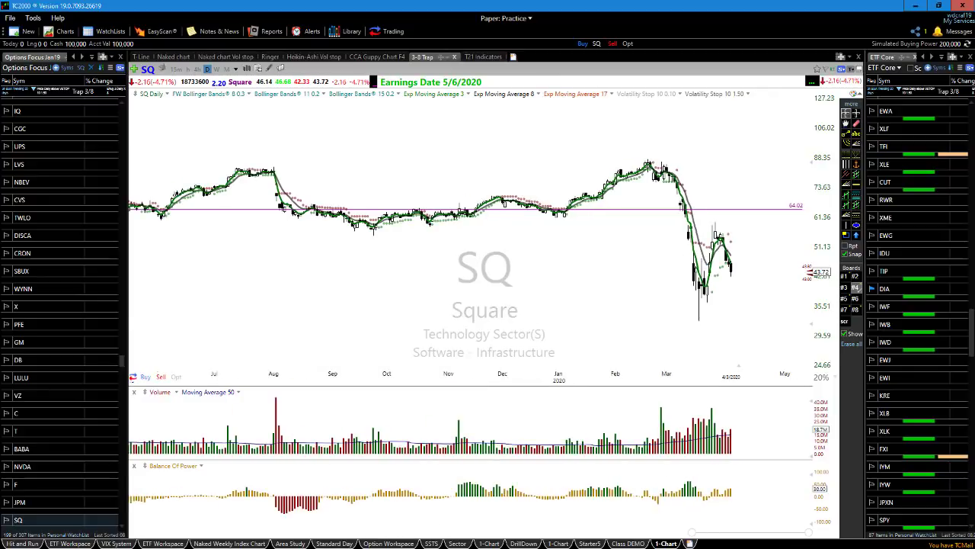
scroll(485, 271, "down", 1)
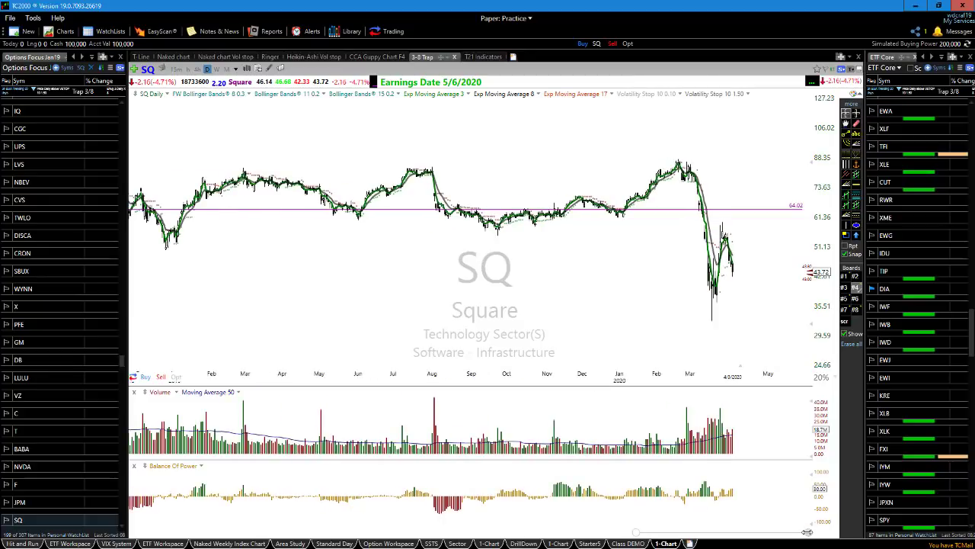
left_click_drag(809, 533, 752, 534)
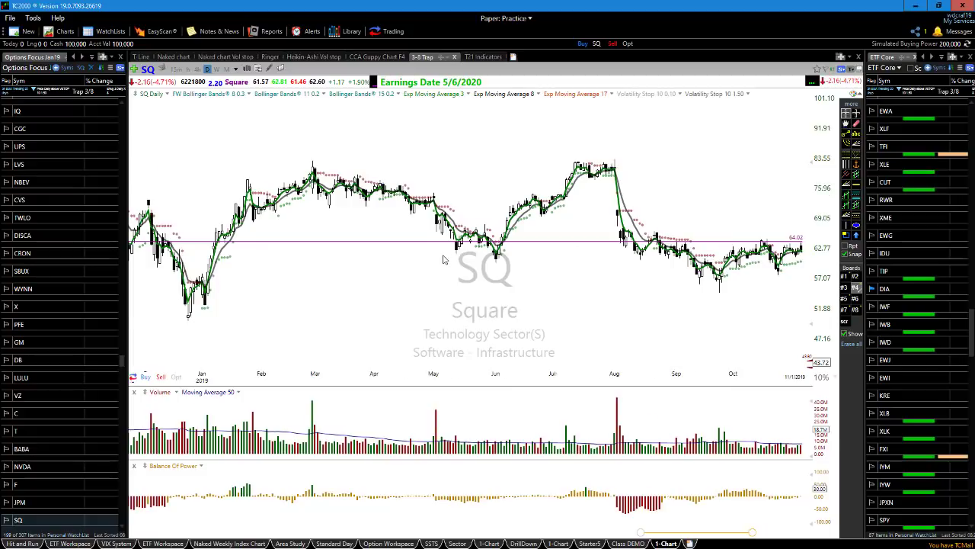
scroll(753, 535, "down", 3)
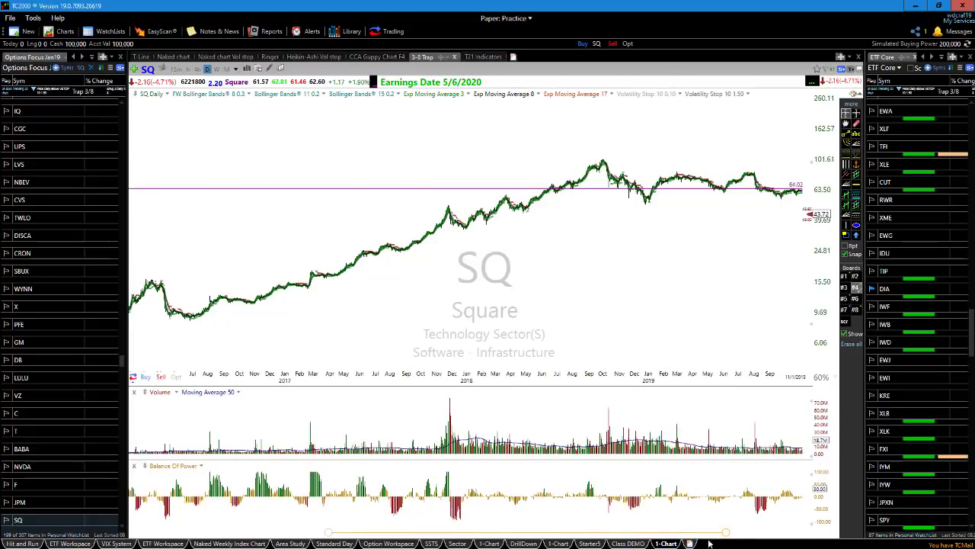
left_click_drag(725, 533, 458, 532)
scroll(469, 273, "up", 4)
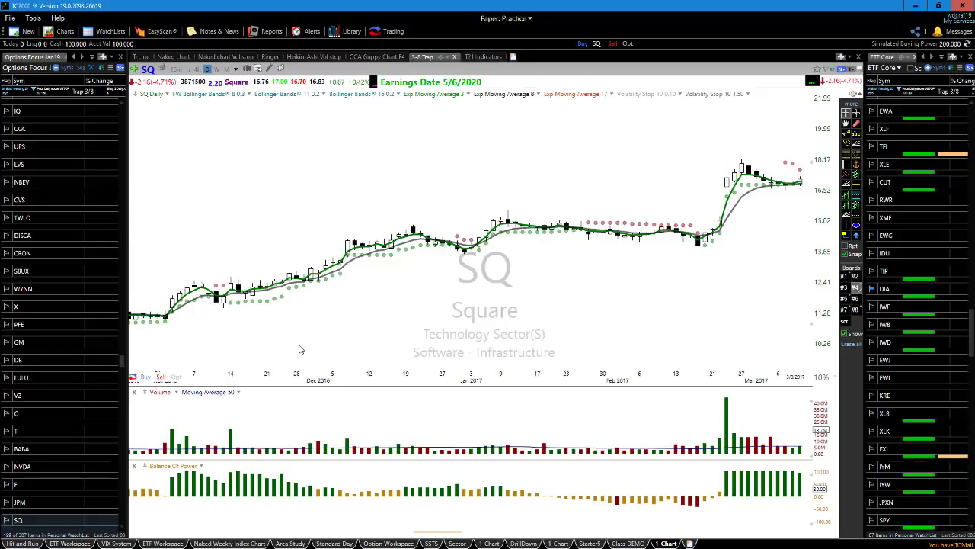
scroll(370, 340, "down", 3)
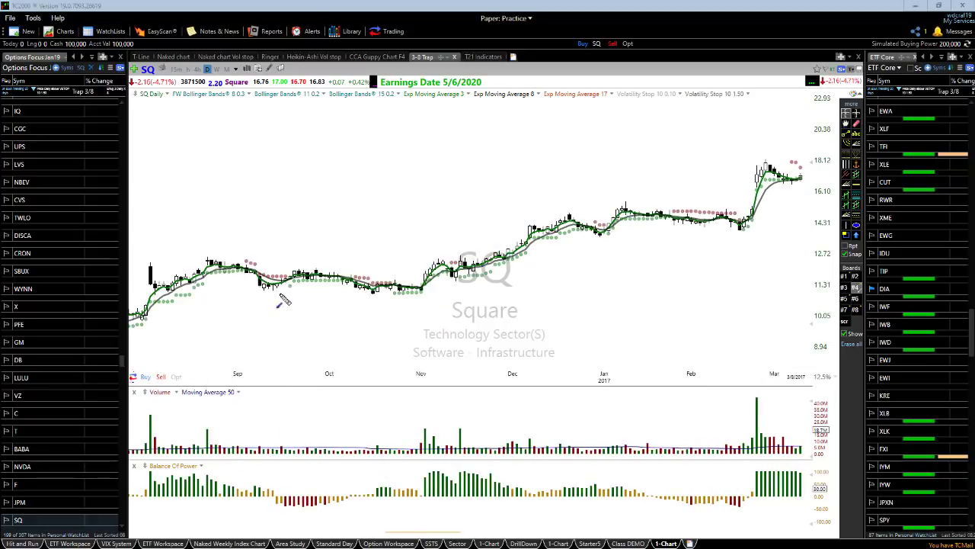
Sketch a descending arrow over SQ's September and October 2016 highs and an ascending arrow under the November lows, and clear both.
mouse_move(195, 256)
left_mouse_down()
mouse_move(376, 292)
mouse_move(482, 296)
left_mouse_up()
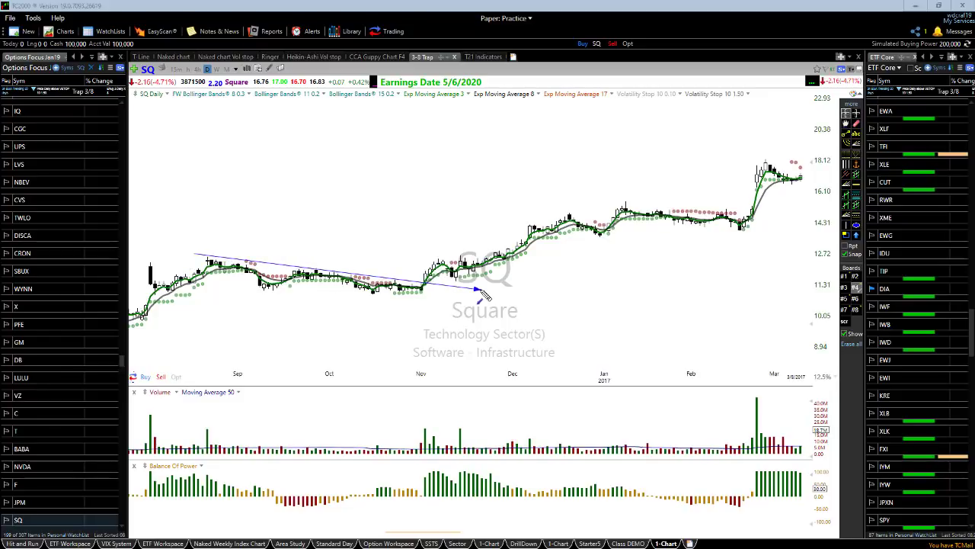
mouse_move(395, 307)
left_mouse_down()
mouse_move(587, 245)
mouse_move(581, 252)
left_mouse_up()
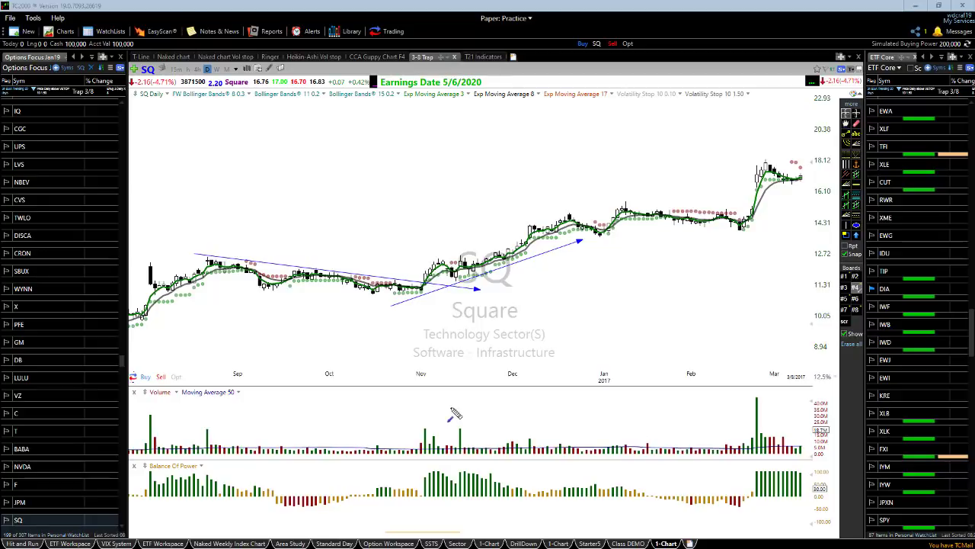
key("Delete")
Sketch SQ's early-November 2016 upswing with a steep drop arrow, and replace them with an ascending trend arrow and small swings below the prices.
scroll(564, 346, "up", 2)
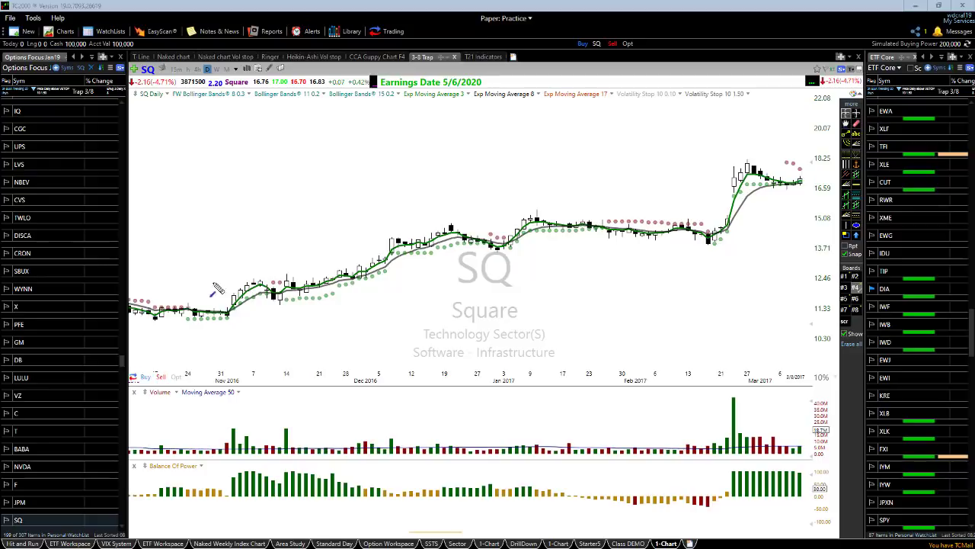
left_click_drag(223, 318, 251, 285)
left_click_drag(256, 281, 300, 344)
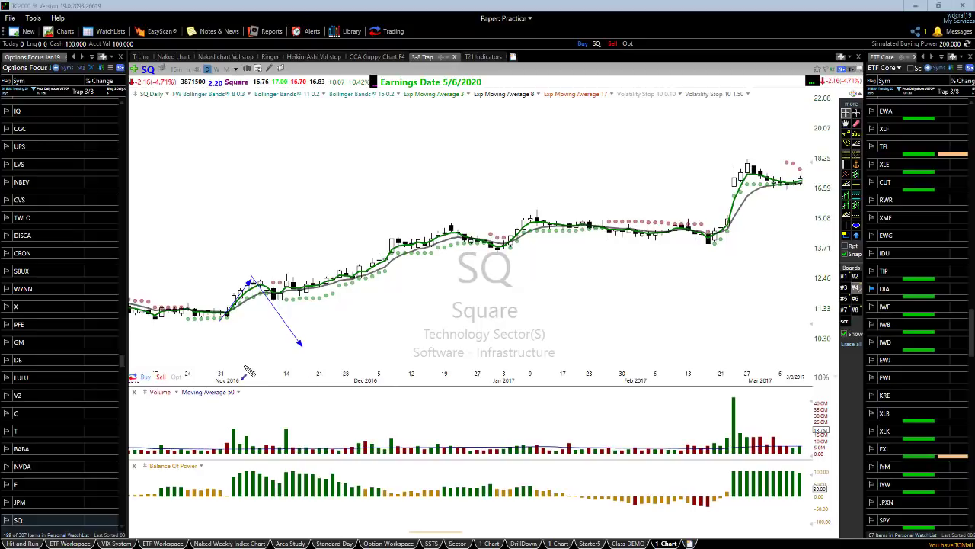
left_click(301, 342)
mouse_move(607, 311)
left_mouse_down()
mouse_move(387, 372)
mouse_move(436, 337)
mouse_move(470, 341)
left_mouse_up()
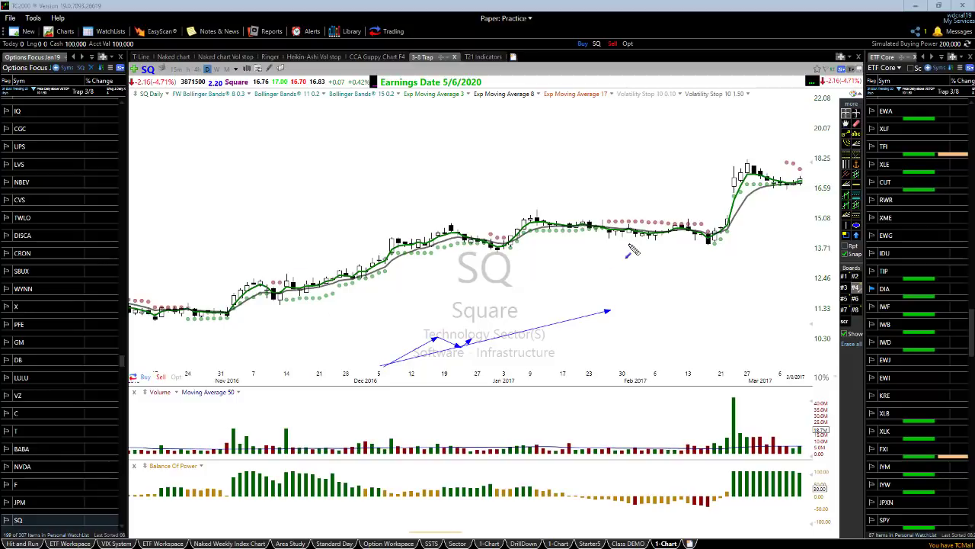
Hide the Volatility Stop 10 1.50 dots by reducing the indicator's plot opacity to the minimum.
right_click(728, 95)
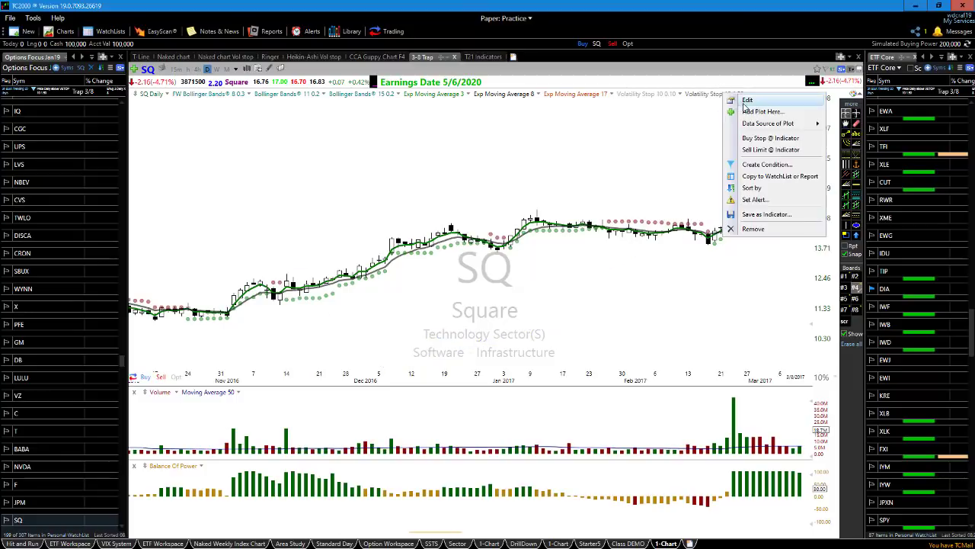
left_click(746, 101)
left_click_drag(786, 196, 764, 195)
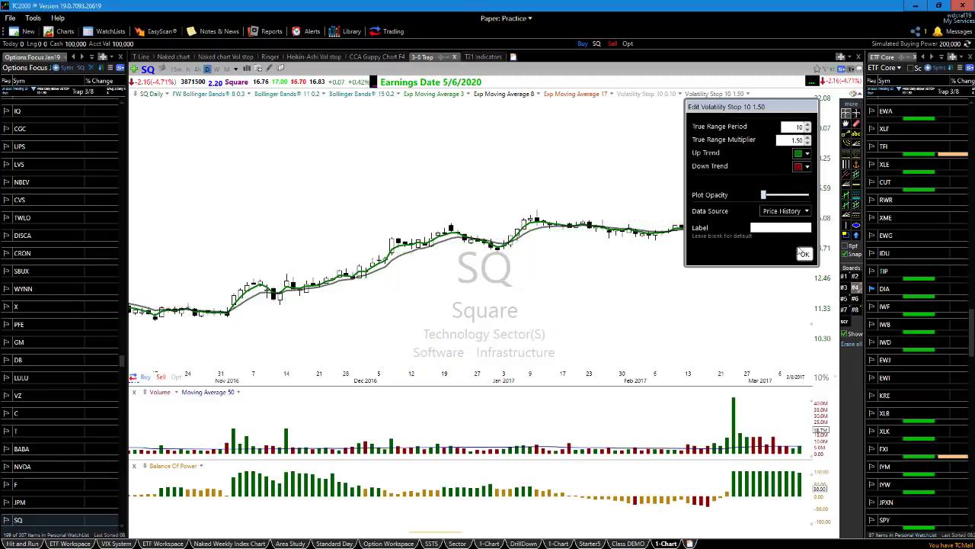
left_click(805, 254)
Show the Volatility Stop 10 0.10 dots on the SQ chart by raising the indicator's plot opacity to just above half.
right_click(660, 99)
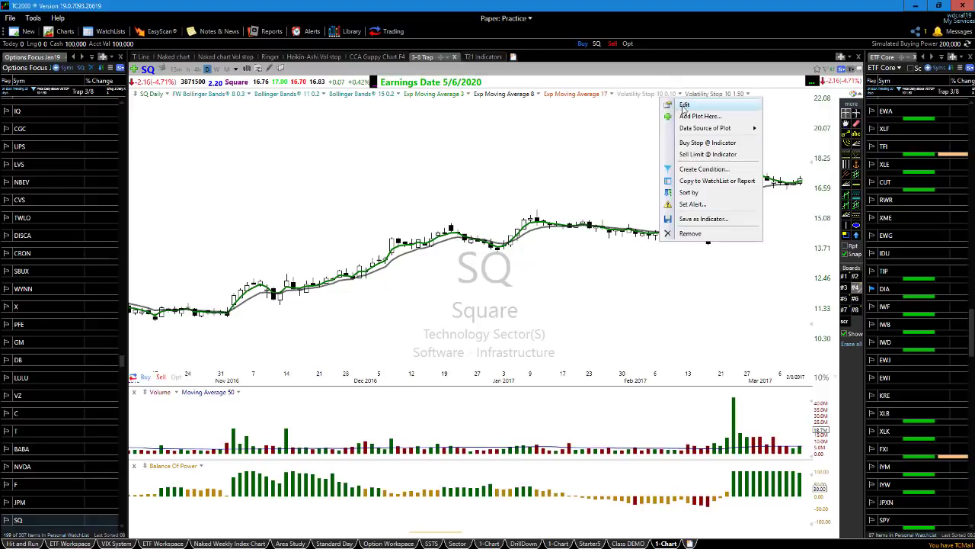
left_click(684, 105)
left_click_drag(730, 196, 756, 197)
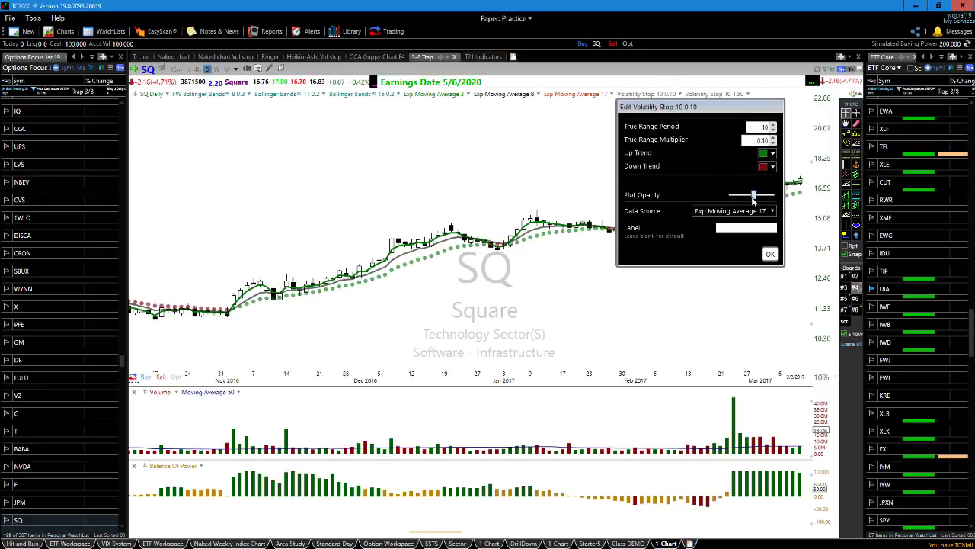
left_click(770, 254)
Point an arrow at SQ's mid-November 2016 pullback low, sketch short strokes along the early-November swing high, and clear the sketches.
scroll(413, 339, "down", 2)
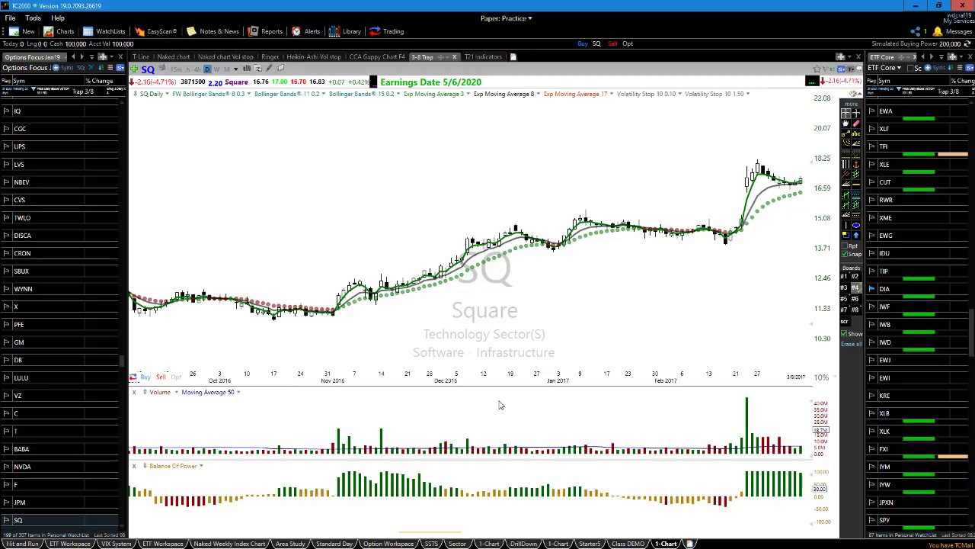
scroll(501, 375, "down", 4)
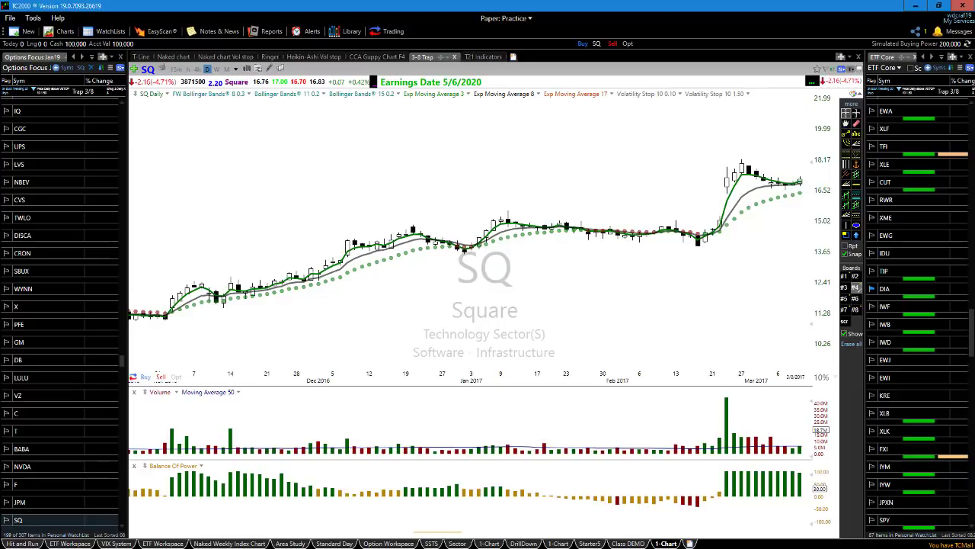
left_click_drag(282, 348, 225, 303)
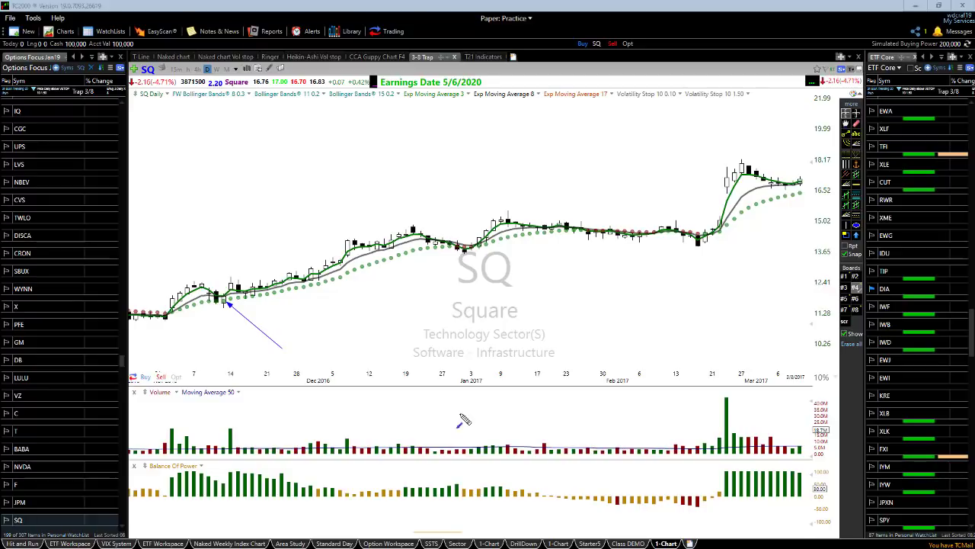
left_click_drag(182, 282, 290, 286)
key("Delete")
left_click_drag(149, 269, 189, 286)
key("Escape")
Draw an ascending trend arrow from SQ's early-November 2016 low to late December, point out the mid-November low, and add a red dollar sign with an arrow.
left_click_drag(163, 315, 456, 257)
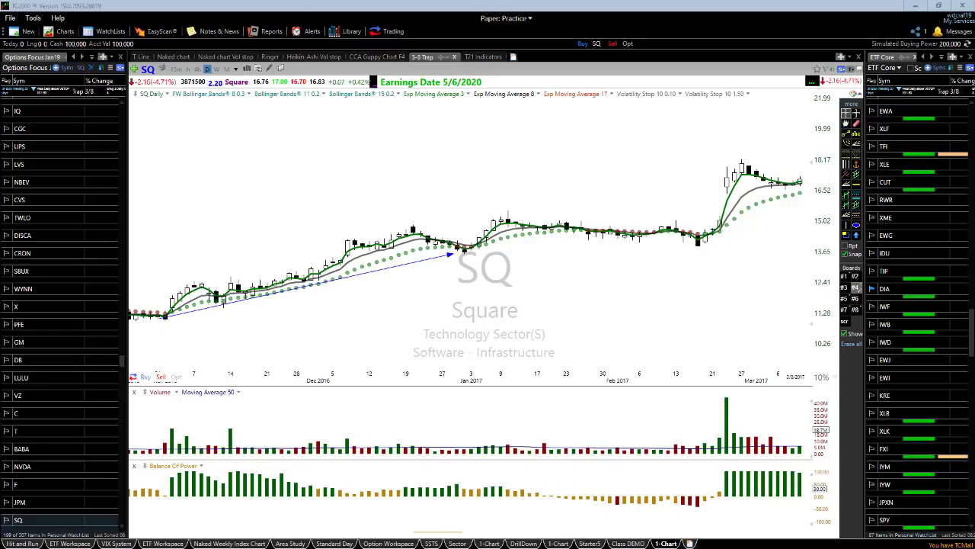
mouse_move(333, 341)
left_mouse_down()
mouse_move(233, 291)
mouse_move(243, 318)
mouse_move(252, 315)
left_mouse_up()
left_click_drag(379, 296, 351, 324)
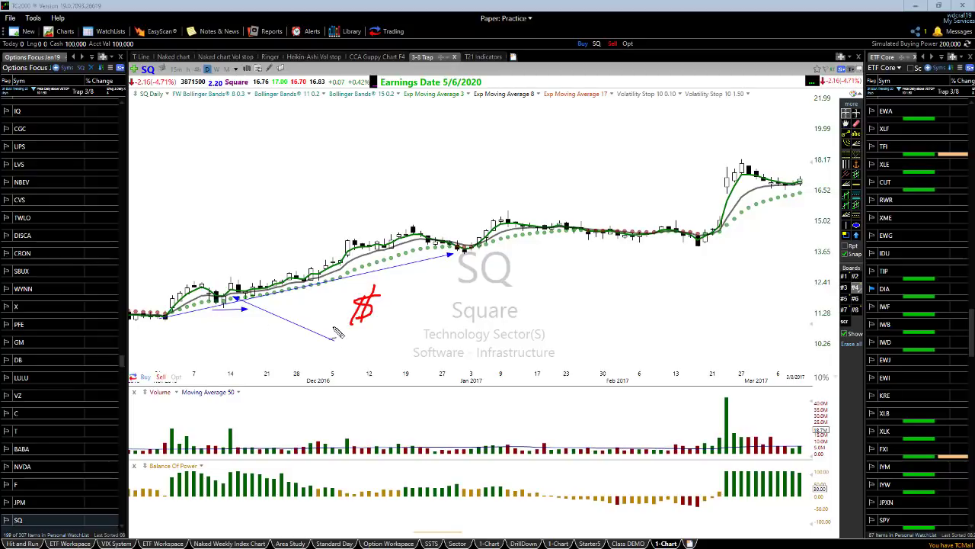
mouse_move(415, 357)
left_mouse_down()
mouse_move(381, 326)
mouse_move(384, 344)
mouse_move(398, 330)
left_mouse_up()
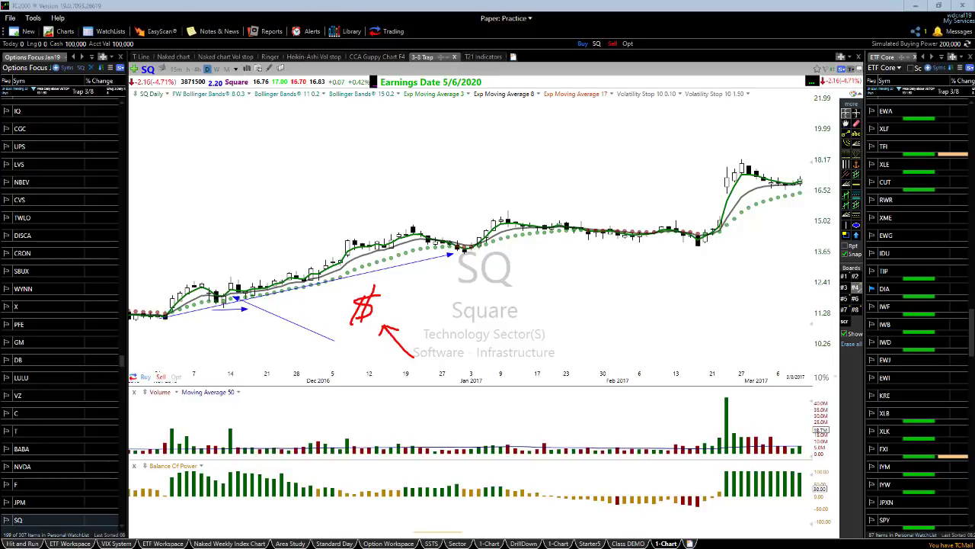
Handwrite a short mark in the empty area above SQ's November 2016 prices and clear all the sketches.
left_click_drag(204, 132, 189, 160)
left_click(197, 157)
key("Escape")
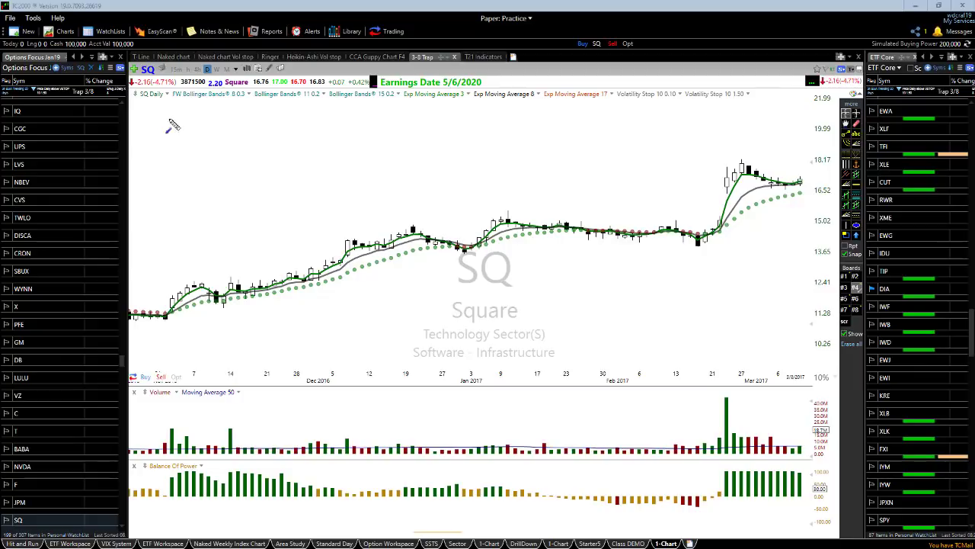
Sketch a descending trend arrow above the prices, cross it with an upswing, small pullback and second upswing, and clear the sketch.
left_click_drag(159, 103, 309, 187)
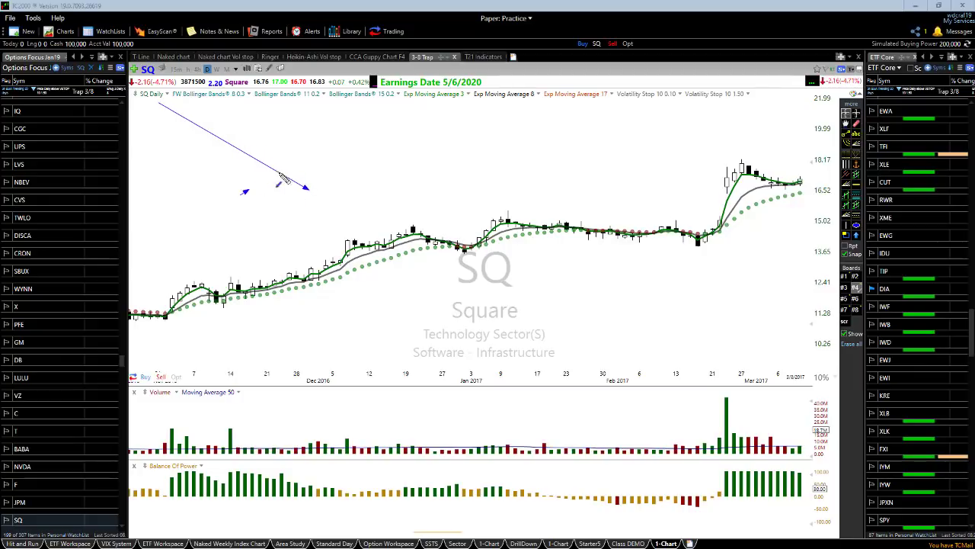
mouse_move(241, 193)
left_mouse_down()
mouse_move(284, 171)
mouse_move(313, 178)
mouse_move(329, 164)
left_mouse_up()
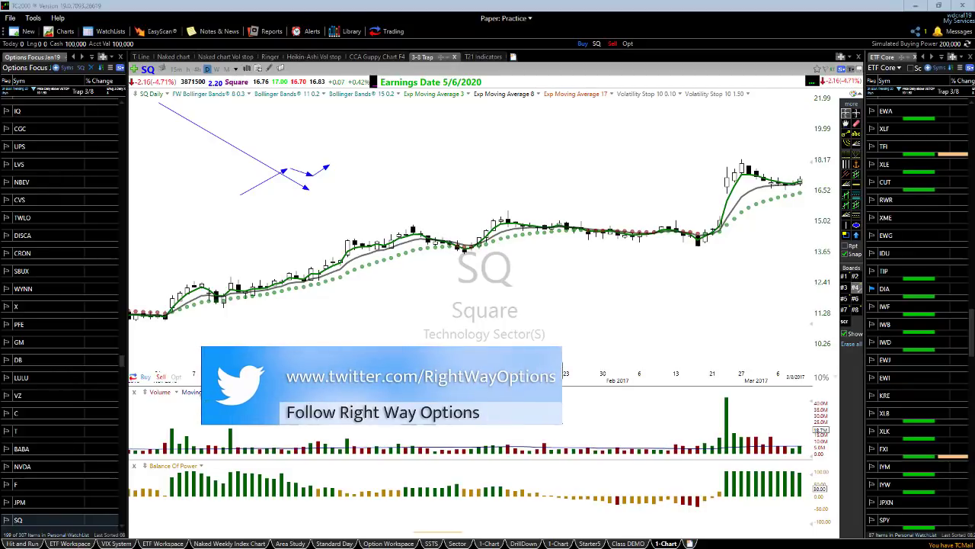
key("Delete")
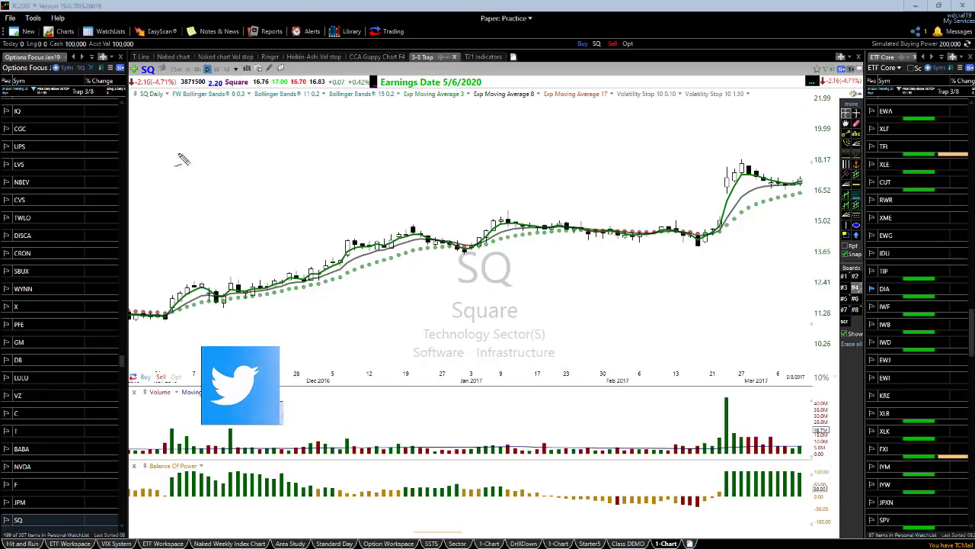
Handwrite a red "1." above SQ's November 2016 prices and clear it.
left_click_drag(200, 124, 194, 145)
left_click(202, 142)
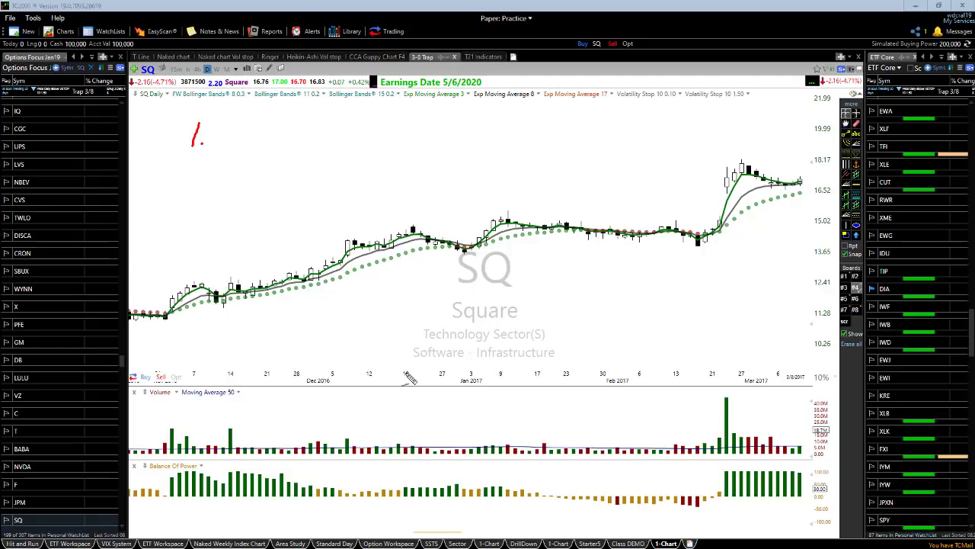
key("Escape")
Sketch SQ's early-November 2016 upswing and pullback, a flat arrow under the mid-November low and an ascending trend arrow, and clear them.
mouse_move(181, 296)
left_mouse_down()
mouse_move(197, 285)
mouse_move(229, 305)
left_mouse_up()
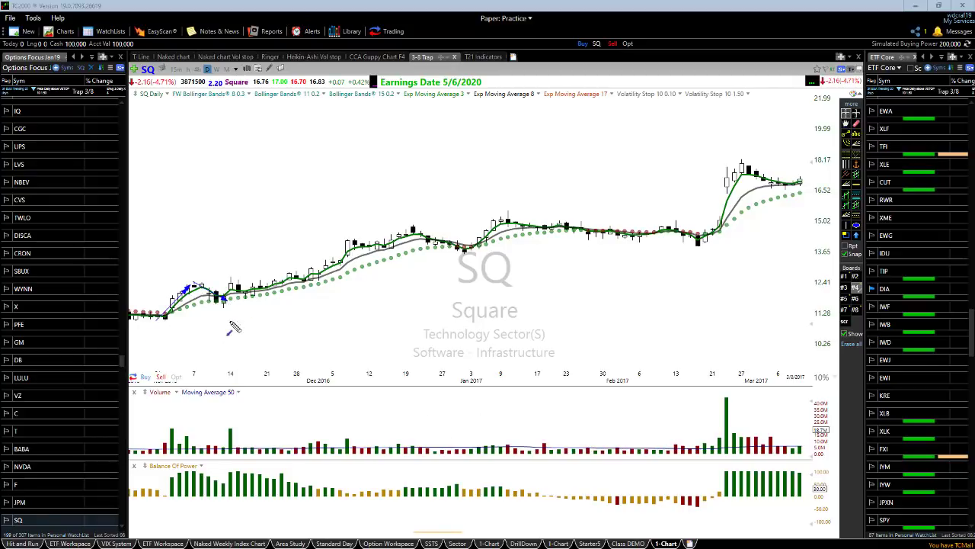
left_click(266, 306)
left_click_drag(157, 322, 412, 262)
left_click(439, 251)
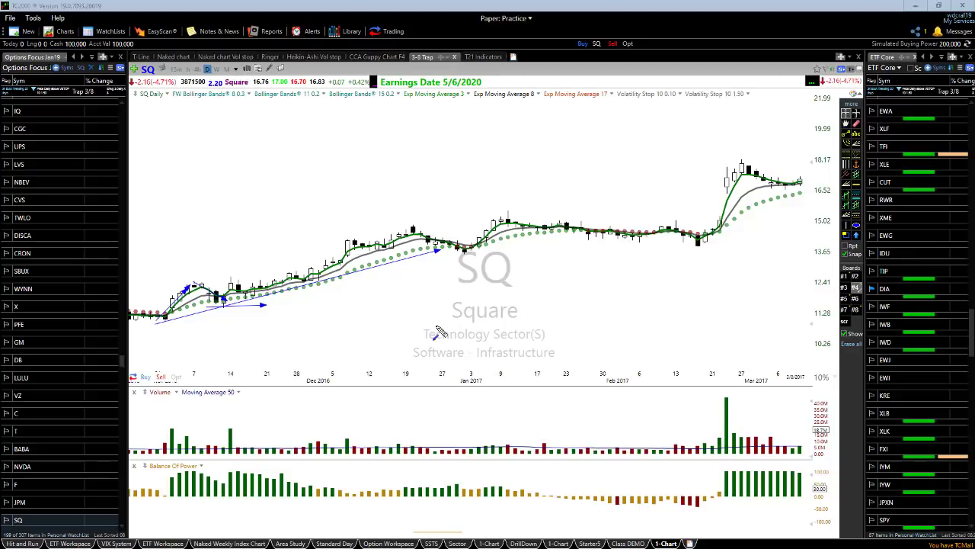
left_click(435, 344)
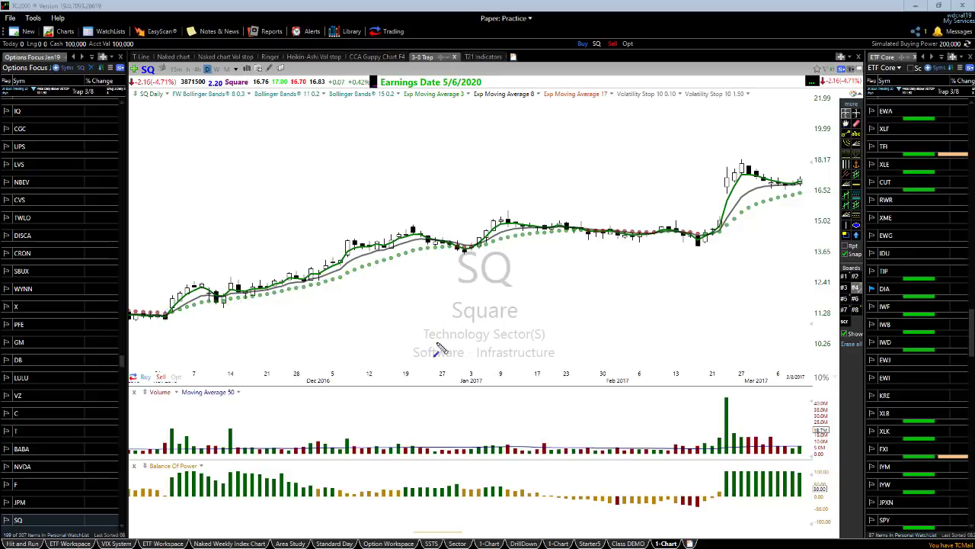
Draw a descending arrow over SQ's October 2016 prices and an ascending arrow under the November lows, and point an arrow at the mid-November low.
scroll(356, 330, "down", 3)
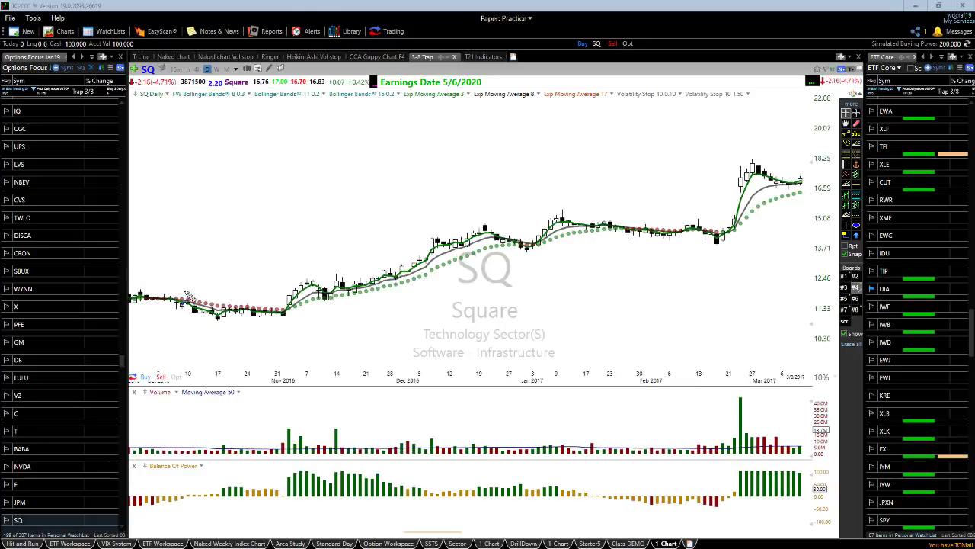
left_click_drag(138, 288, 348, 321)
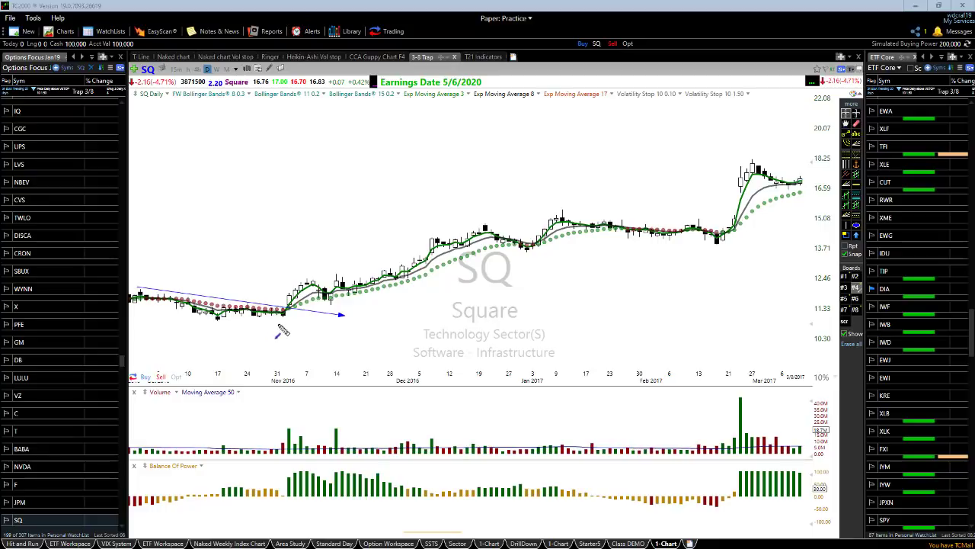
left_click_drag(280, 317, 355, 293)
left_click_drag(393, 334, 336, 304)
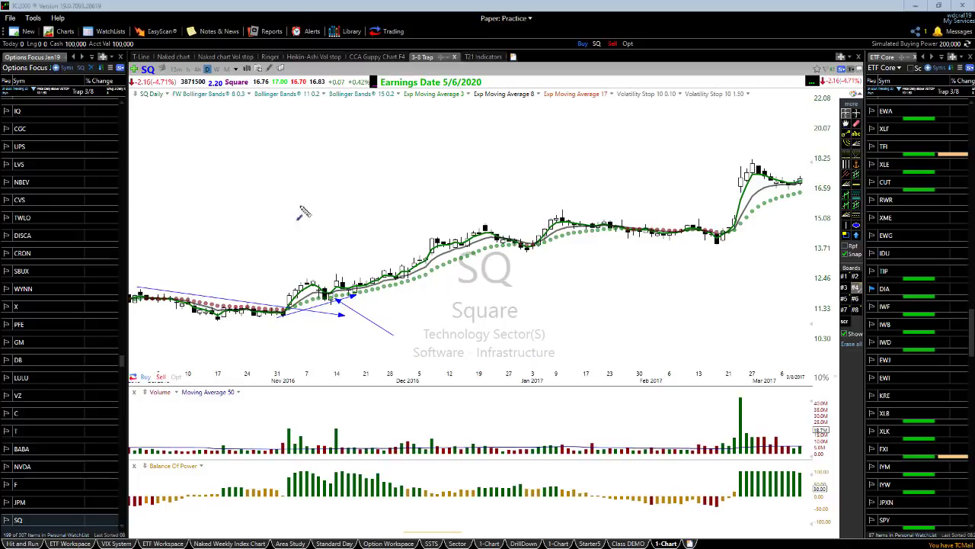
Sketch an ascending trend arrow with small swings above the prices, mark three SQ pullbacks in red, and clear everything.
left_click_drag(214, 245, 442, 171)
mouse_move(215, 244)
left_mouse_down()
mouse_move(265, 218)
mouse_move(296, 224)
mouse_move(303, 211)
left_mouse_up()
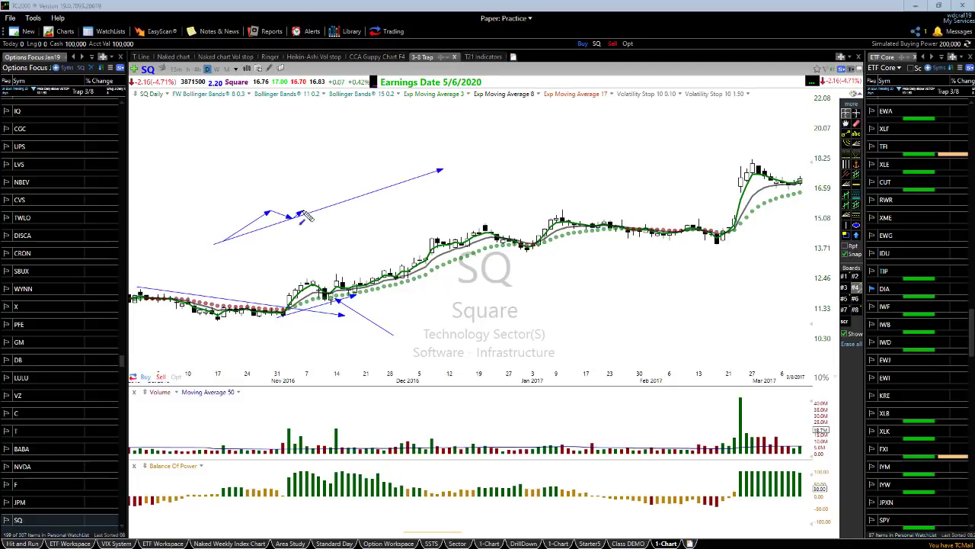
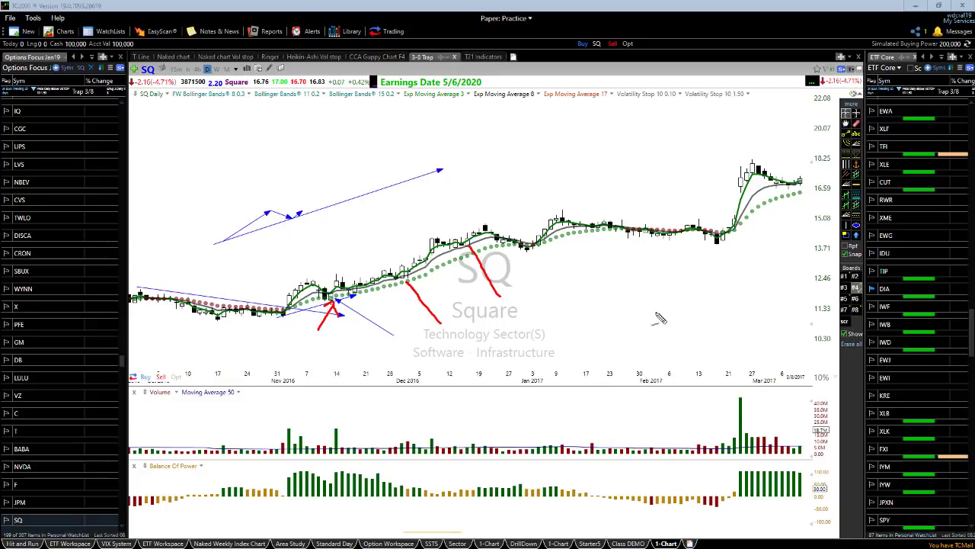
key("Escape")
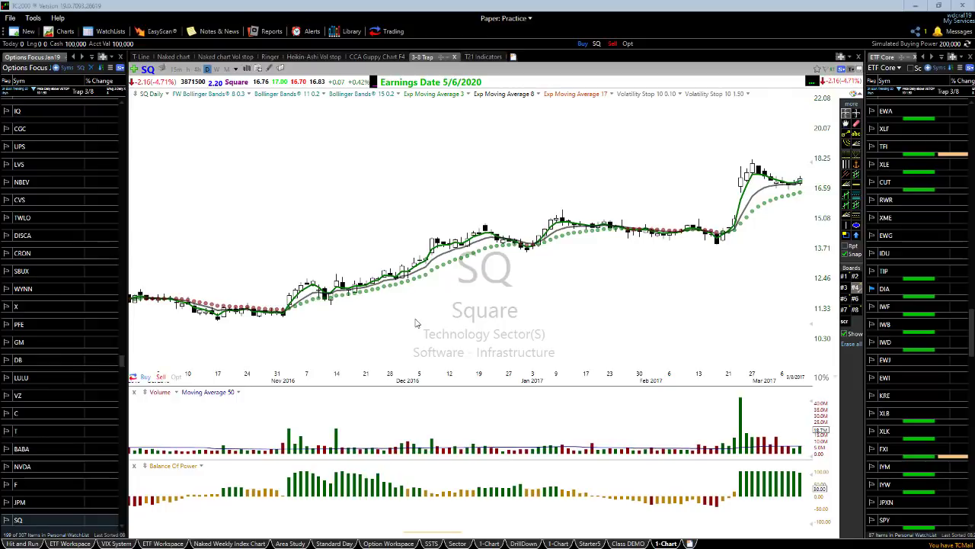
Draw an ascending trend arrow under SQ's November and December 2016 lows, point three arrows at pullbacks along it, and clear the sketches.
left_click_drag(324, 329, 271, 357)
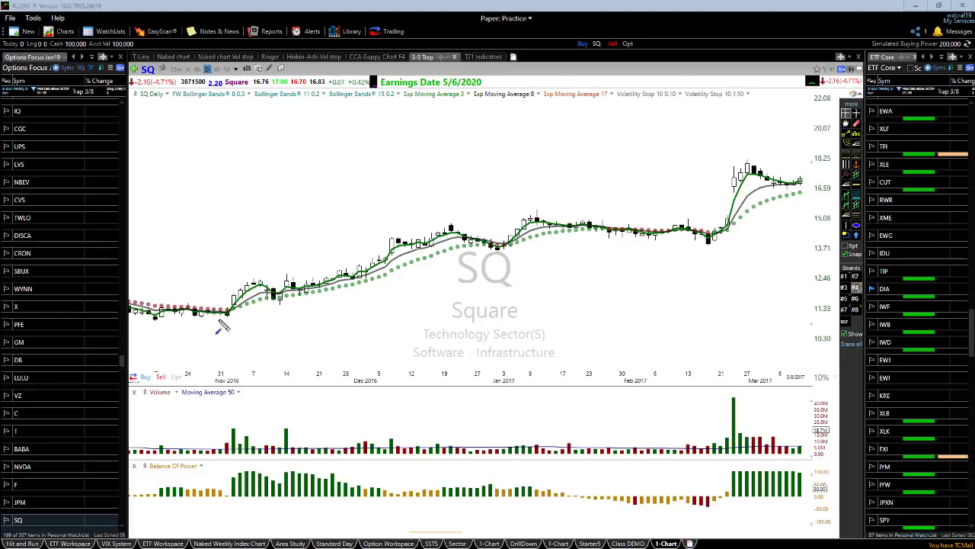
left_click_drag(224, 315, 479, 255)
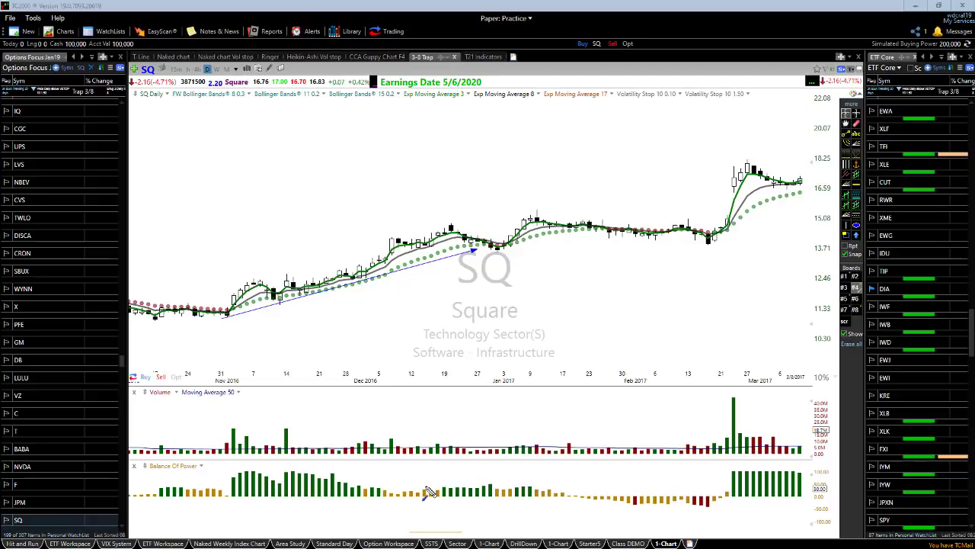
left_click_drag(331, 347, 307, 296)
left_click_drag(347, 329, 328, 290)
left_click_drag(389, 326, 359, 279)
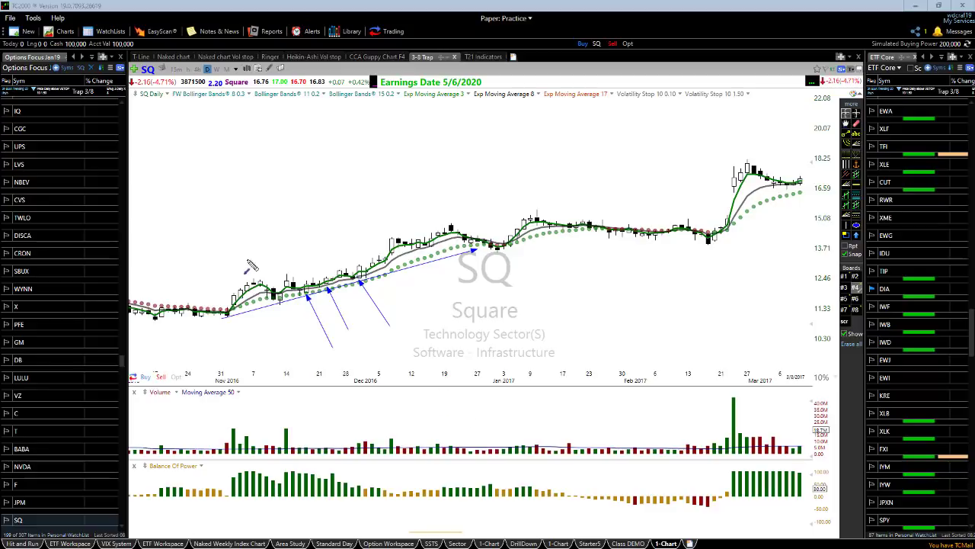
left_click_drag(288, 293, 371, 287)
key("Delete")
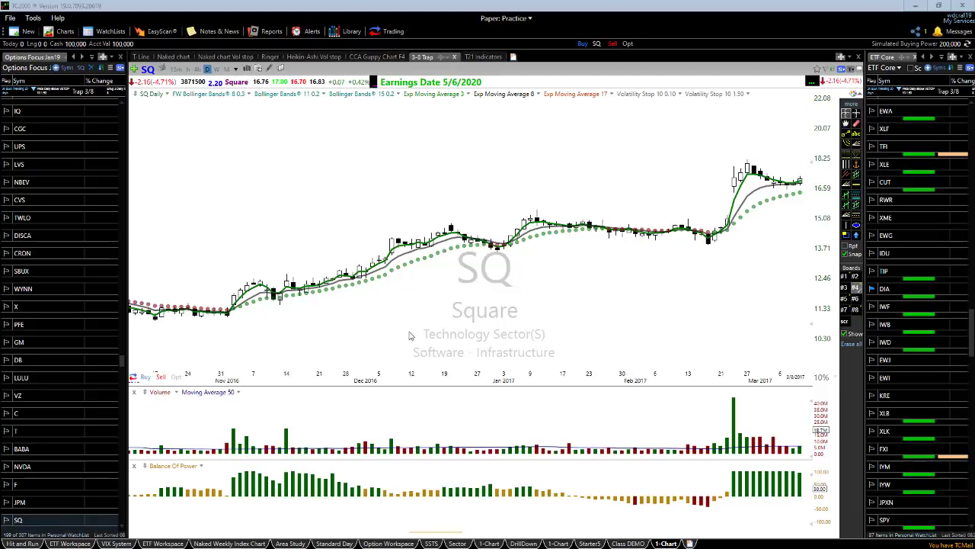
Narrow the view to mid-November 2016 through 3/8/2017, mark SQ's early-January 2017 low with a short arrow, and clear it.
scroll(394, 352, "up", 2)
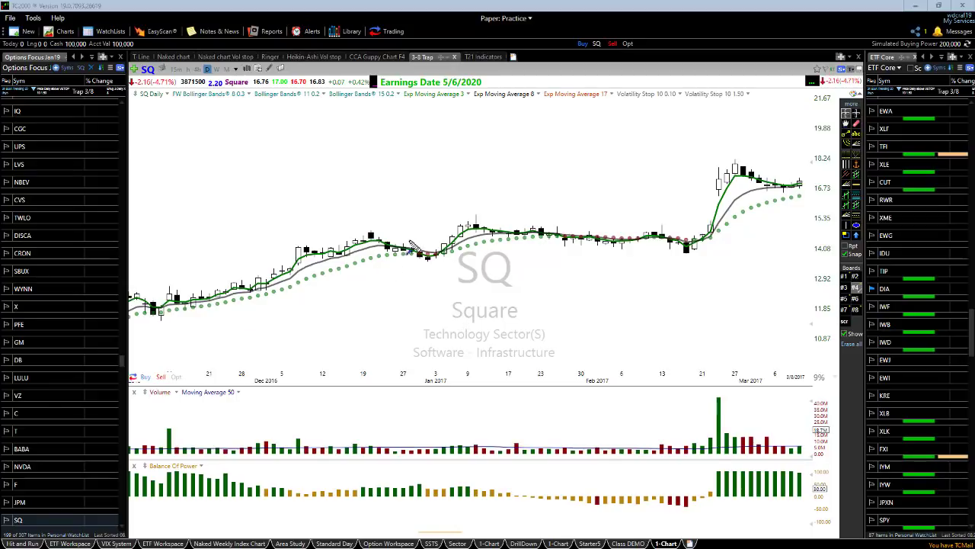
left_click_drag(434, 271, 434, 262)
key("Delete")
Sketch a flat arrow under SQ's December 2016 lows, replace it with a flat arrow at the highs plus early-January rise and drop arrows, and clear all.
left_click_drag(291, 256, 493, 255)
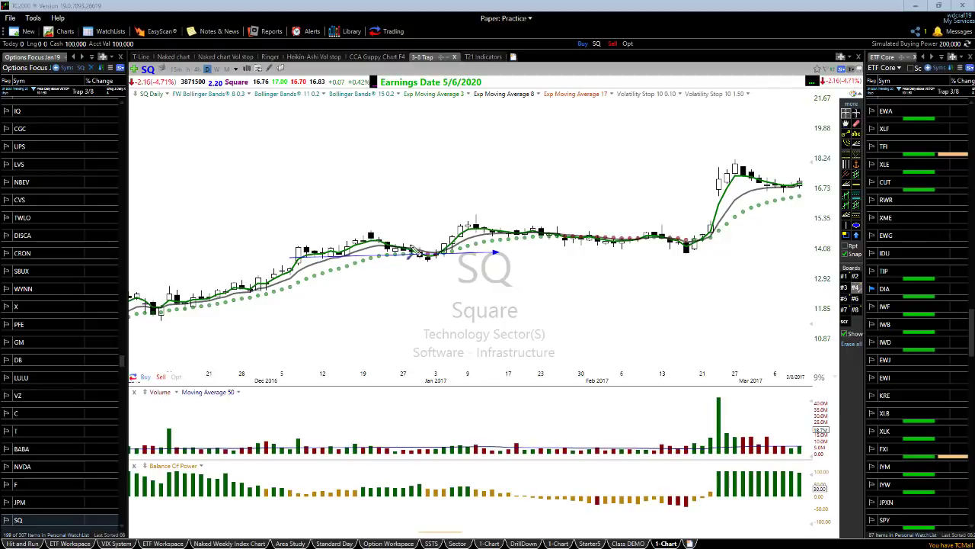
mouse_move(407, 244)
left_mouse_down()
mouse_move(438, 275)
mouse_move(460, 253)
mouse_move(494, 303)
left_mouse_up()
key("Delete")
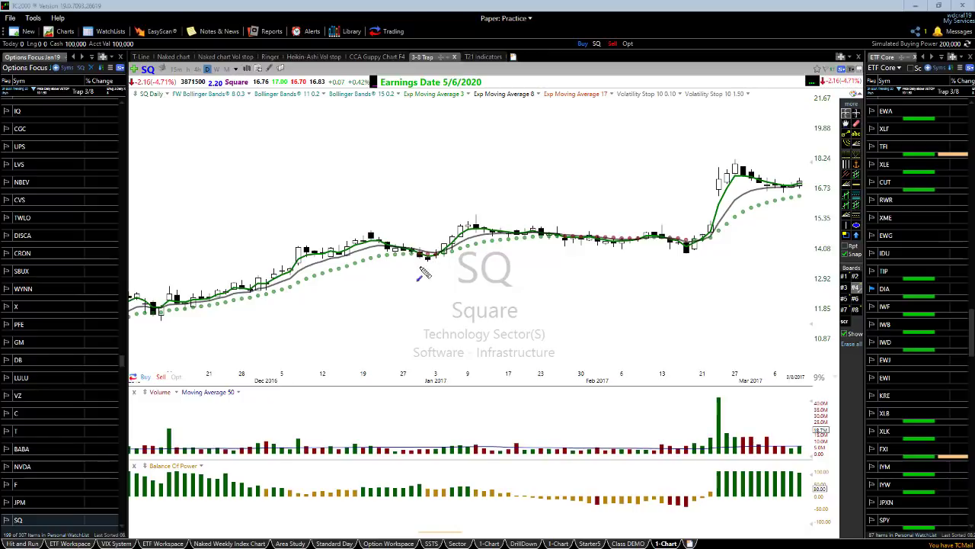
mouse_move(421, 265)
left_mouse_down()
mouse_move(457, 237)
mouse_move(508, 296)
left_mouse_up()
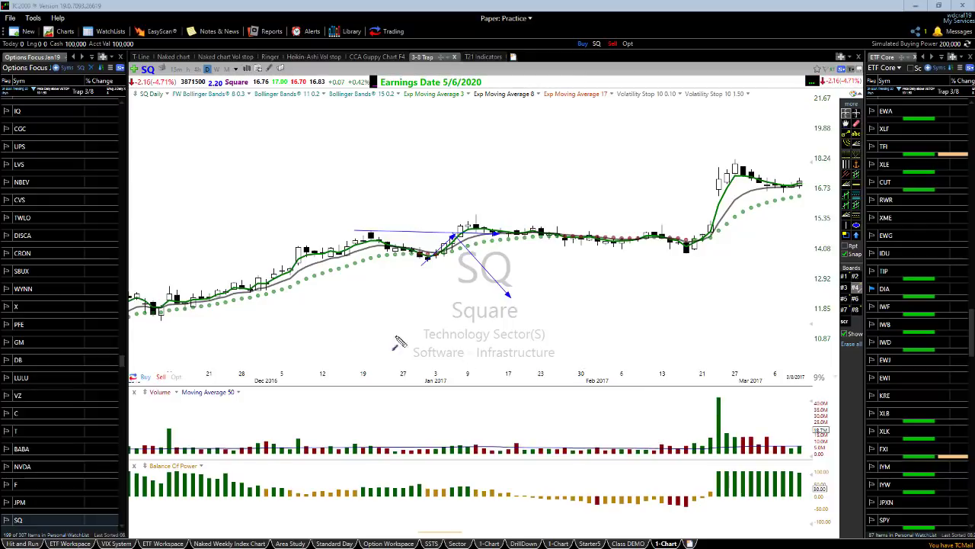
key("Delete")
Hide the Volatility Stop 10 0.10 dots by reducing the indicator's plot opacity to the minimum.
left_click(654, 98)
left_click(670, 105)
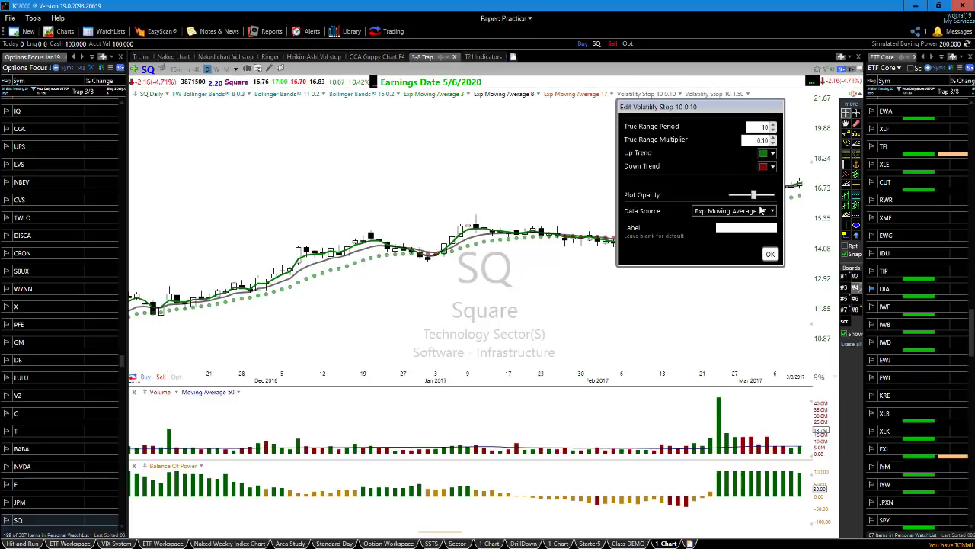
left_click_drag(753, 200, 704, 206)
left_click(769, 255)
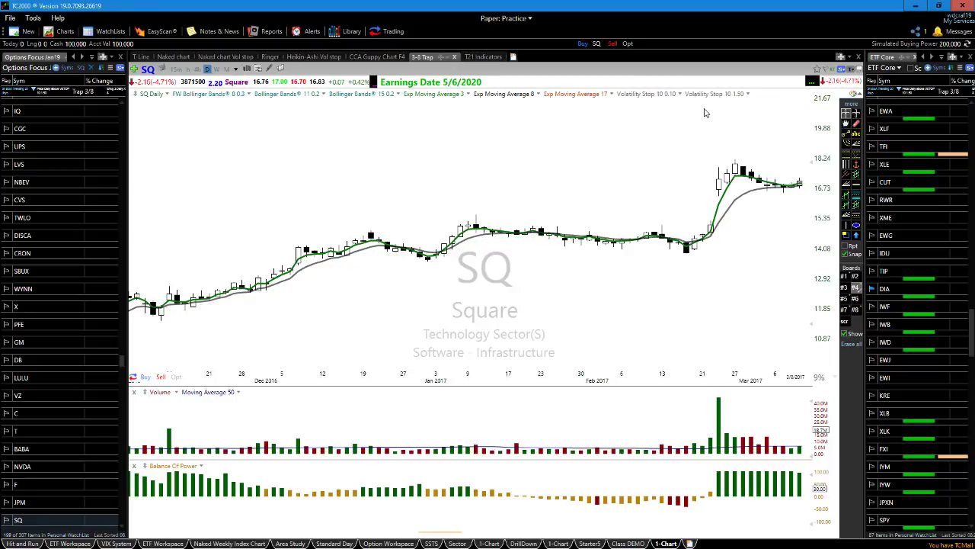
Show the Volatility Stop 10 1.50 dots by raising the indicator's plot opacity to about two thirds.
left_click(716, 94)
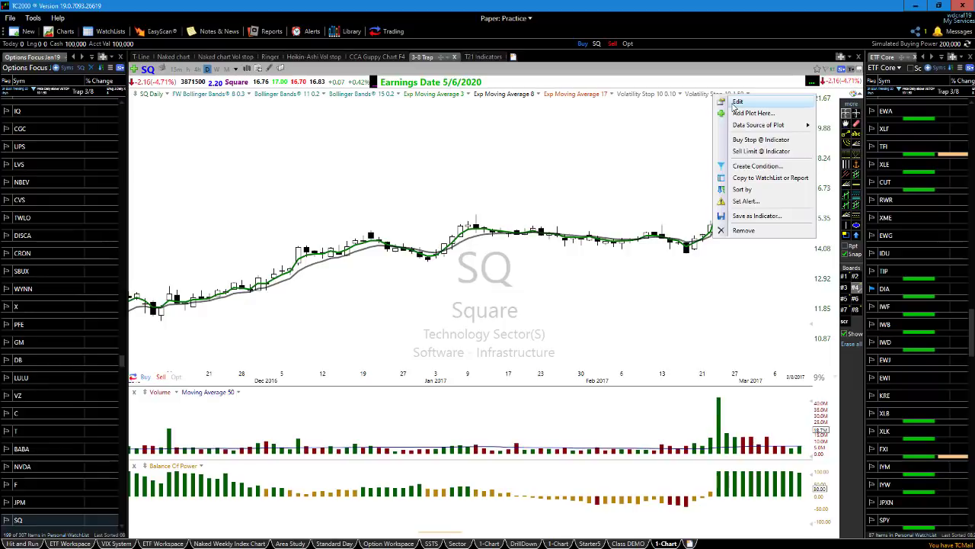
left_click(733, 107)
left_click_drag(763, 195, 795, 195)
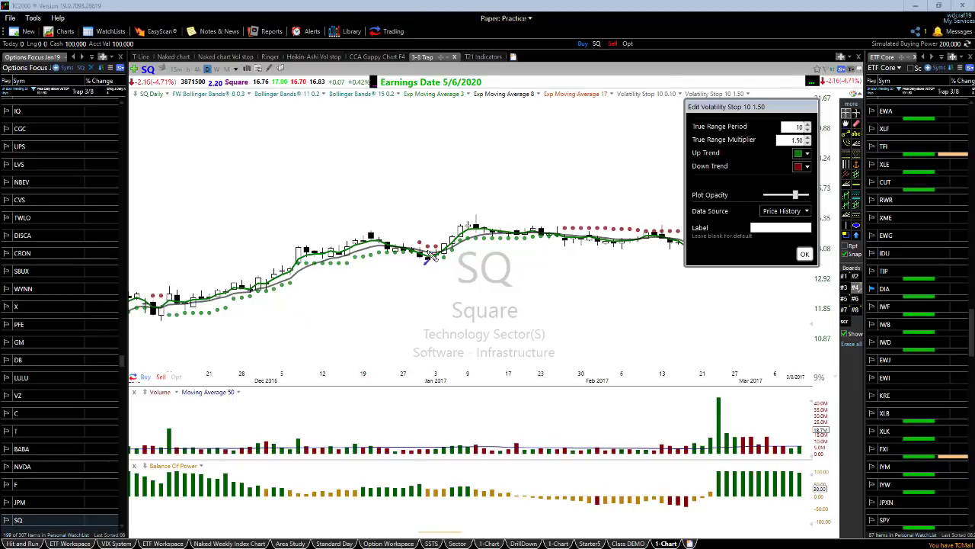
Mark SQ's late-December 2016 prices and stop dots, and draw a nearly flat trend arrow under the lows from early December to mid-January.
left_click_drag(403, 244, 435, 247)
left_click_drag(301, 254, 370, 251)
left_click_drag(284, 258, 509, 254)
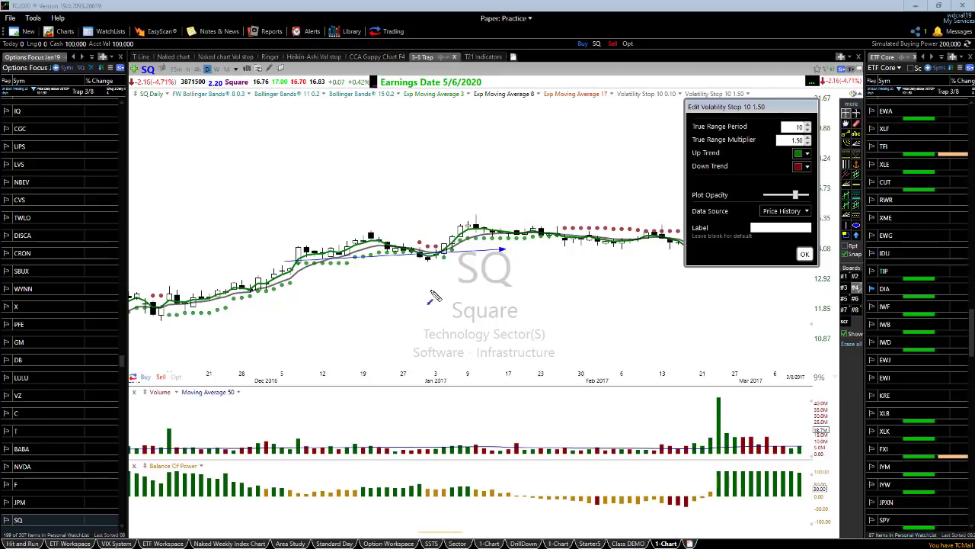
Clear the drawn trend arrow and show the Volatility Stop 10 0.10 dots by raising the indicator's plot opacity to just under half.
key("Delete")
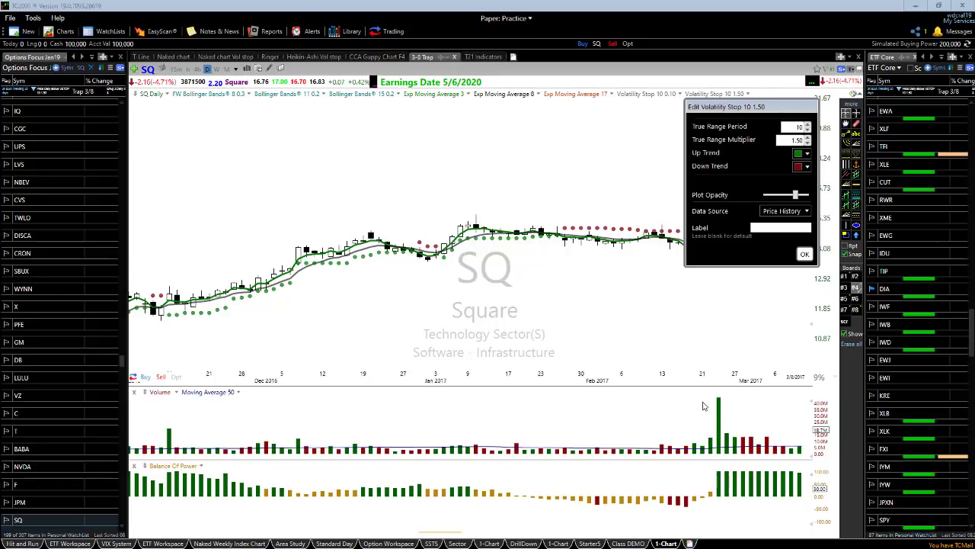
left_click(804, 255)
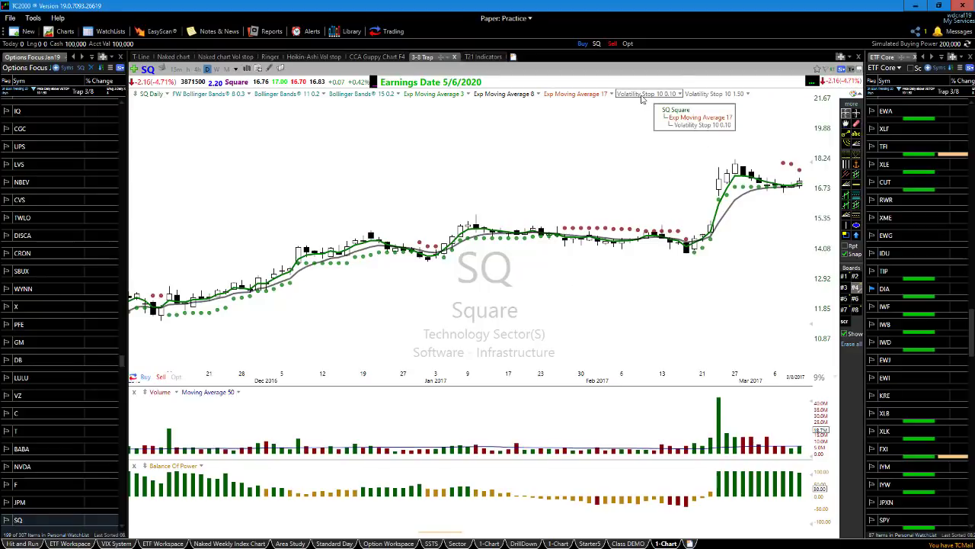
right_click(667, 95)
left_click(690, 99)
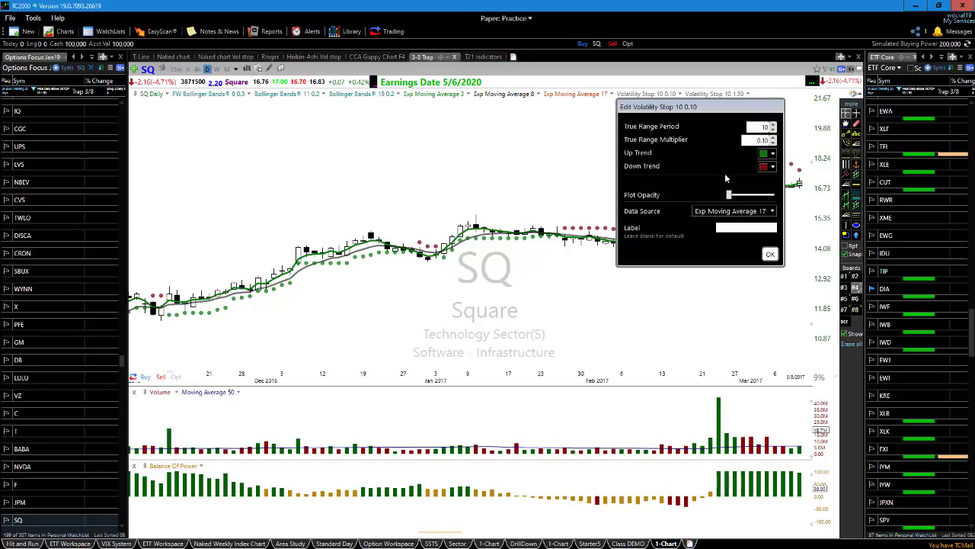
left_click_drag(729, 195, 748, 204)
left_click(770, 254)
Hide the Volatility Stop 10 1.50 dots by reducing the indicator's plot opacity to the minimum.
left_click(724, 95)
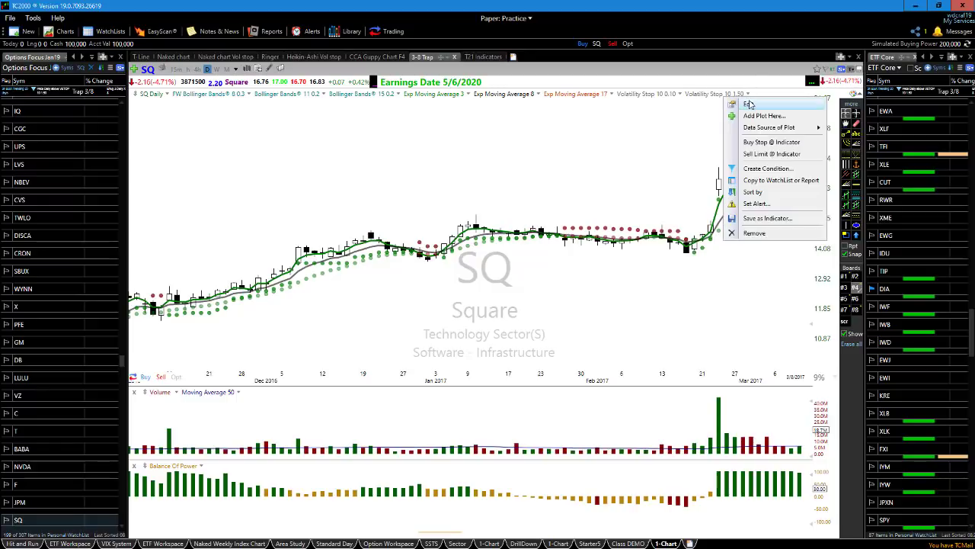
left_click(751, 130)
left_click_drag(799, 196, 763, 196)
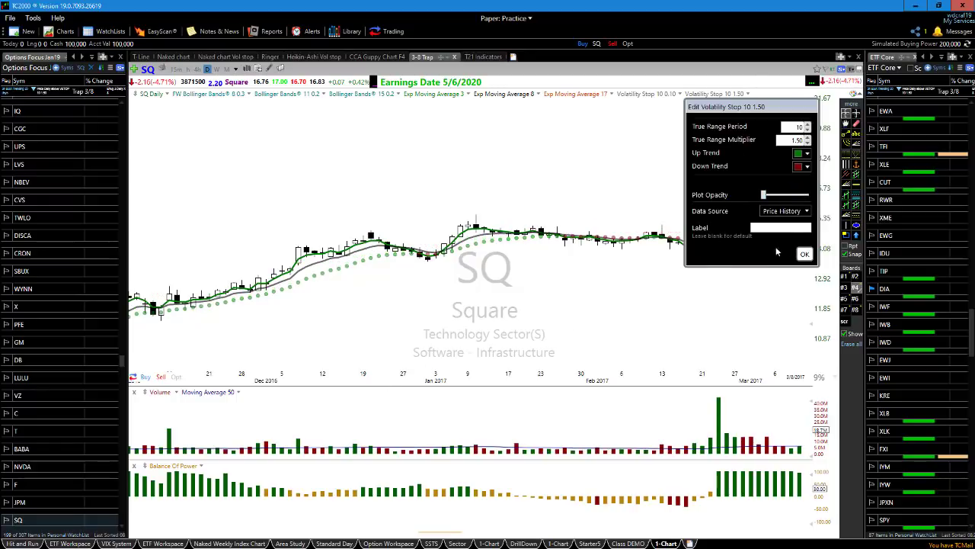
left_click(805, 254)
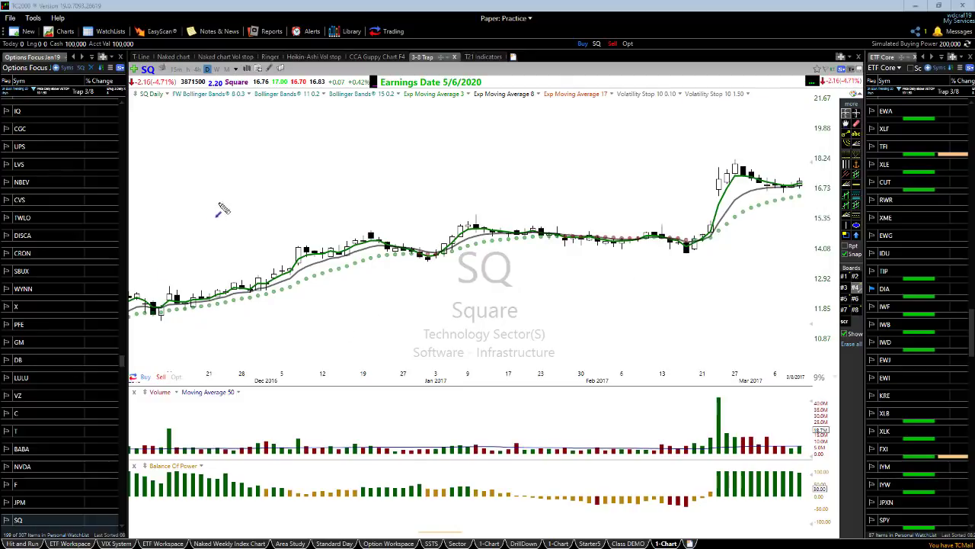
Sketch rise, flat, rise and drop arrows above SQ's prices with a nearly flat arrow through them, and clear all.
mouse_move(206, 211)
left_mouse_down()
mouse_move(267, 169)
mouse_move(320, 174)
mouse_move(391, 146)
mouse_move(423, 181)
left_mouse_up()
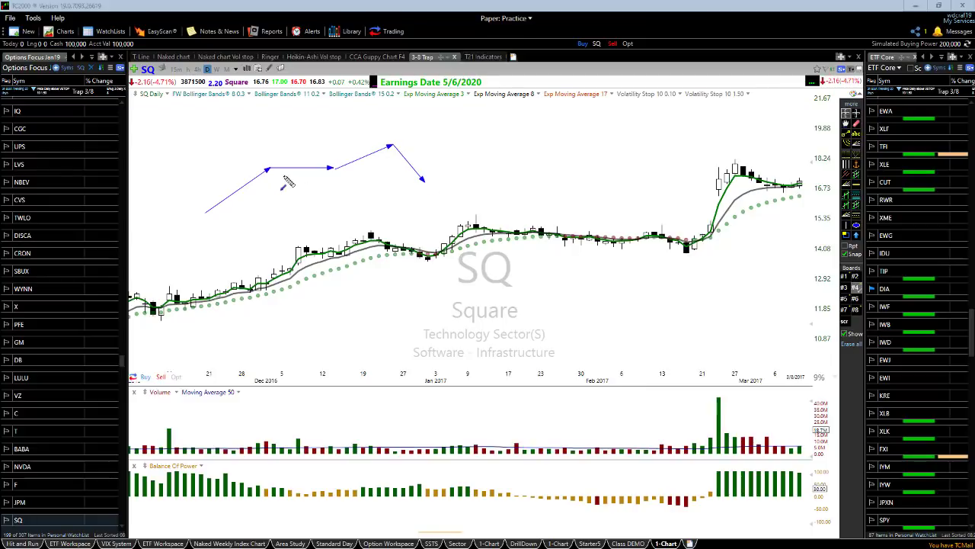
left_click_drag(281, 175, 478, 172)
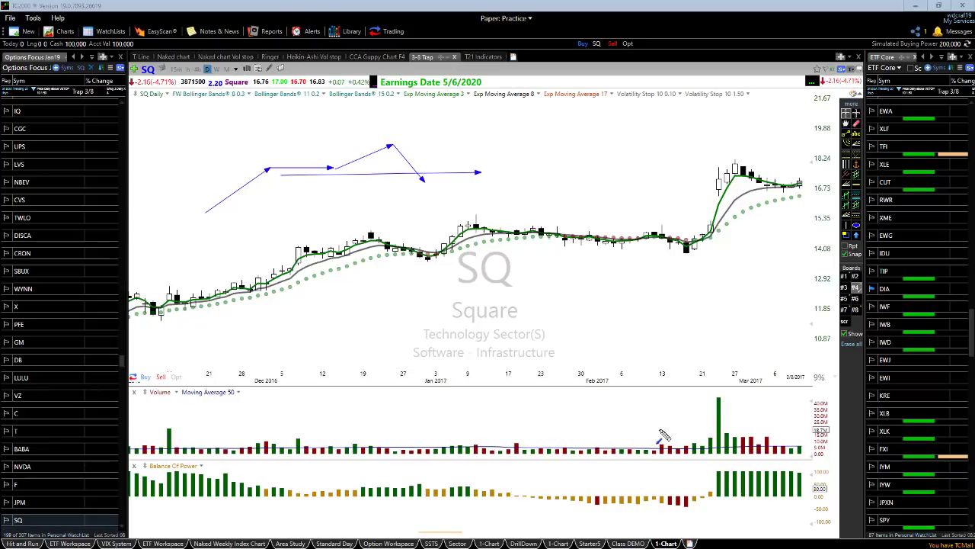
key("Delete")
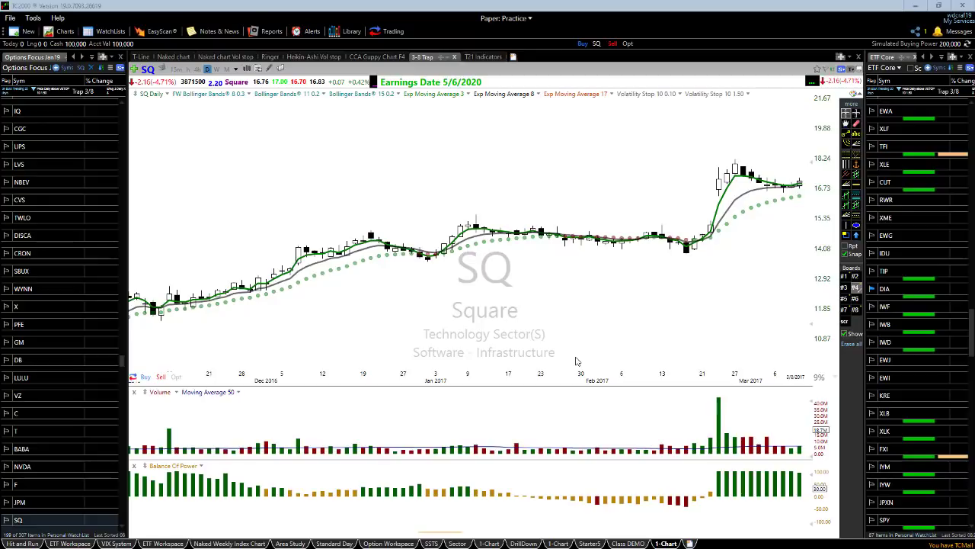
left_click(660, 307)
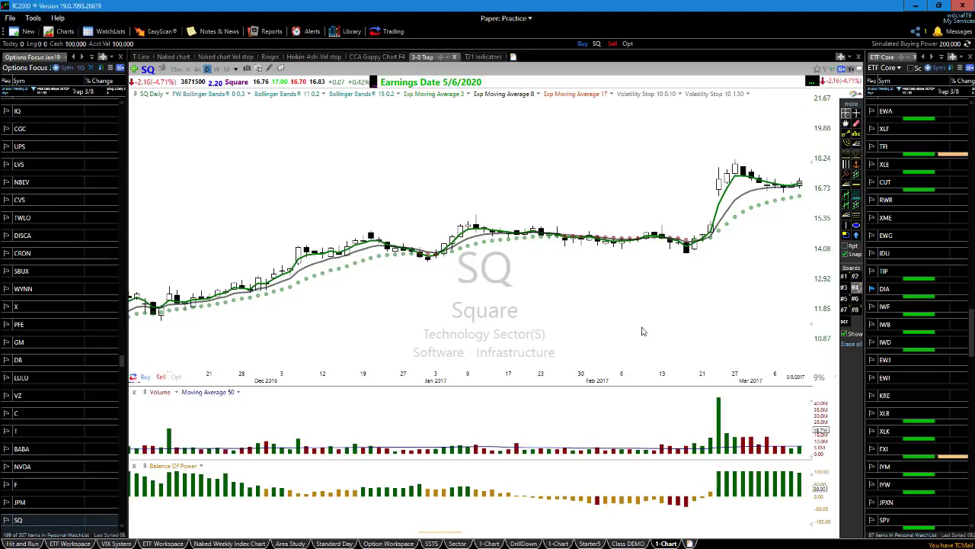
Advance the SQ chart to 3/9/2017, sketch arrows for the late-February rise, a short pullback and a steep continuation, and clear them.
key("Right")
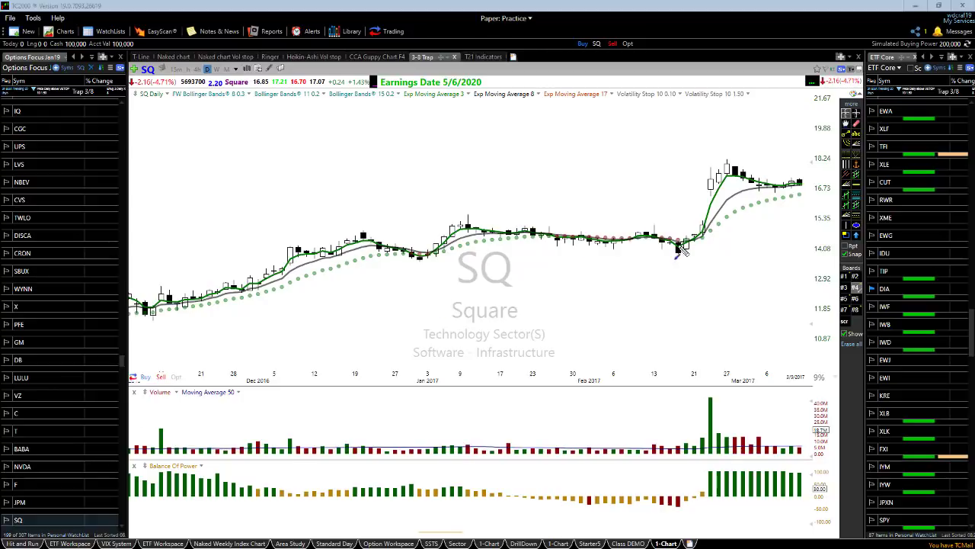
left_click_drag(686, 244, 735, 170)
key("Delete")
left_click_drag(731, 169, 804, 78)
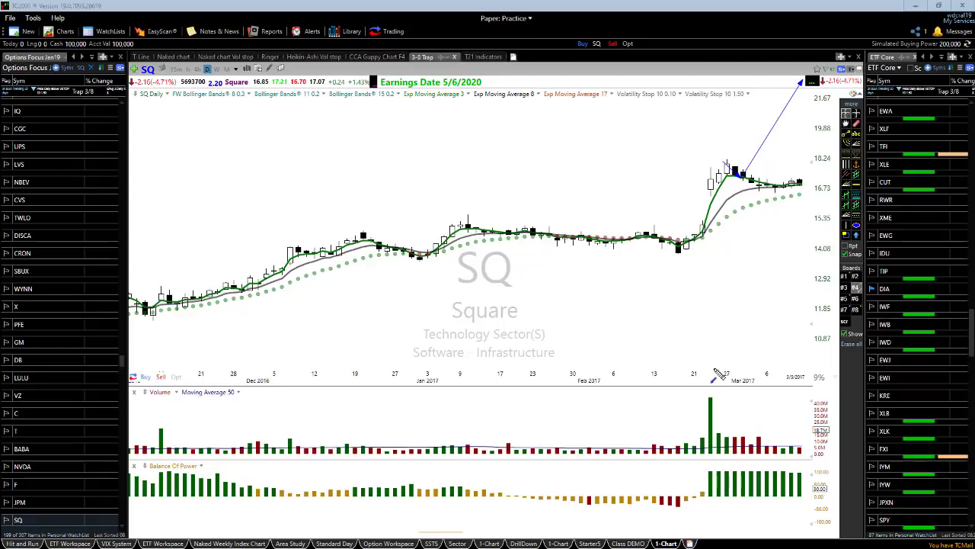
key("Delete")
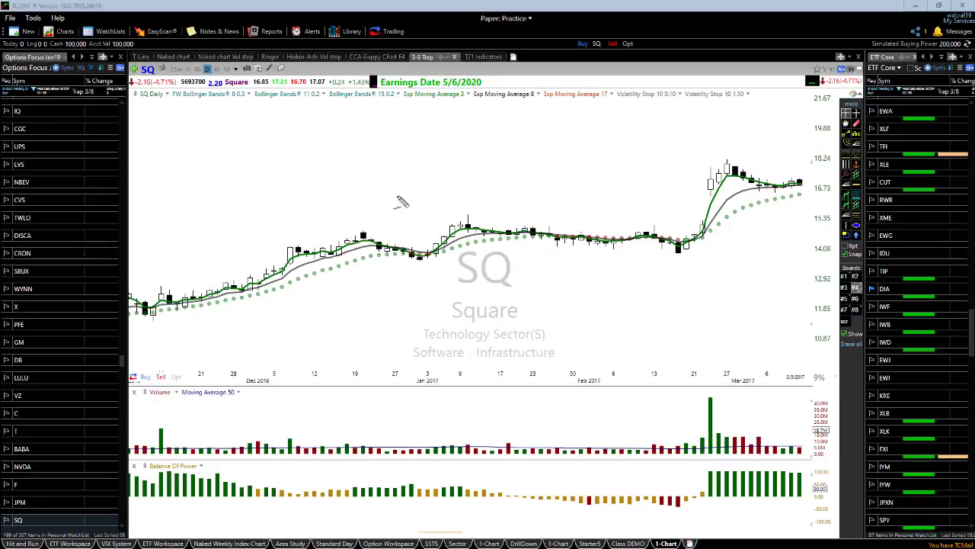
Sketch a red curve of a peak and pullback above SQ's prices with a rising red line beneath it, and clear both.
mouse_move(382, 204)
left_mouse_down()
mouse_move(456, 174)
mouse_move(499, 139)
mouse_move(524, 160)
mouse_move(579, 167)
left_mouse_up()
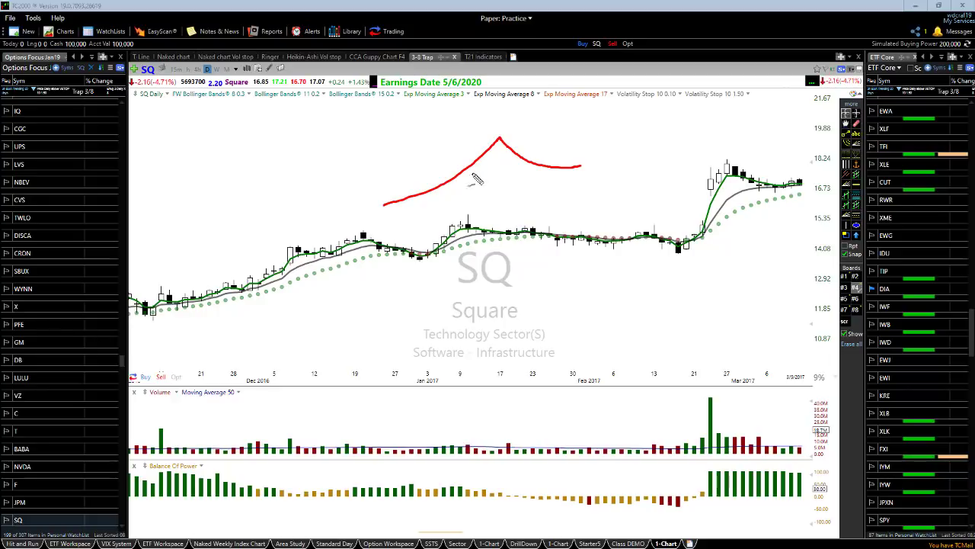
left_click_drag(342, 225, 652, 157)
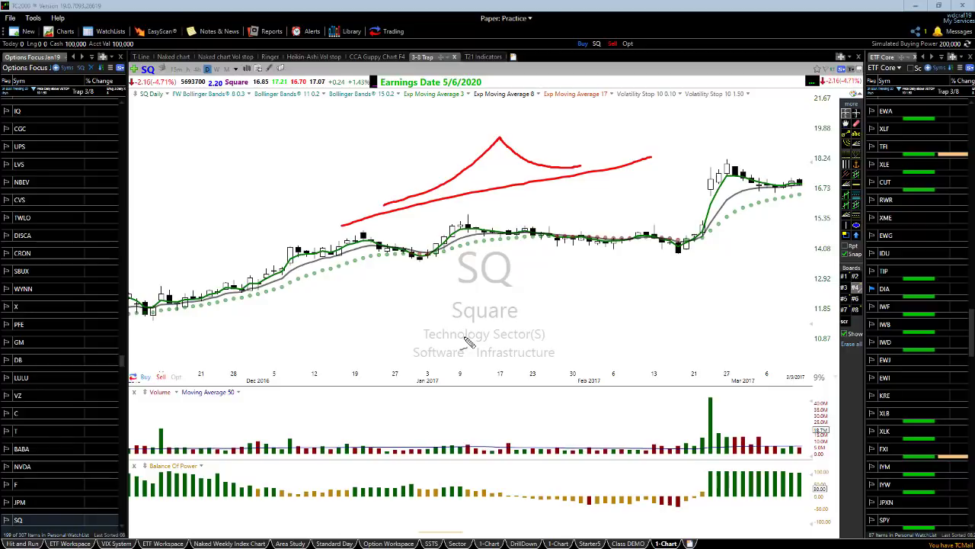
key("Escape")
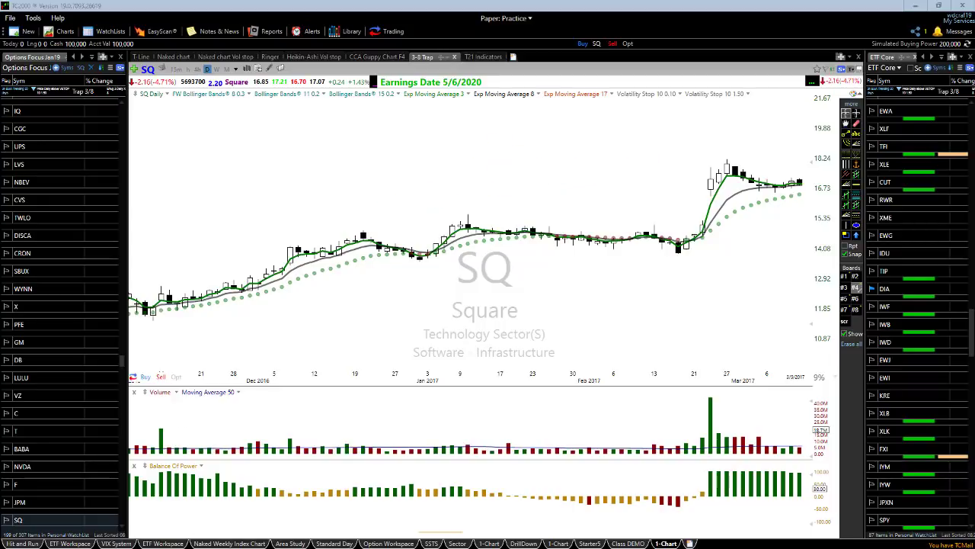
Draw rising arrows under SQ's lows from mid-November 2016 to late January and to late February 2017, and clear them.
mouse_move(141, 314)
left_mouse_down()
mouse_move(725, 239)
mouse_move(480, 266)
mouse_move(553, 238)
left_mouse_up()
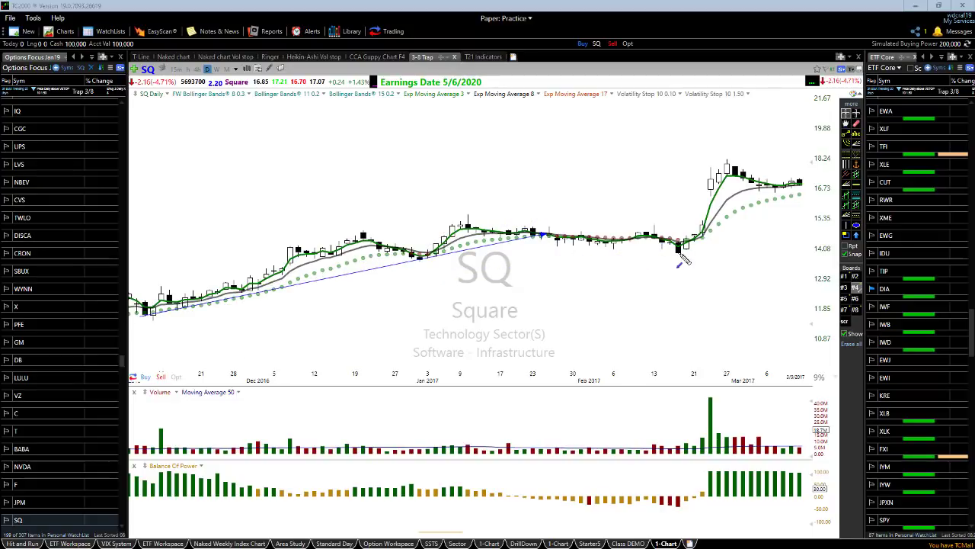
mouse_move(135, 320)
left_mouse_down()
mouse_move(599, 266)
mouse_move(740, 239)
mouse_move(732, 237)
left_mouse_up()
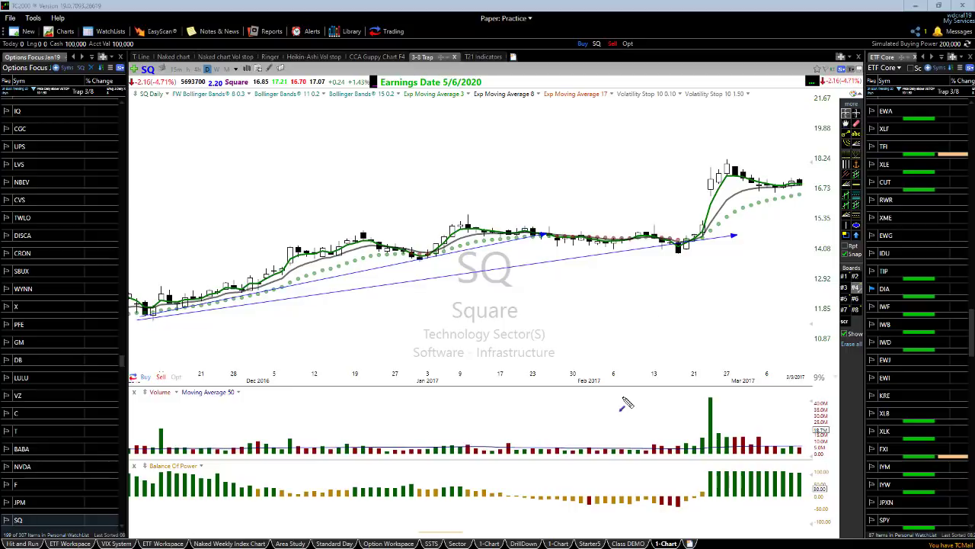
key("Delete")
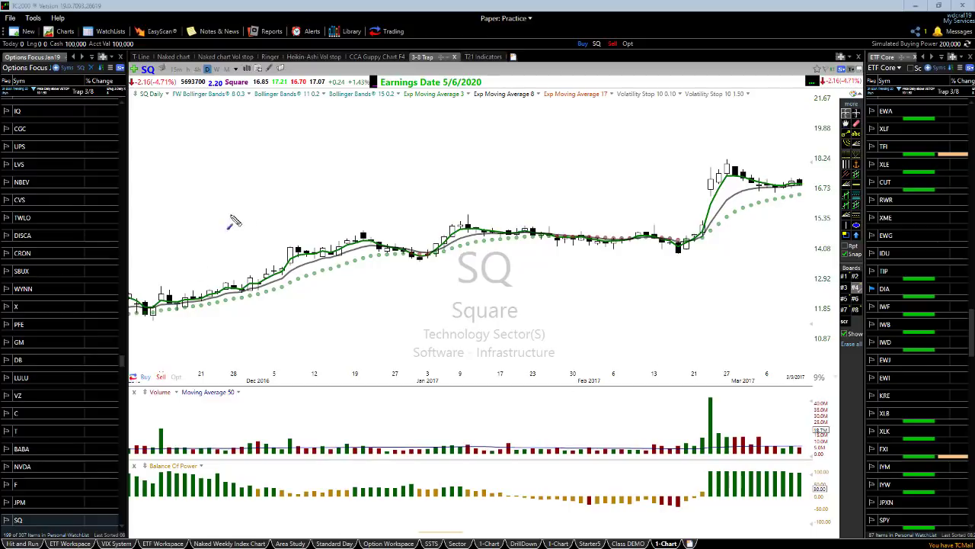
Sketch three successive rising arrows of differing steepness above SQ's prices, and clear them.
mouse_move(183, 229)
left_mouse_down()
mouse_move(420, 175)
mouse_move(578, 100)
left_mouse_up()
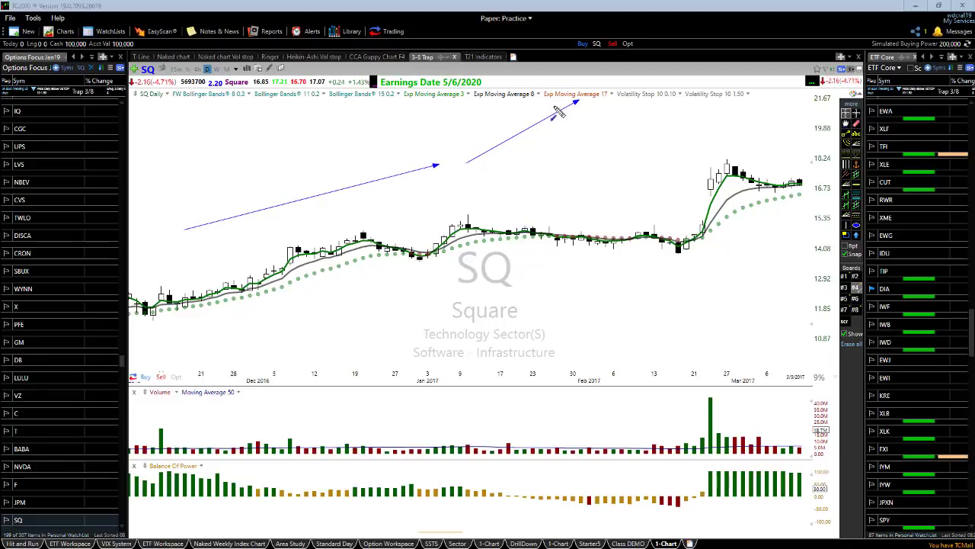
left_click_drag(615, 110, 759, 73)
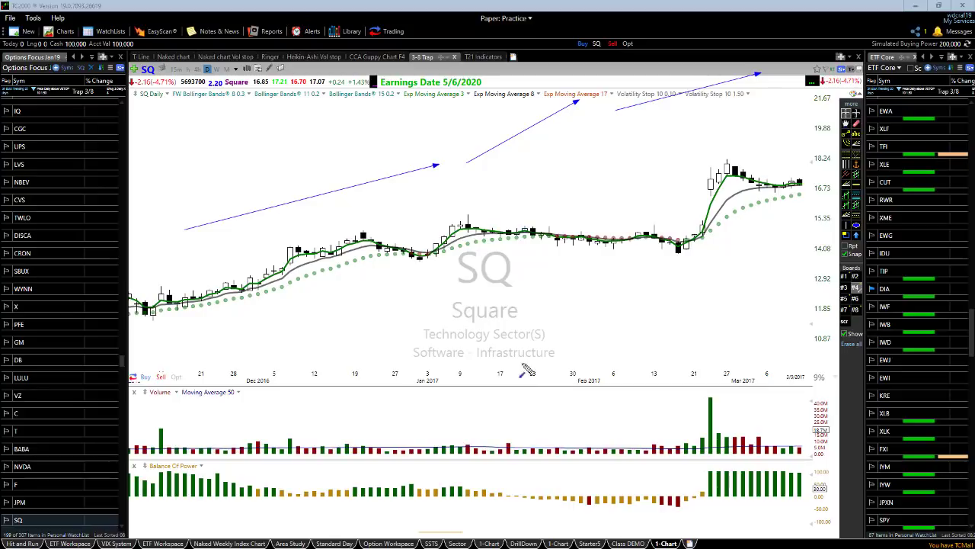
key("Delete")
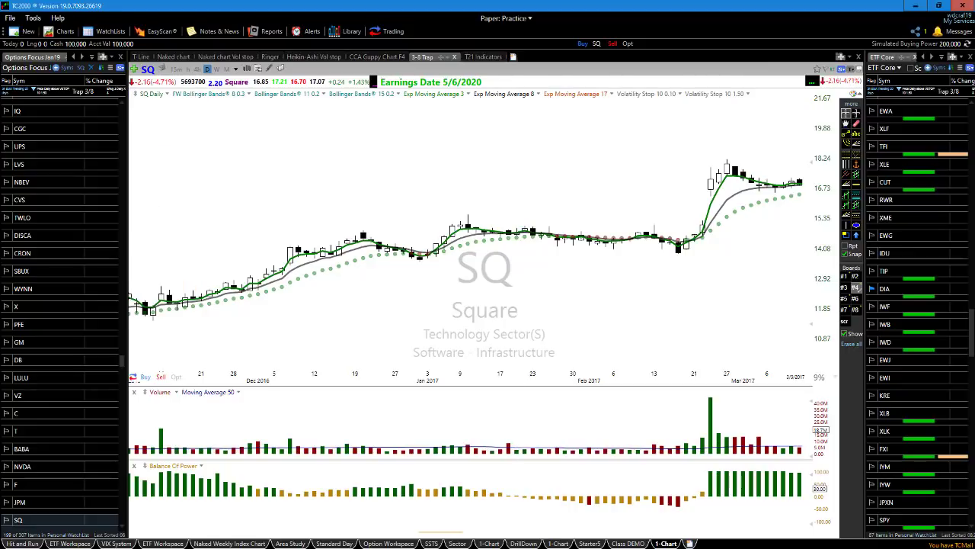
Advance the SQ chart to 3/10/2017, sketch arrows along the March highs, down the late-February gap and along the gap candle's low, and clear them.
key("Right")
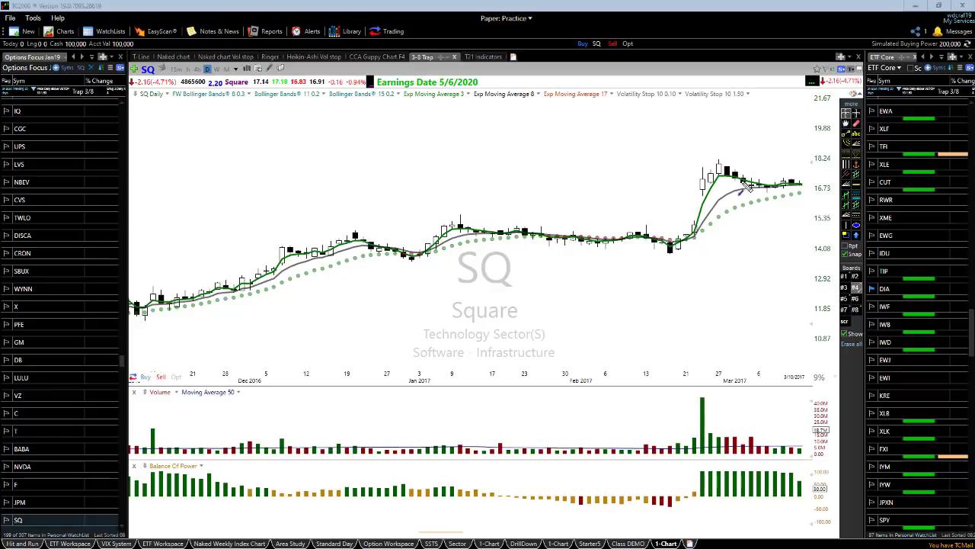
left_click_drag(768, 177, 829, 177)
left_click_drag(699, 193, 698, 227)
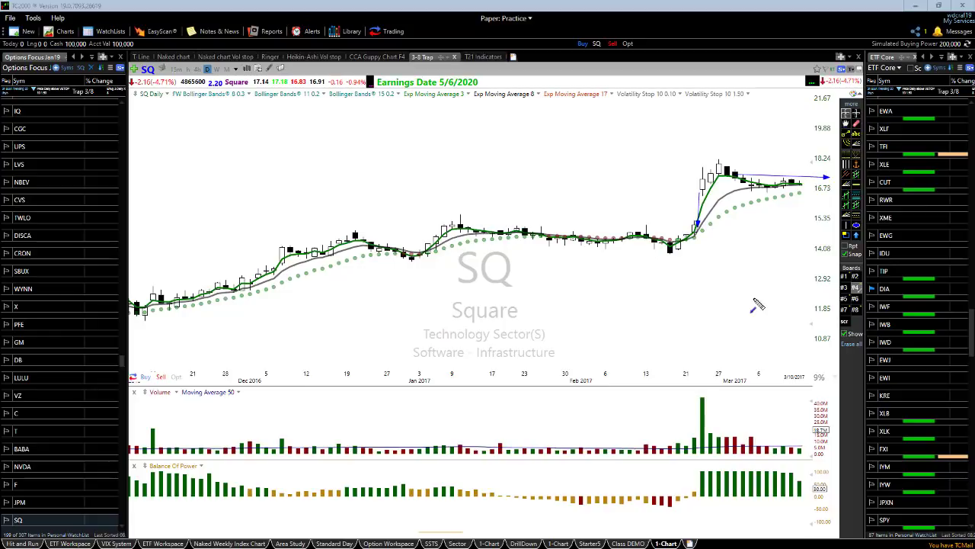
key("Delete")
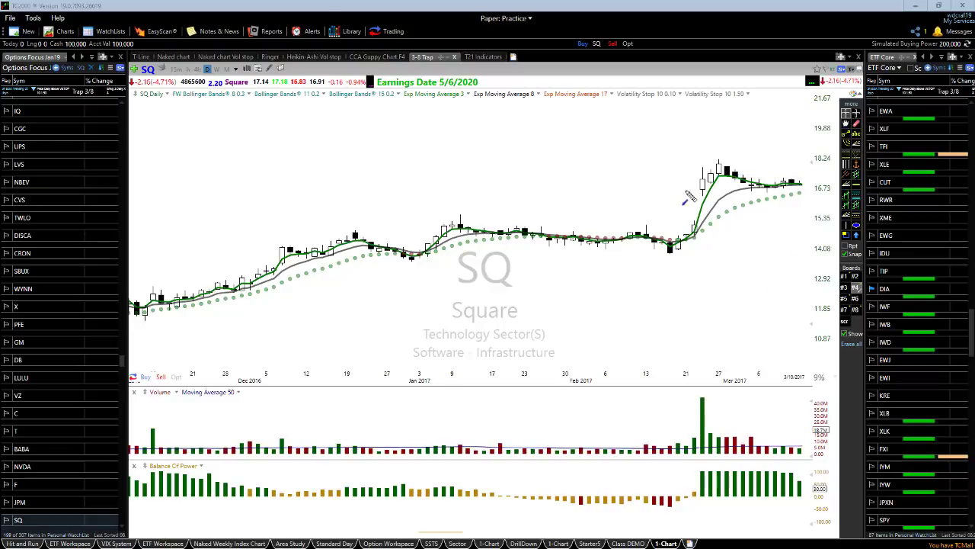
left_click_drag(686, 195, 826, 195)
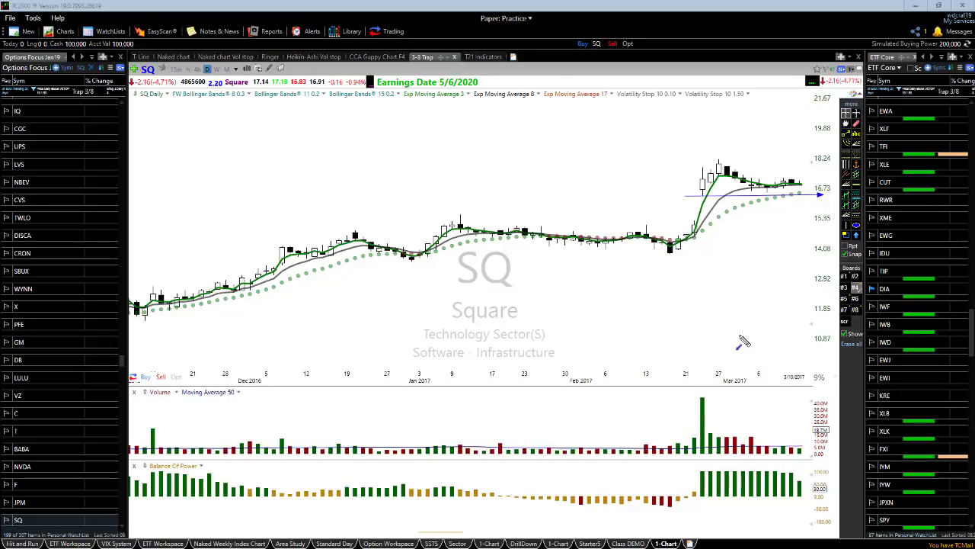
key("Delete")
Draw a horizontal trend line on SQ from the late-February gap candle across to the latest bar, just above the March prices.
left_click(848, 137)
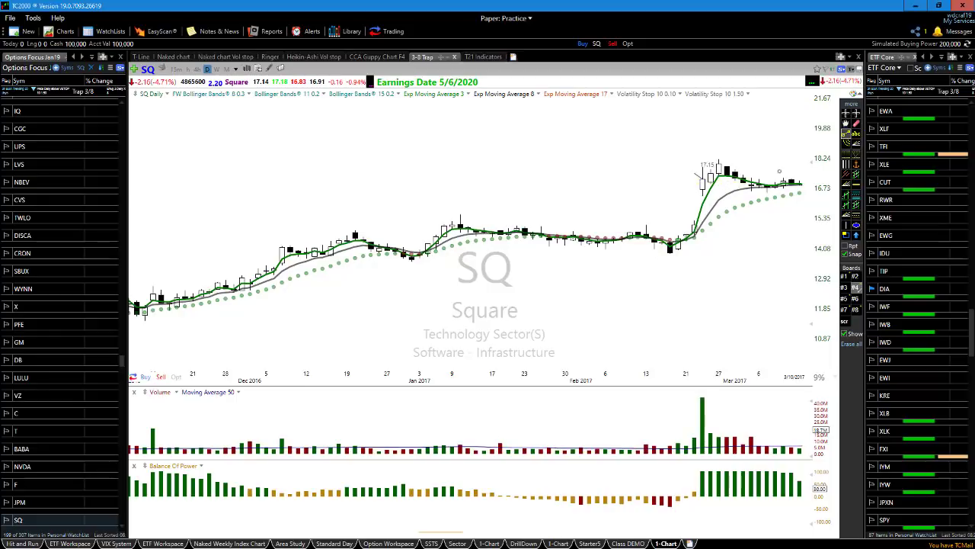
left_click(698, 173)
left_click(800, 176)
left_click_drag(771, 176, 779, 181)
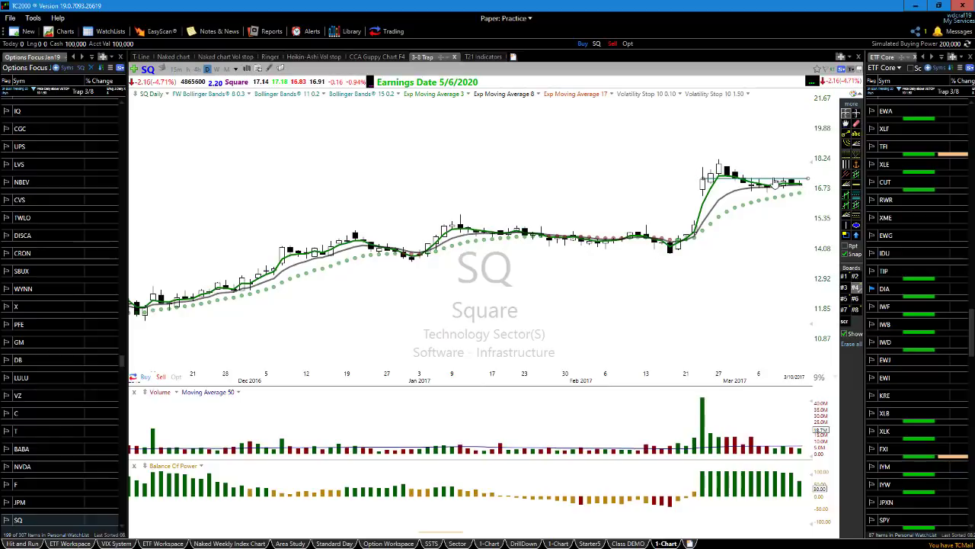
Change the new SQ trend line's color to magenta.
right_click(775, 183)
left_click(793, 183)
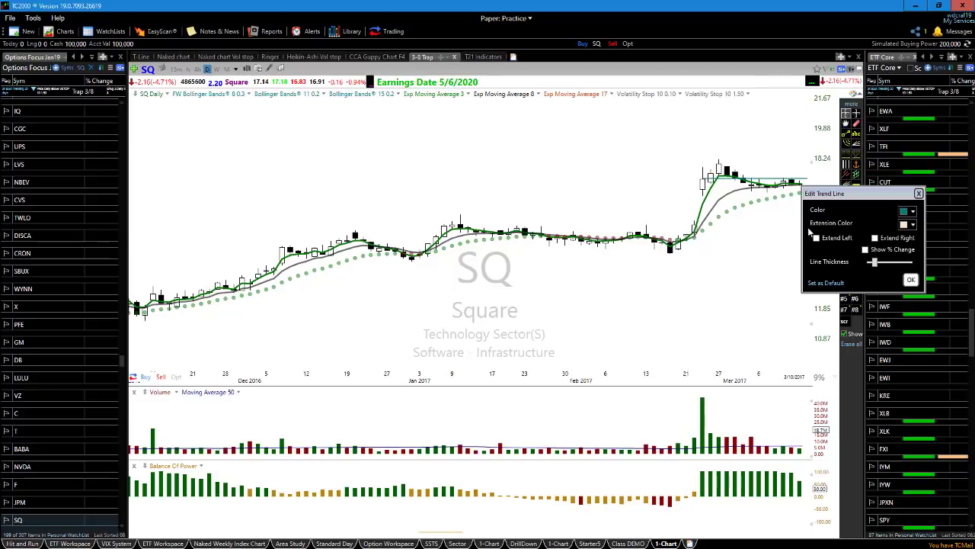
left_click(913, 211)
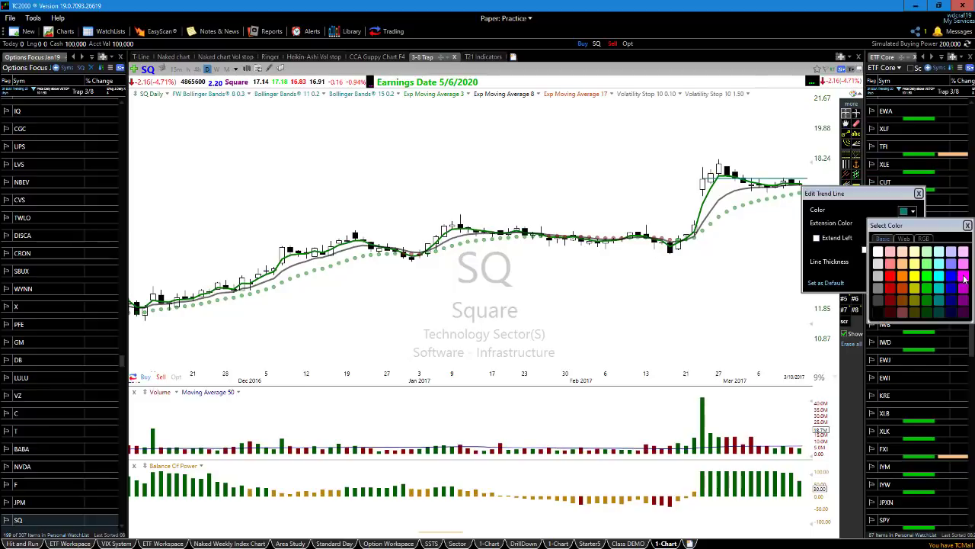
left_click(963, 277)
left_click(910, 279)
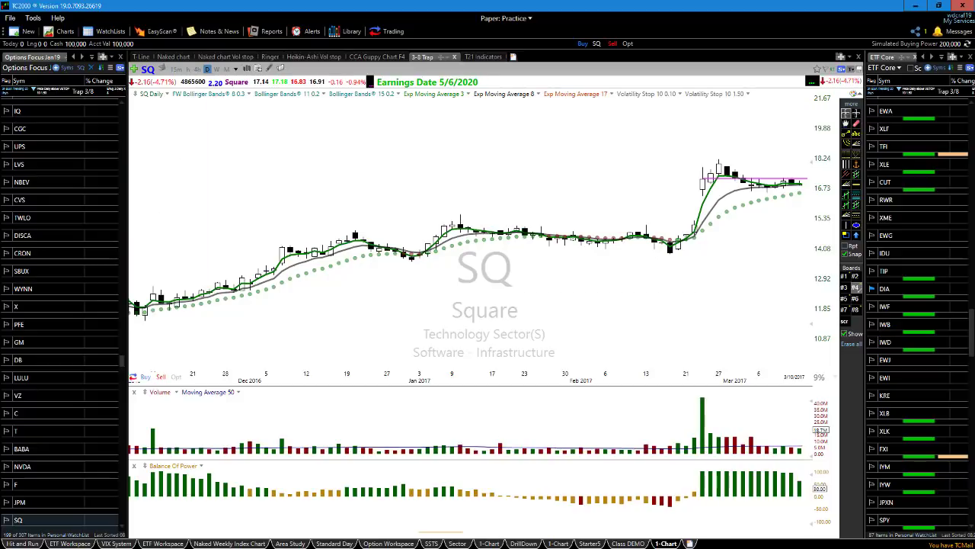
Advance the SQ chart bar by bar to 3/15/2017.
key("Right")
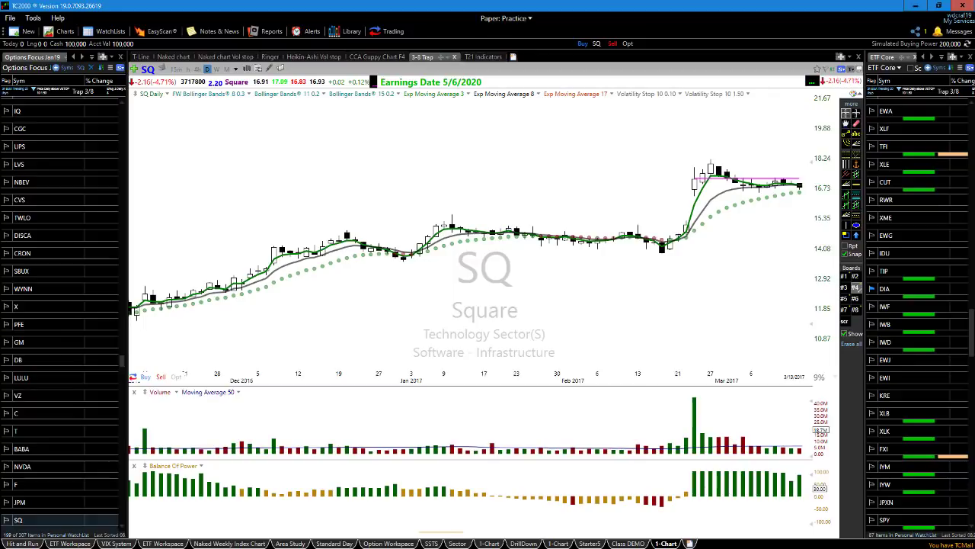
key("Right")
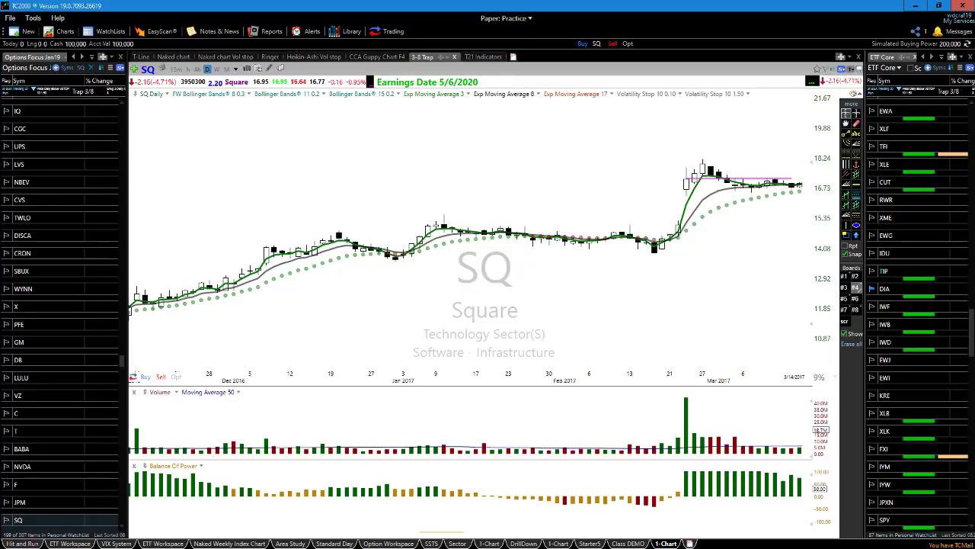
key("Right")
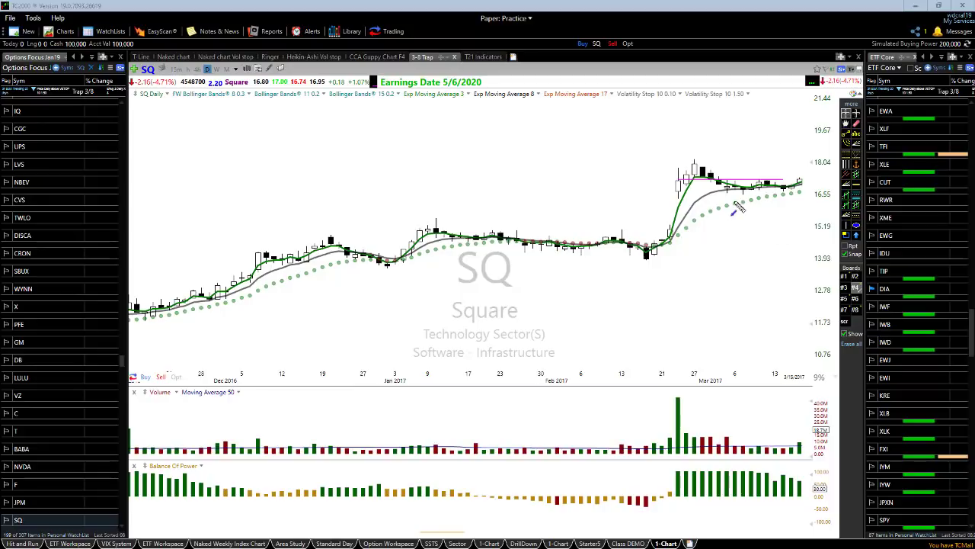
Draw a nearly flat arrow under SQ's March lows, and sketch a flat line with rise, dip and rise arrows above the January prices.
left_click_drag(729, 196, 832, 196)
mouse_move(353, 161)
left_mouse_down()
mouse_move(451, 160)
mouse_move(467, 169)
mouse_move(488, 137)
left_mouse_up()
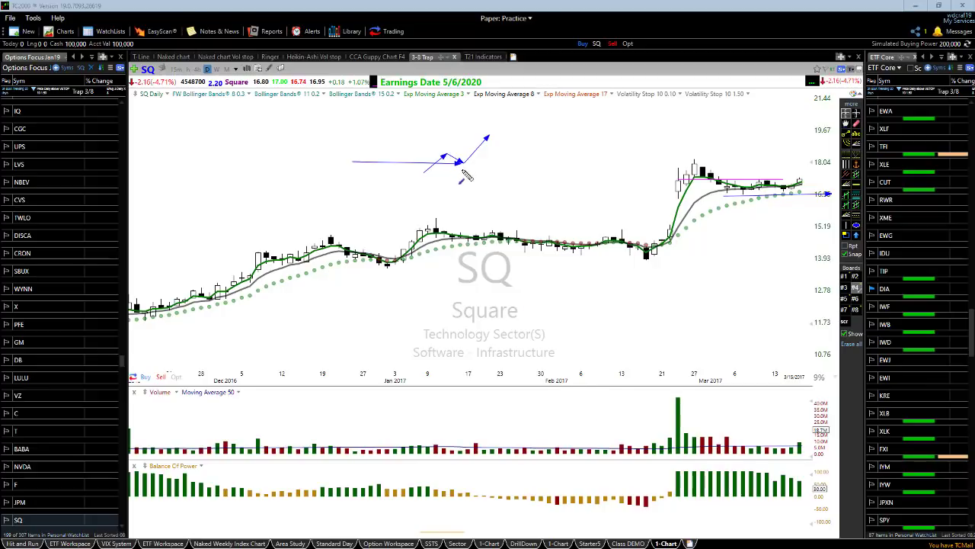
Add a small arrow to the sketch, an arrow over SQ's March highs, a red dollar sign and a rising arrow below prices, and clear everything.
left_click_drag(466, 173, 462, 171)
left_click_drag(676, 165, 747, 164)
left_click_drag(761, 223, 750, 242)
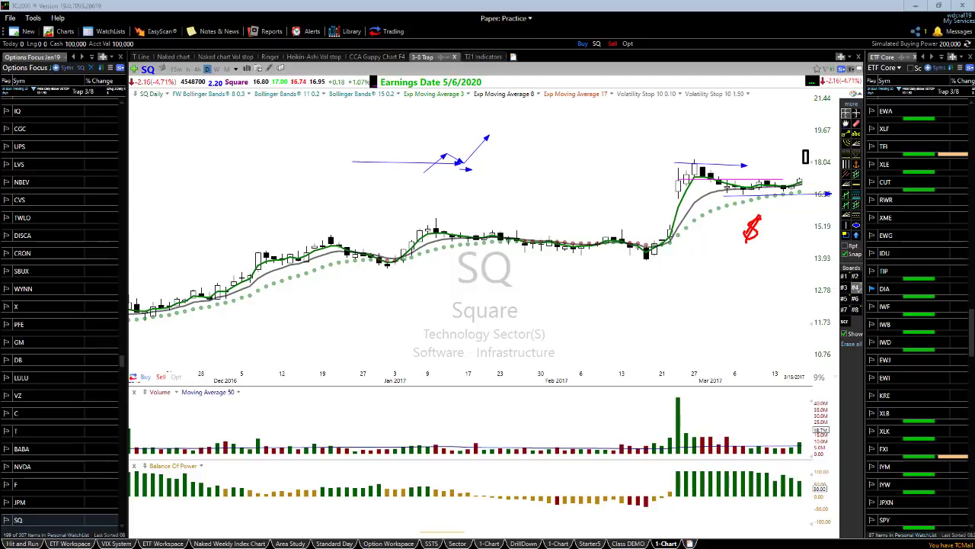
left_click_drag(338, 358, 510, 306)
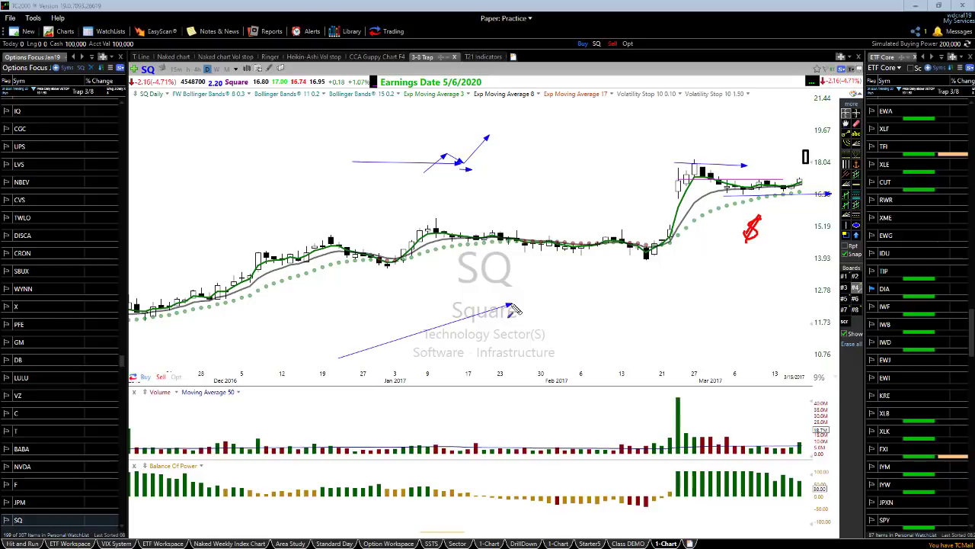
key("Escape")
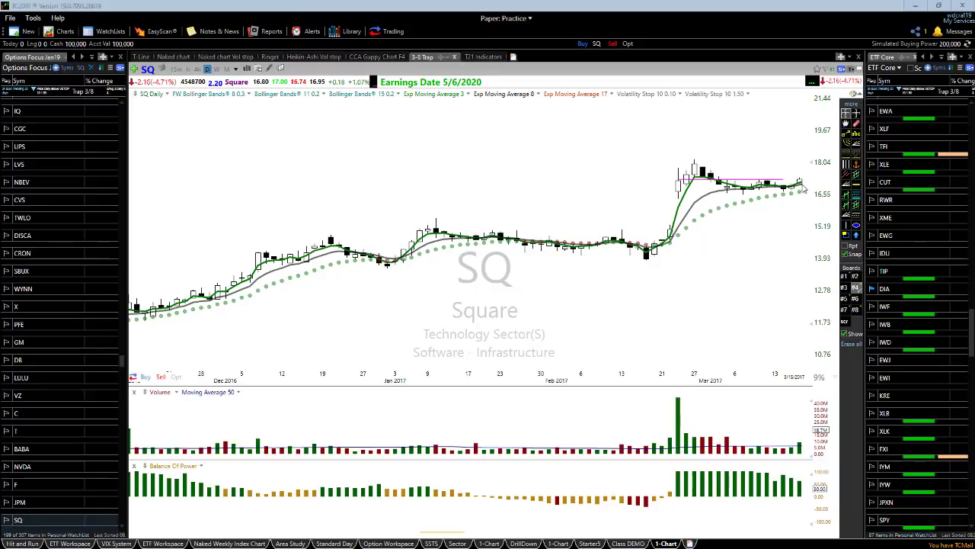
Advance the SQ chart one bar to 3/16/2017 and check the magenta trend line's details.
left_click(739, 274)
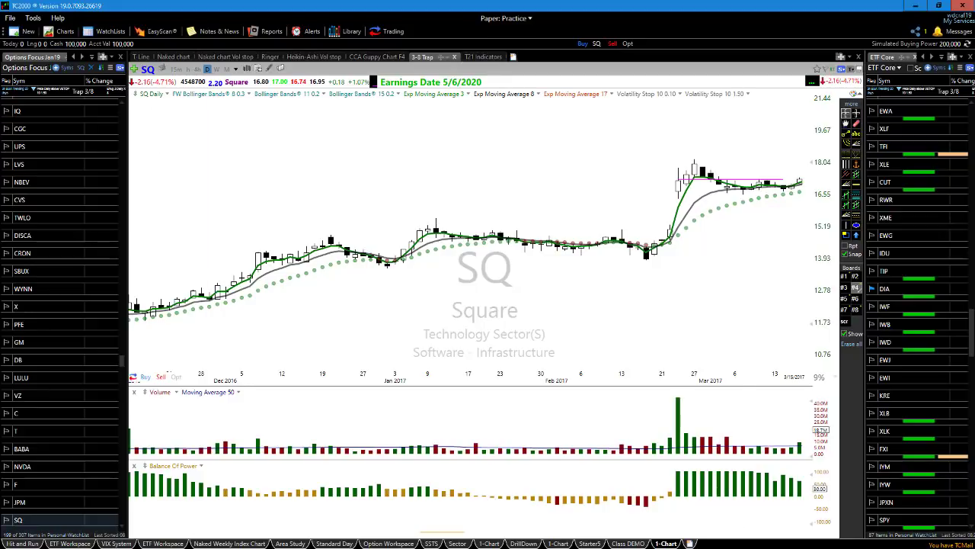
key("Right")
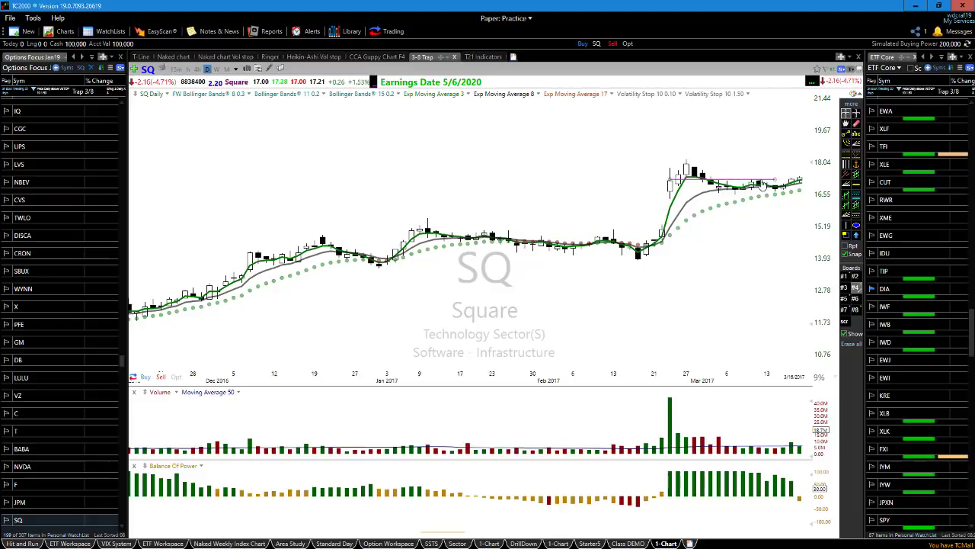
mouse_move(762, 185)
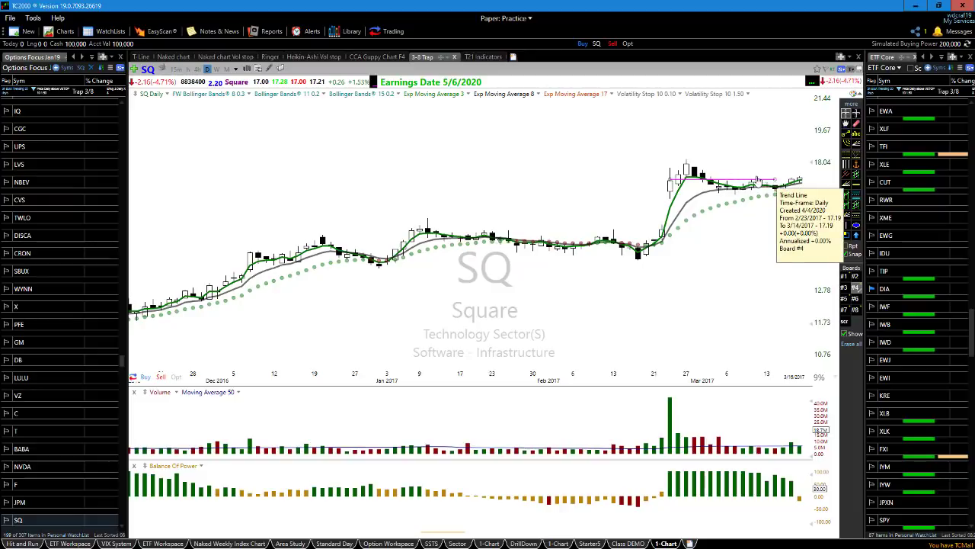
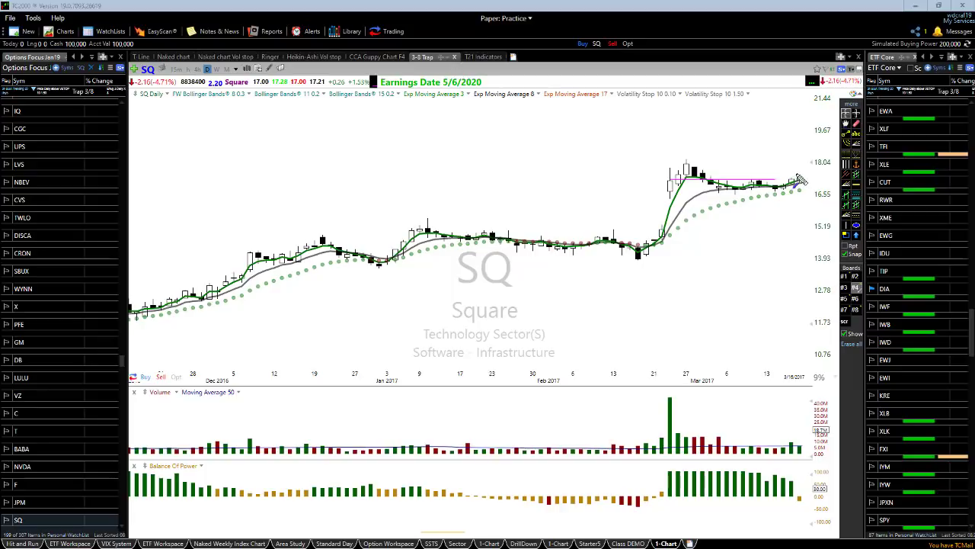
Mark the latest SQ bar with a short downward stroke, remove it, and draw a flat line under the March lows.
left_click_drag(798, 180, 814, 196)
left_click(808, 194)
key("Delete")
left_click_drag(719, 189, 829, 189)
Sketch a row of rising and falling candles above SQ's February prices, and undo the sketch.
mouse_move(548, 176)
left_mouse_down()
mouse_move(551, 160)
mouse_move(586, 139)
mouse_move(614, 169)
left_mouse_up()
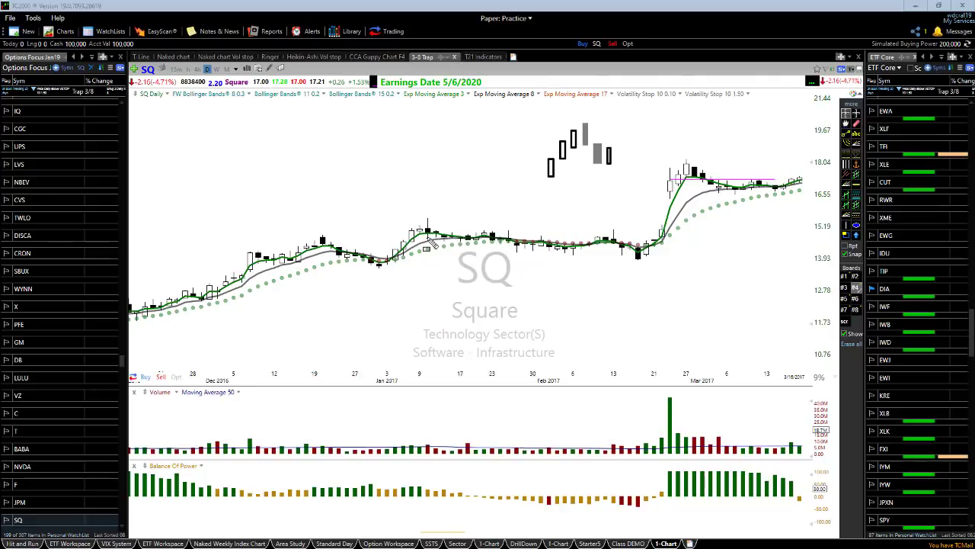
mouse_move(427, 238)
left_mouse_down()
mouse_move(693, 202)
mouse_move(677, 213)
left_mouse_up()
key("ctrl+z")
key("ctrl+z")
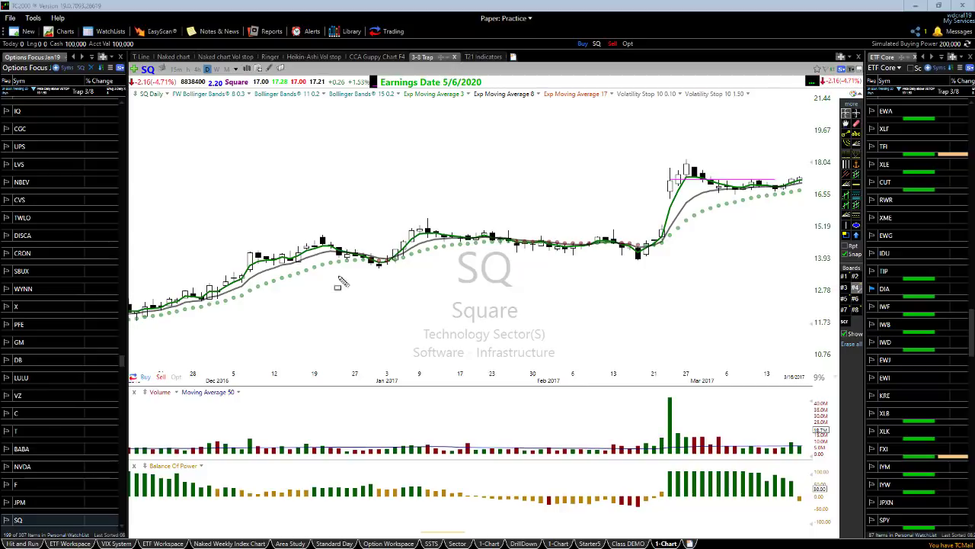
Sketch rising hollow candles and a mostly grey pullback above SQ's January prices, with a dashed red curve levelling off beneath them.
left_click_drag(404, 149, 413, 170)
left_click_drag(420, 124, 427, 146)
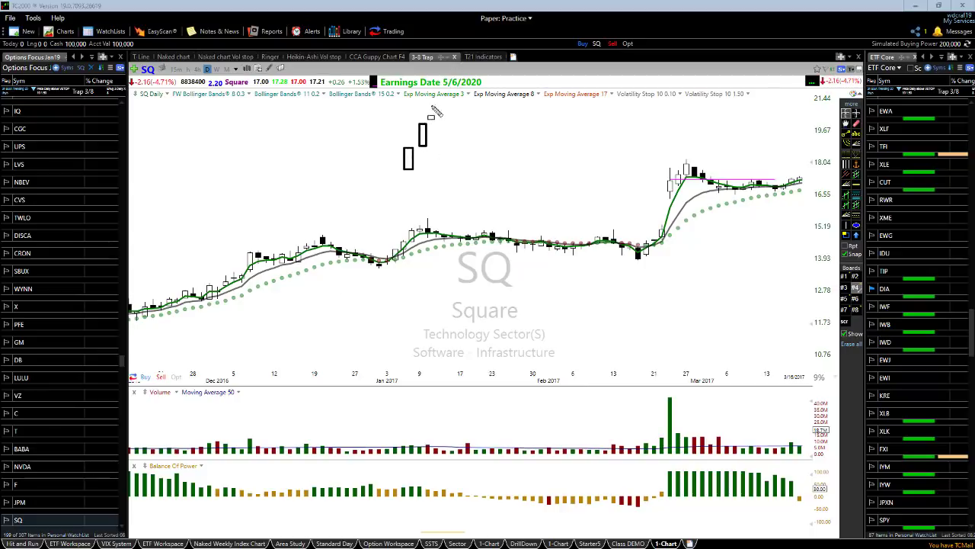
left_click_drag(432, 104, 440, 124)
mouse_move(445, 94)
left_mouse_down()
mouse_move(470, 148)
mouse_move(489, 143)
left_mouse_up()
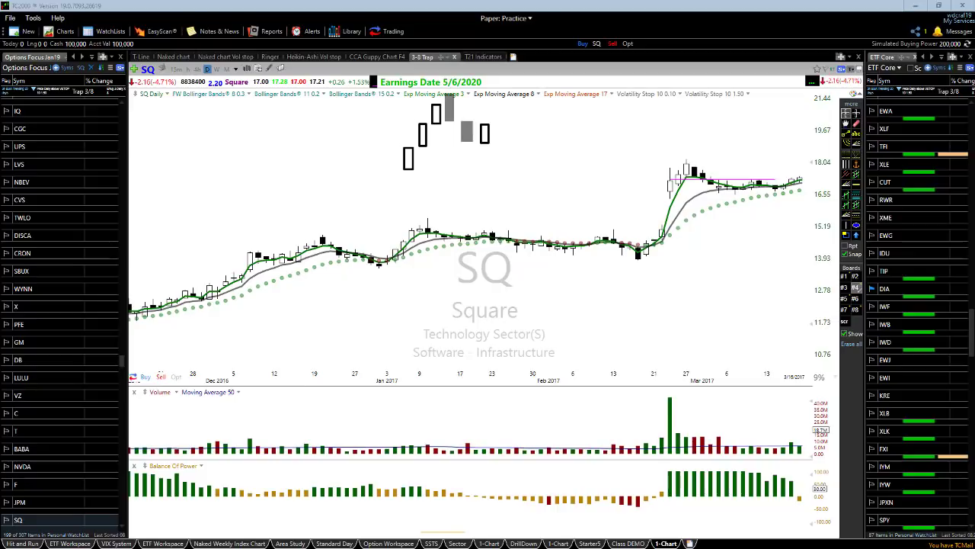
left_click_drag(370, 230, 560, 188)
left_click_drag(497, 126, 511, 154)
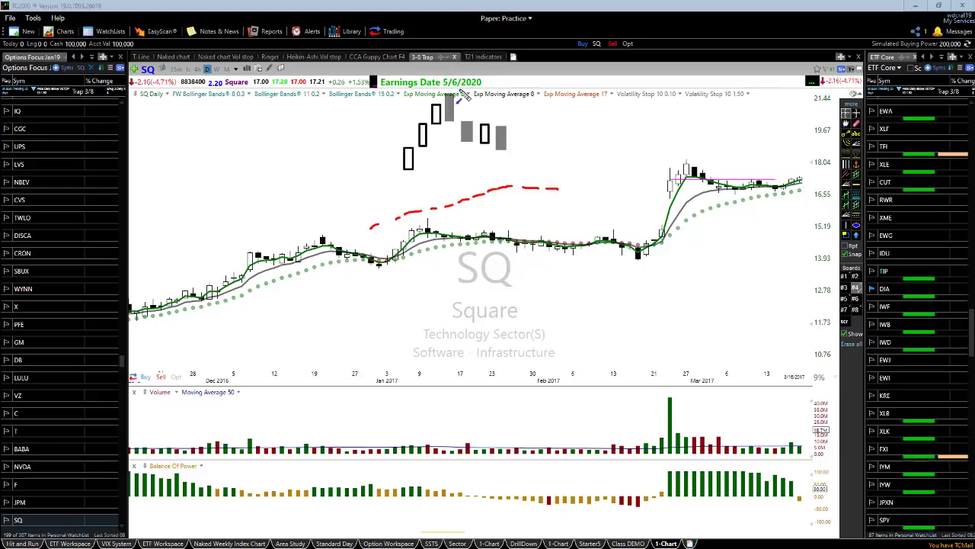
Add a flat arrow under the sketched pullback and rising arrows beneath and beyond the candles, and clear all the annotations.
left_click_drag(461, 151, 616, 150)
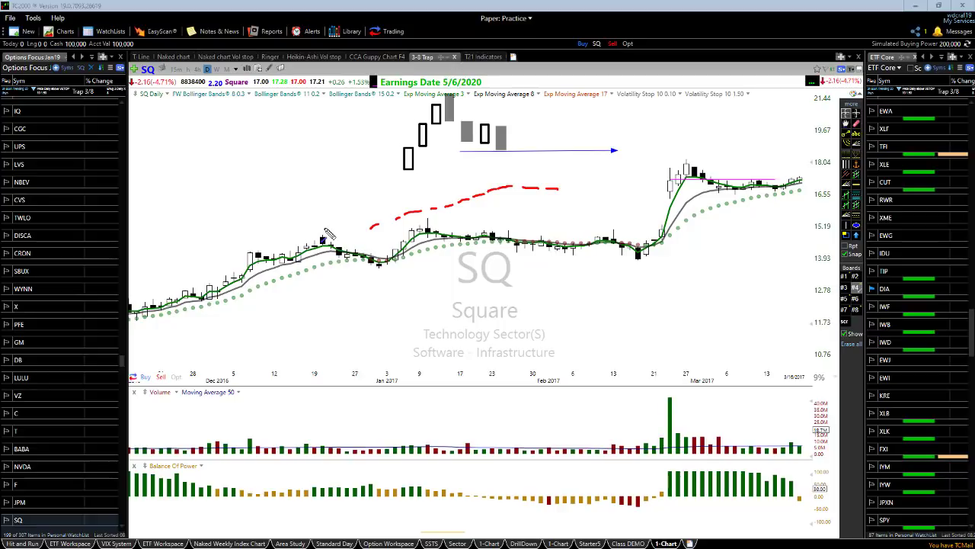
mouse_move(324, 227)
left_mouse_down()
mouse_move(578, 163)
mouse_move(629, 140)
mouse_move(598, 133)
mouse_move(611, 119)
left_mouse_up()
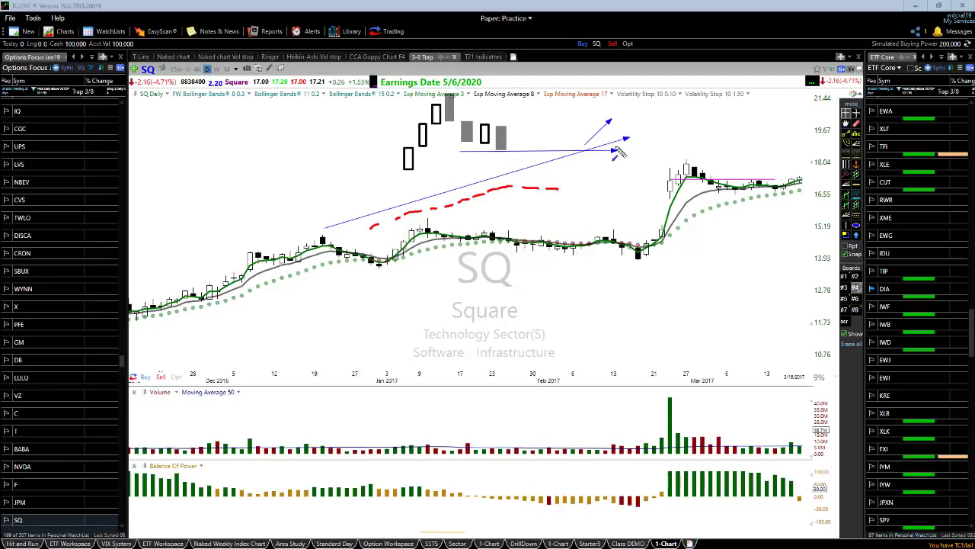
key("Delete")
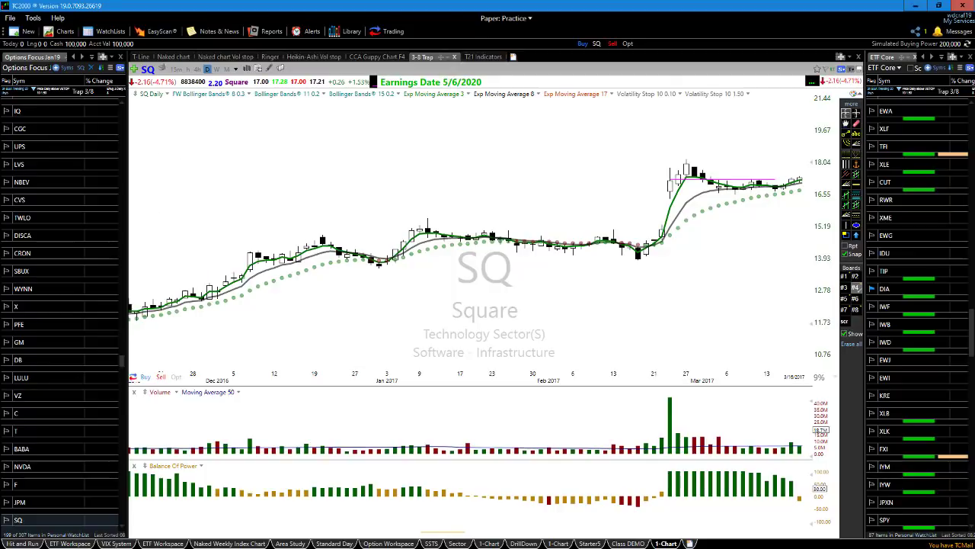
Advance the SQ chart bar by bar to 3/29/2017.
key("Right")
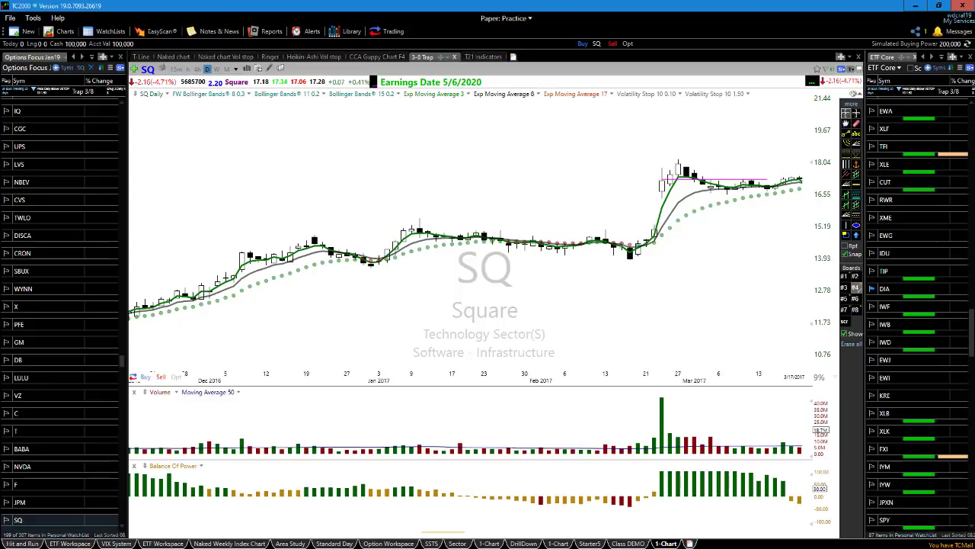
key("Right")
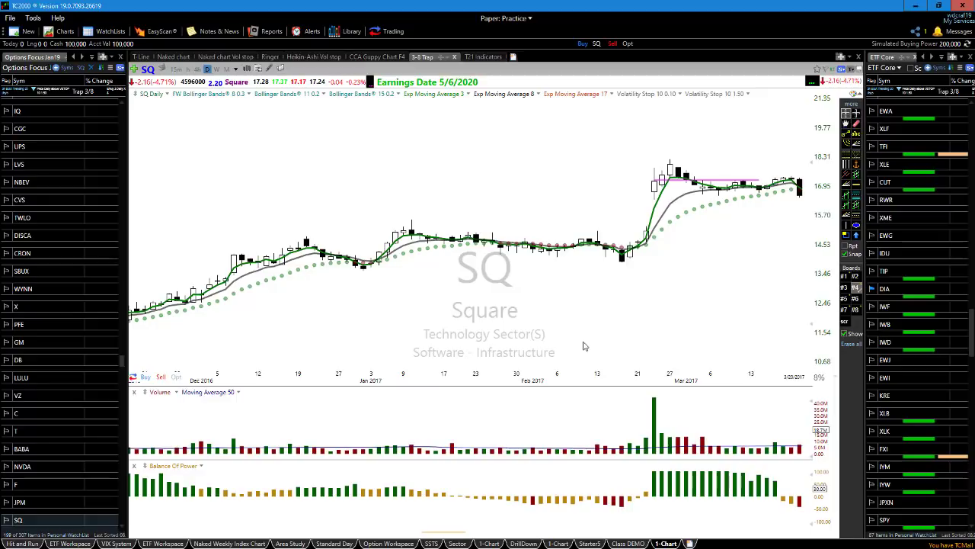
scroll(584, 346, "down", 1)
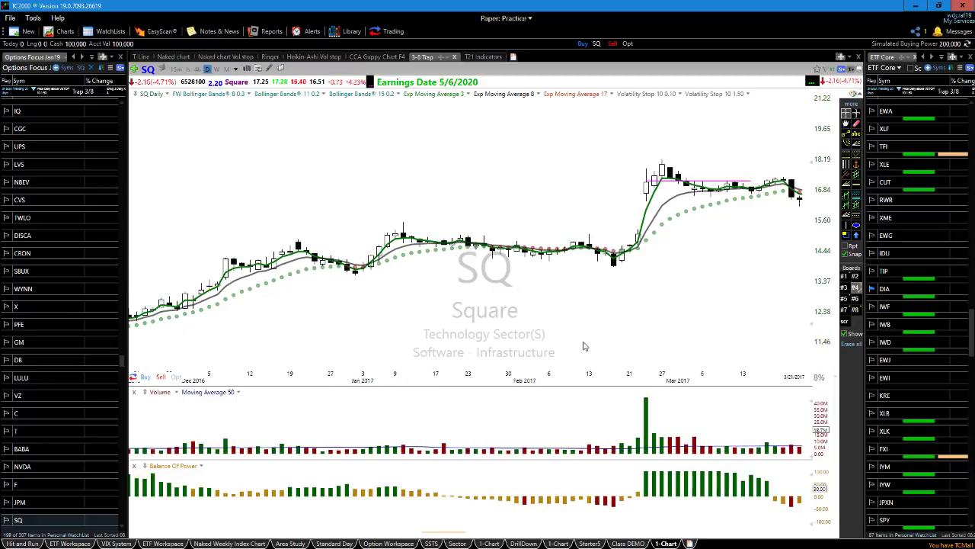
scroll(583, 346, "down", 1)
scroll(583, 346, "down", 1)
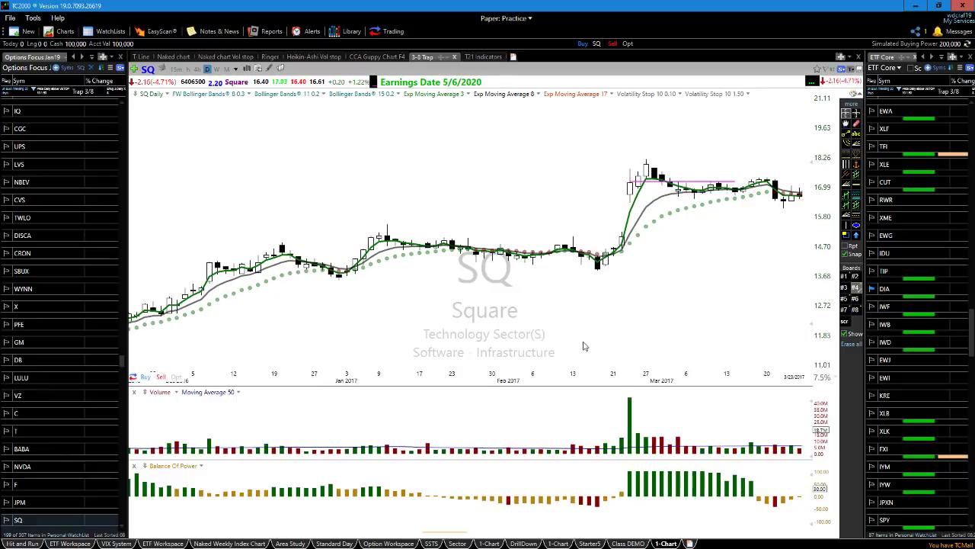
scroll(584, 346, "down", 1)
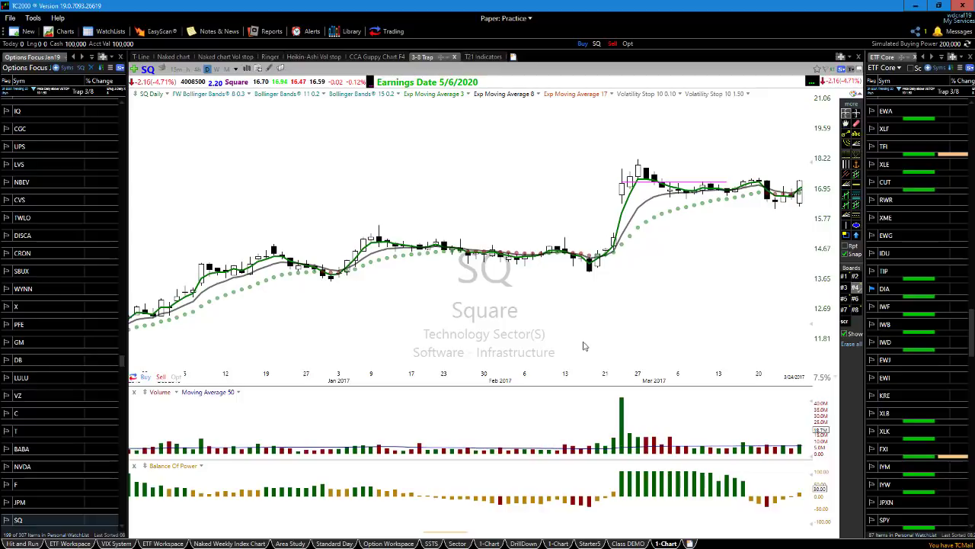
key("Right")
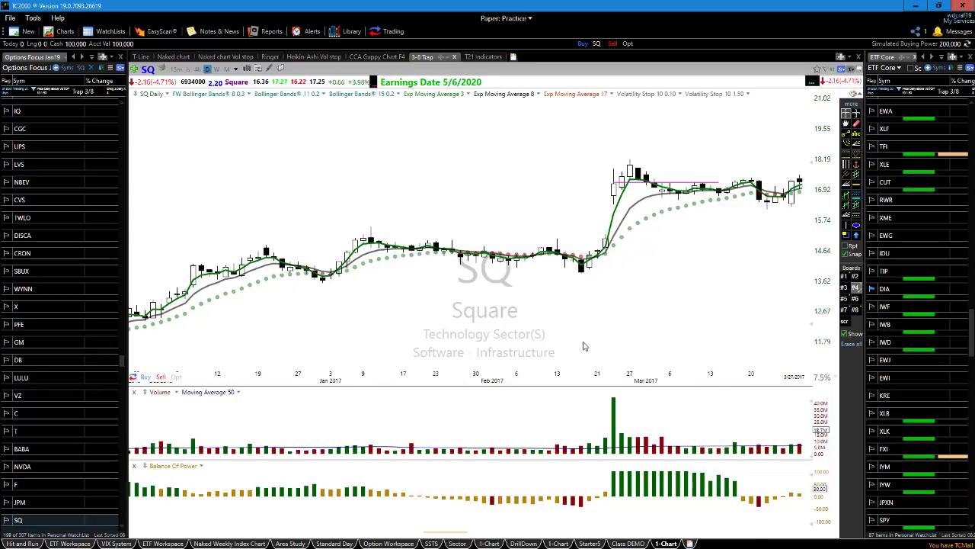
key("Right")
key("Right")
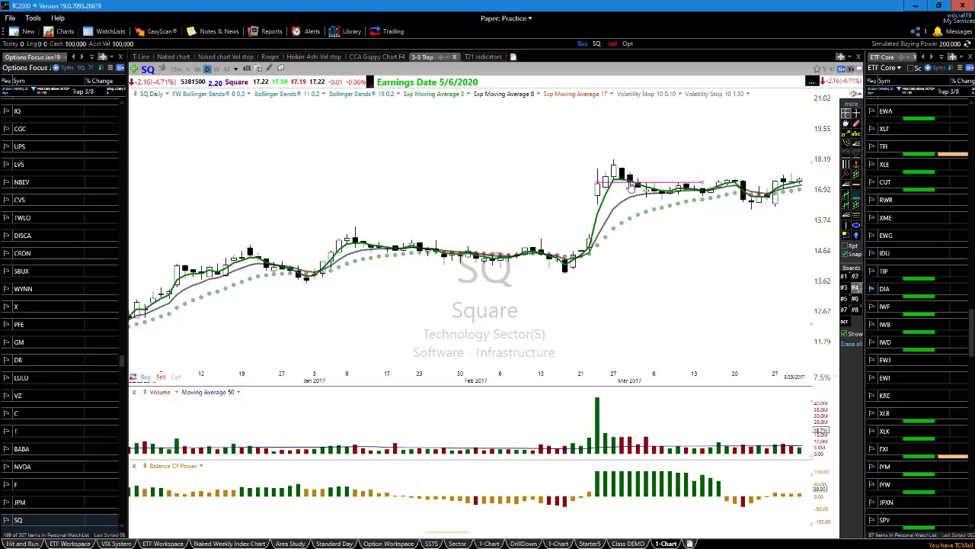
Move the magenta trend line onto SQ's late-March highs, and briefly draw a rising arrow from the February low under the late-March lows.
left_click_drag(631, 186, 767, 177)
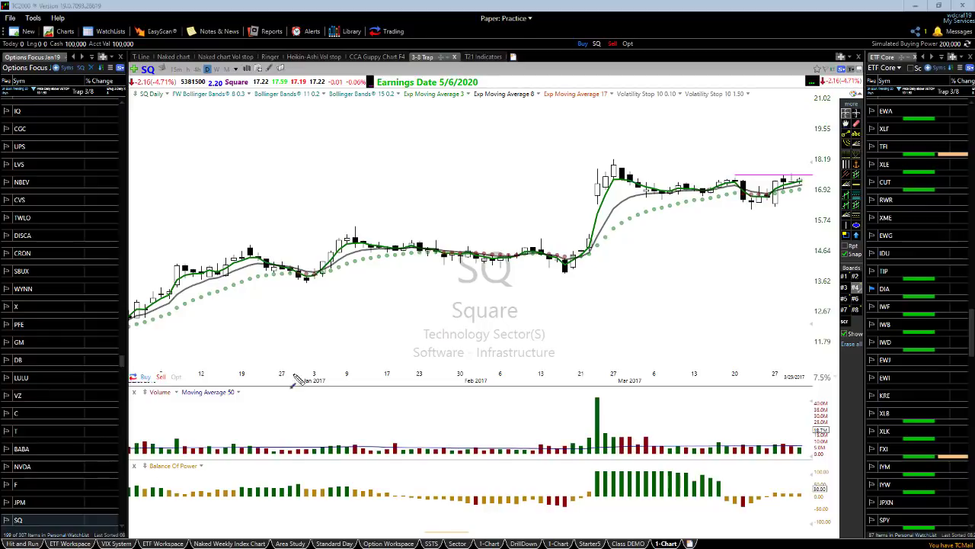
left_click_drag(564, 269, 809, 196)
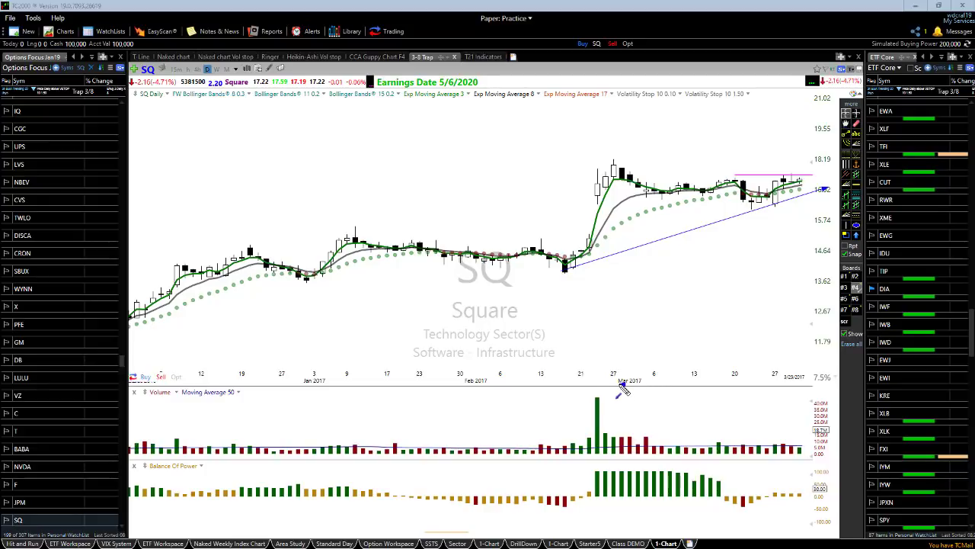
key("Delete")
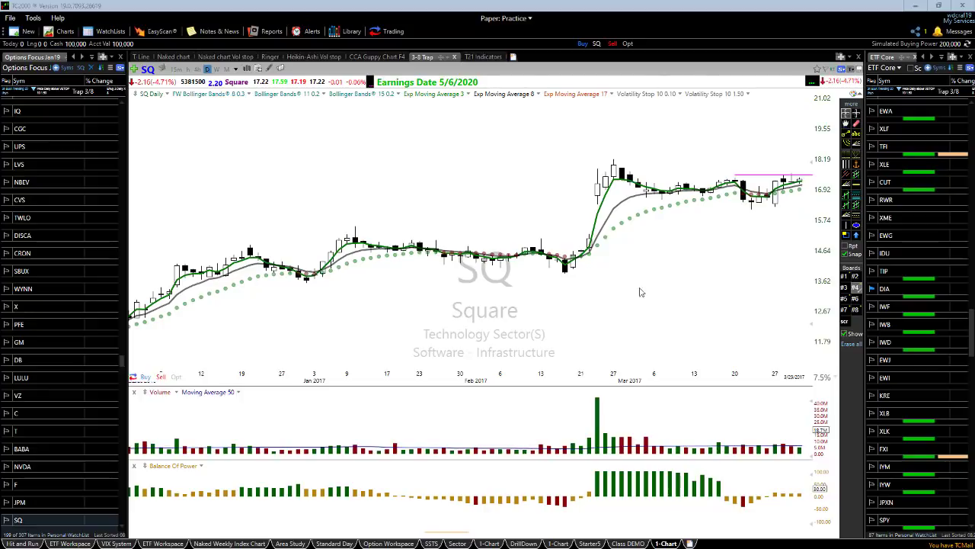
Advance the SQ chart bar by bar to 4/7/2017.
key("Right")
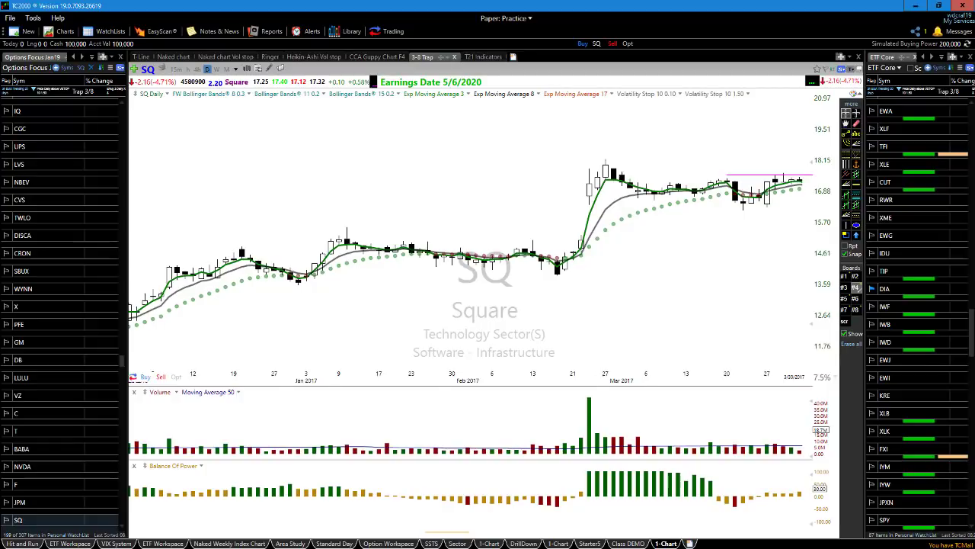
key("Right")
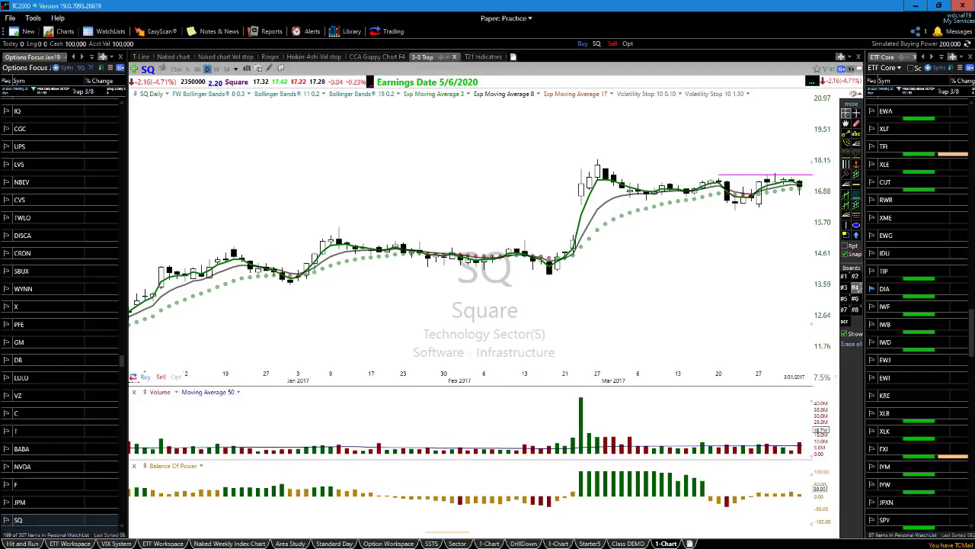
key("Right")
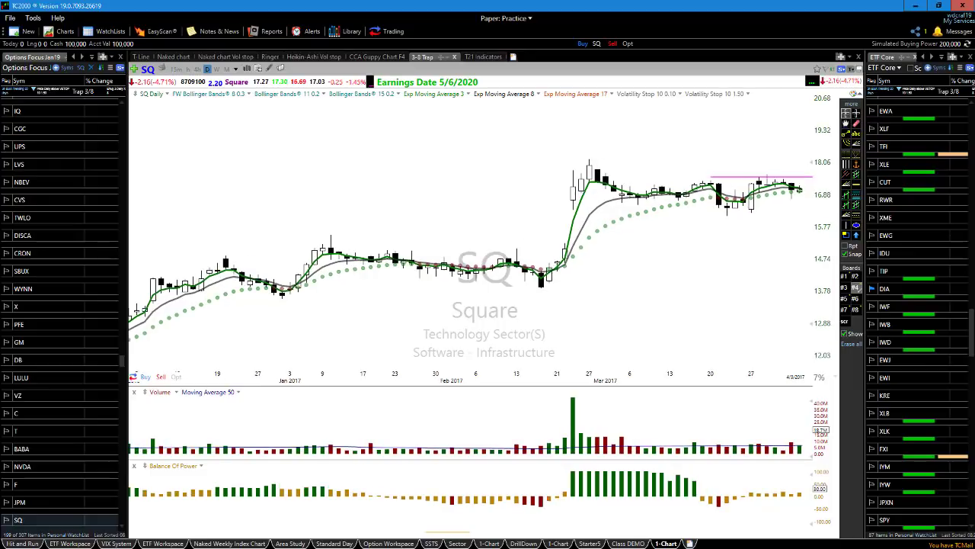
key("Right")
key("Right")
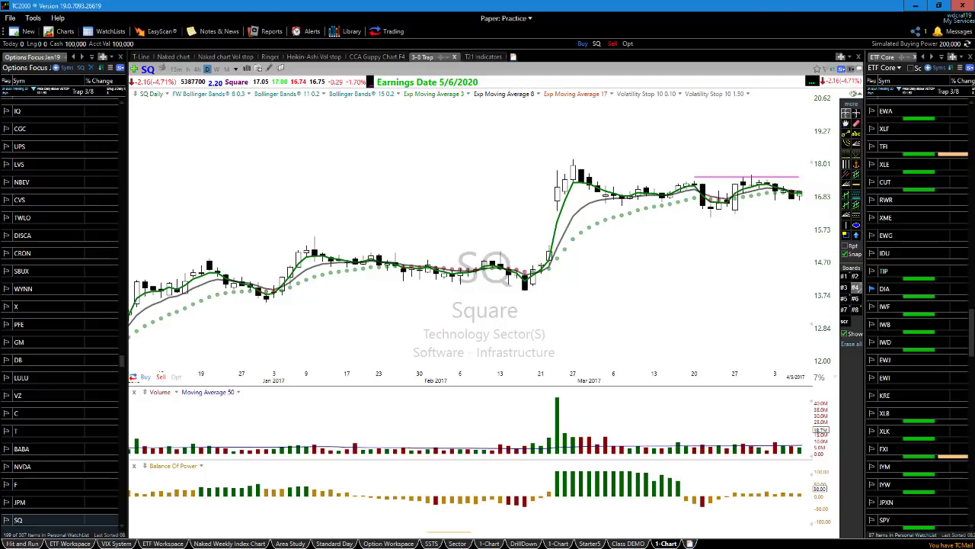
key("Right")
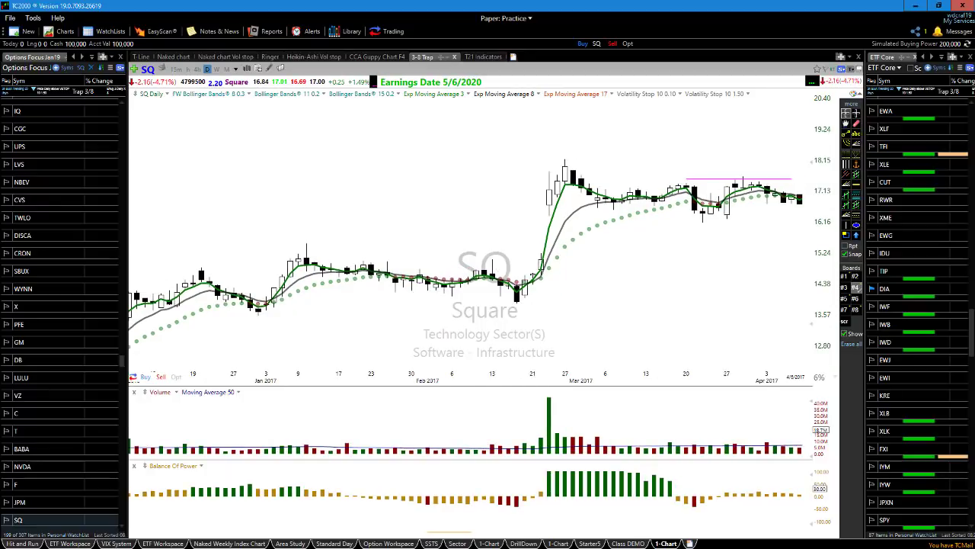
key("Right")
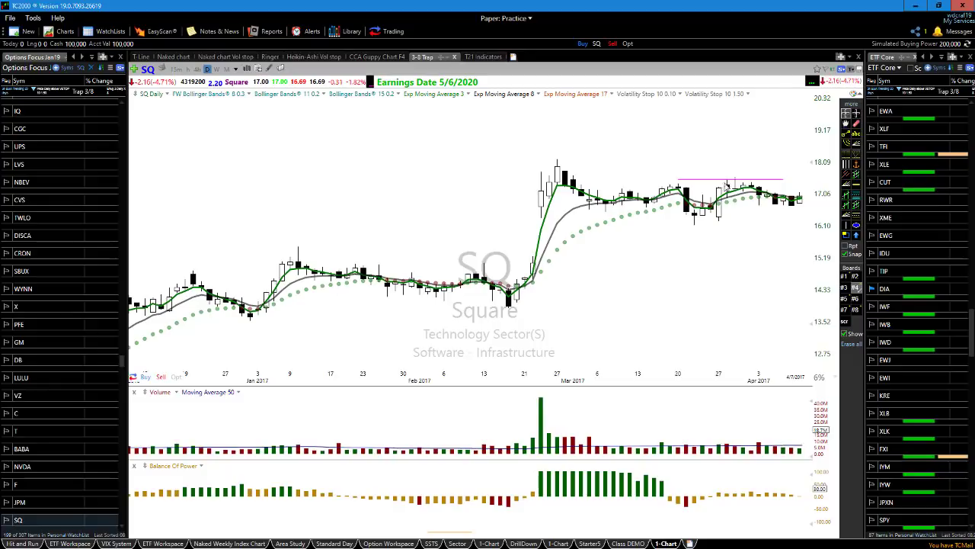
Move the magenta trend line well below the March prices, and briefly draw a rising arrow from the February low to the April lows.
left_click_drag(721, 180, 631, 317)
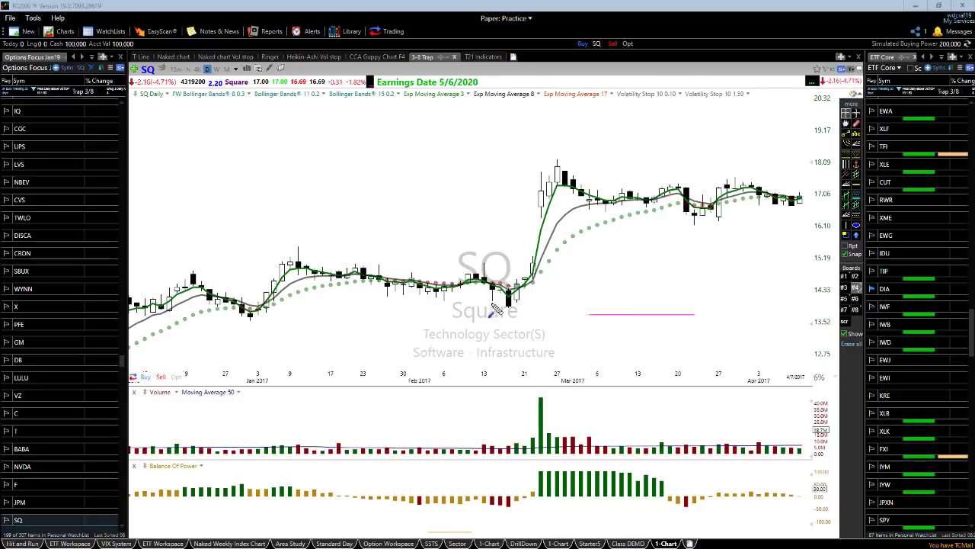
left_click_drag(496, 307, 836, 195)
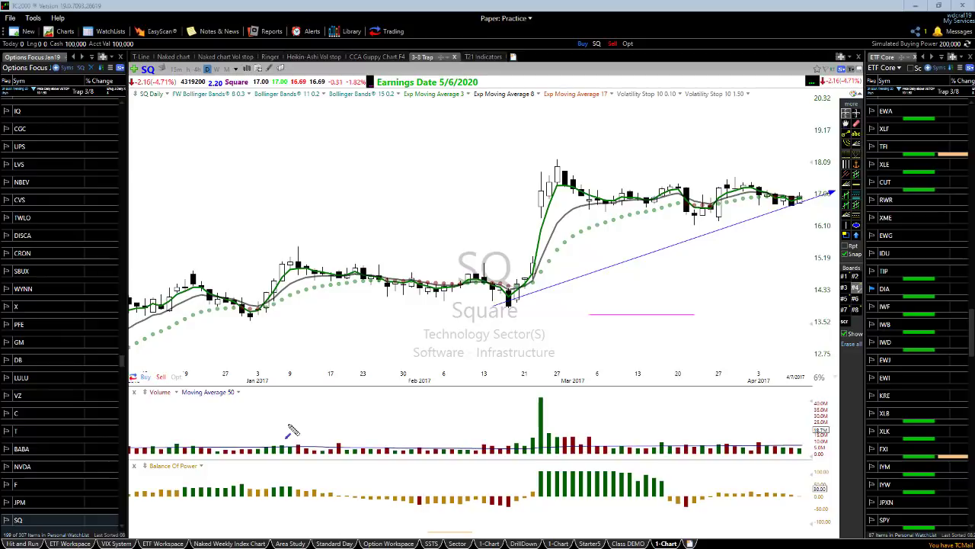
key("Delete")
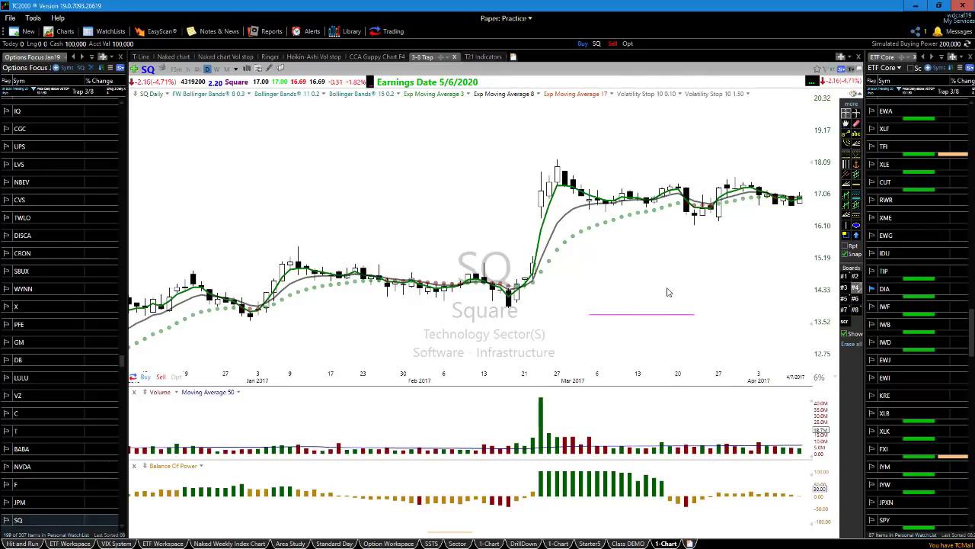
Advance the SQ chart two bars to 4/11/2017.
key("Right")
key("Right")
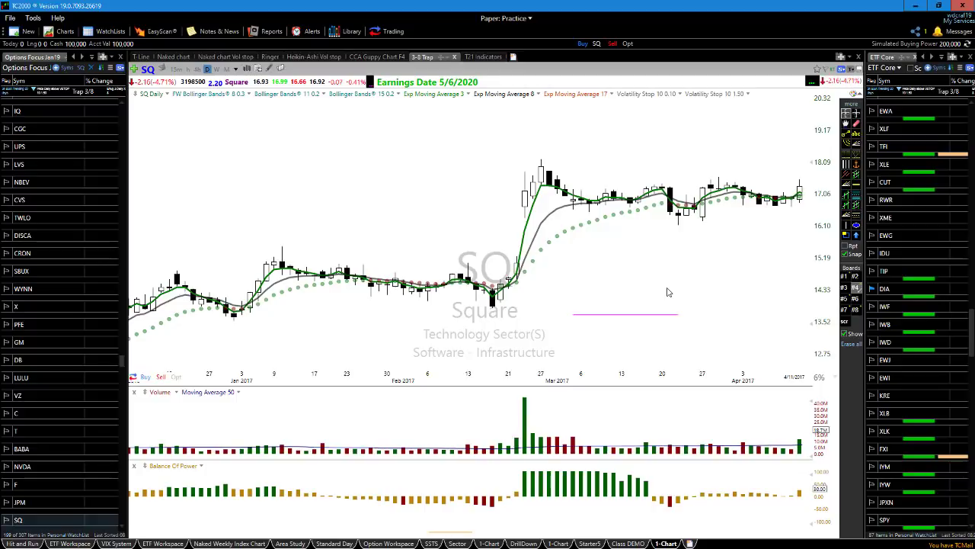
Advance the SQ chart bar by bar to 4/19/2017.
key("Right")
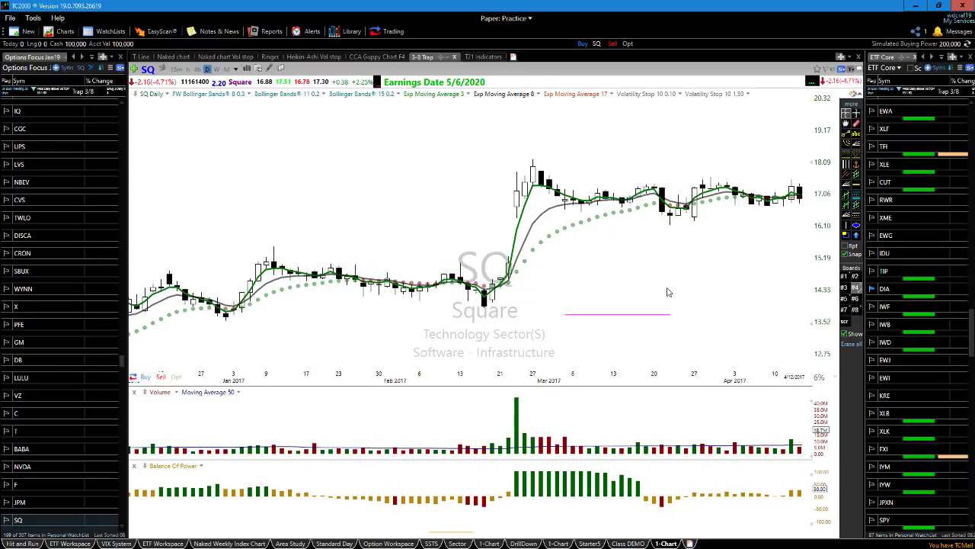
key("Right")
key("Right")
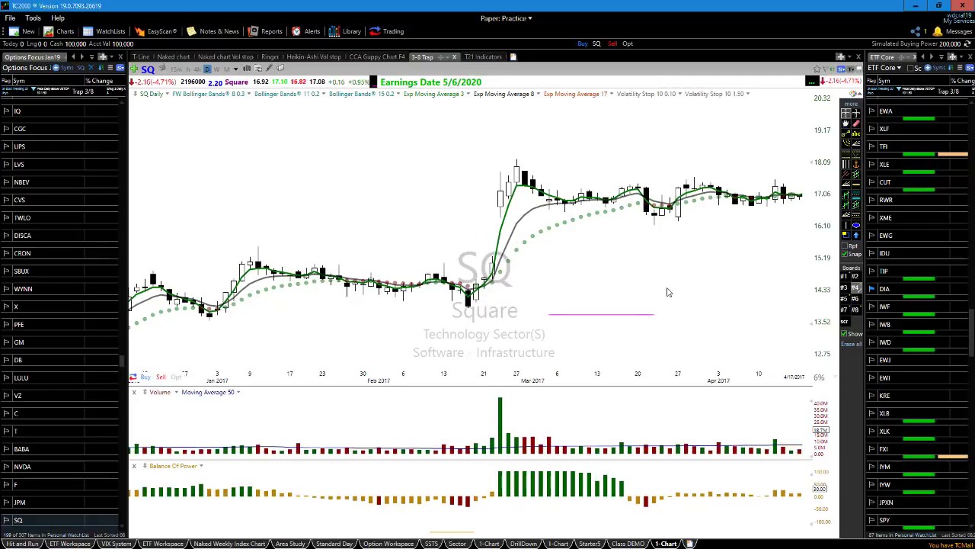
key("Right")
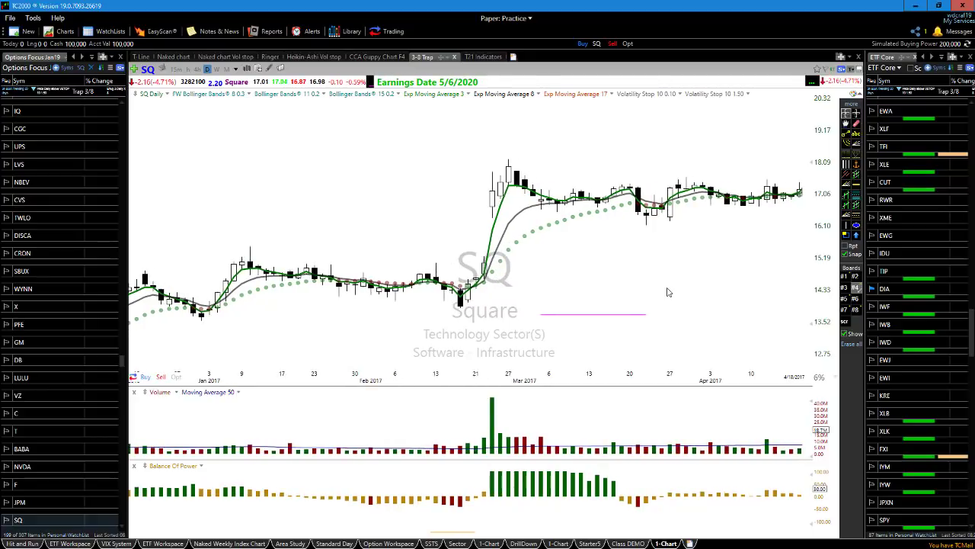
key("Right")
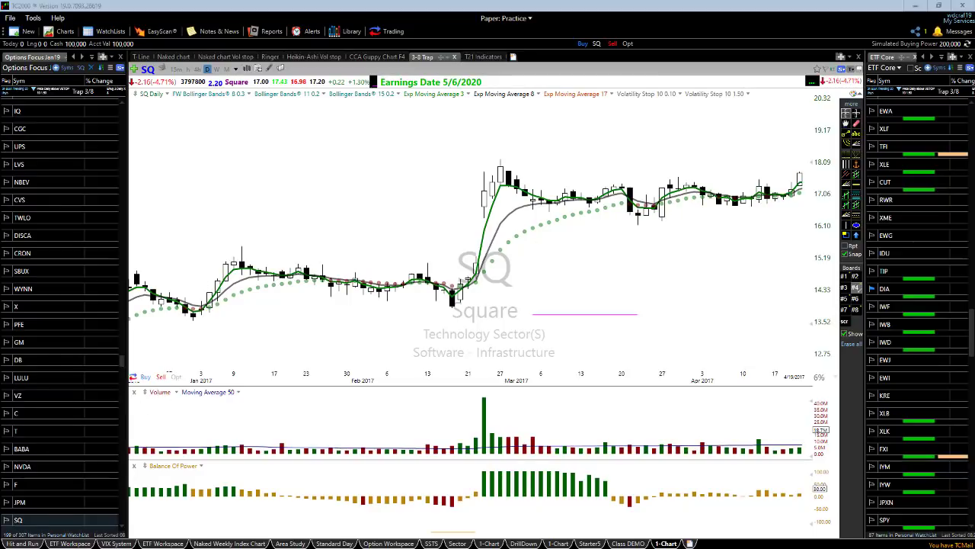
Briefly draw an arrow up the late-February rally and a nearly flat arrow along the highs into mid-April, then erase both.
left_click_drag(456, 298, 515, 169)
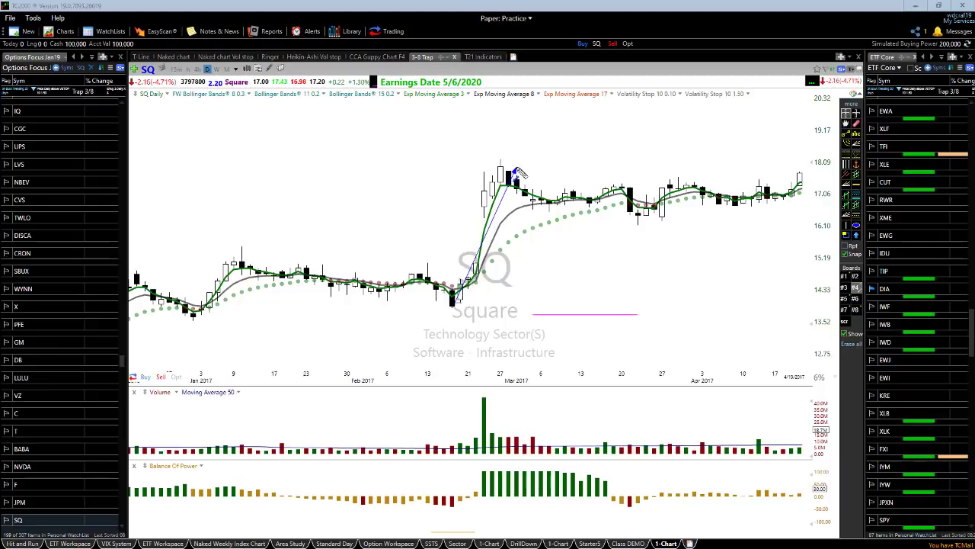
left_click_drag(454, 166, 827, 178)
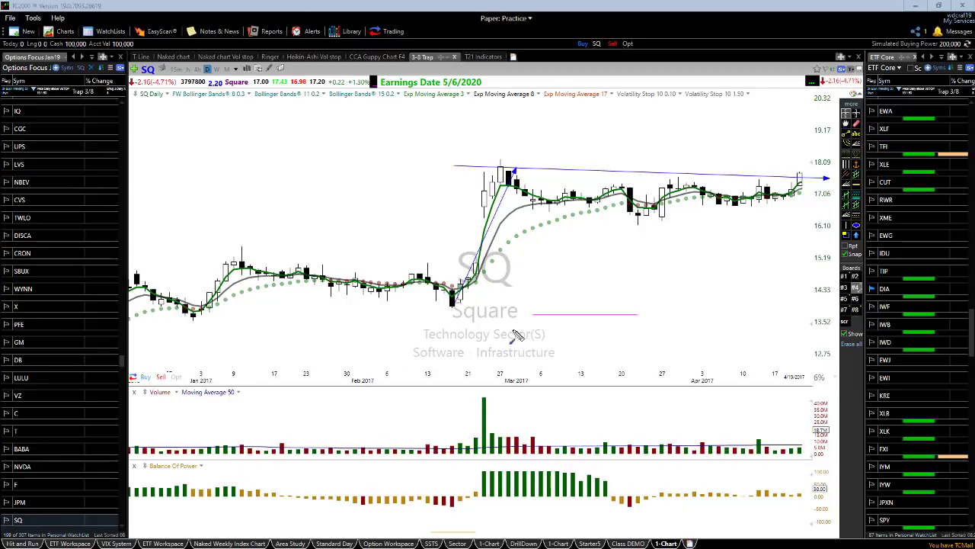
key("Delete")
On the full 2016–2017 view, briefly draw a rising arrow under the lows from mid-2016 and a horizontal arrow along the spring 2016 highs.
scroll(532, 313, "down", 2)
scroll(532, 313, "down", 3)
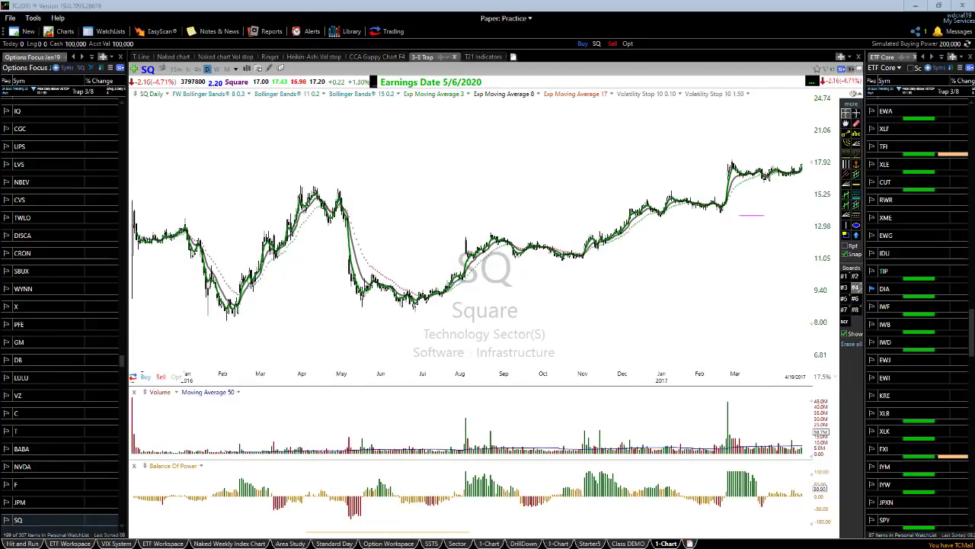
mouse_move(404, 311)
left_mouse_down()
mouse_move(767, 224)
mouse_move(838, 172)
left_mouse_up()
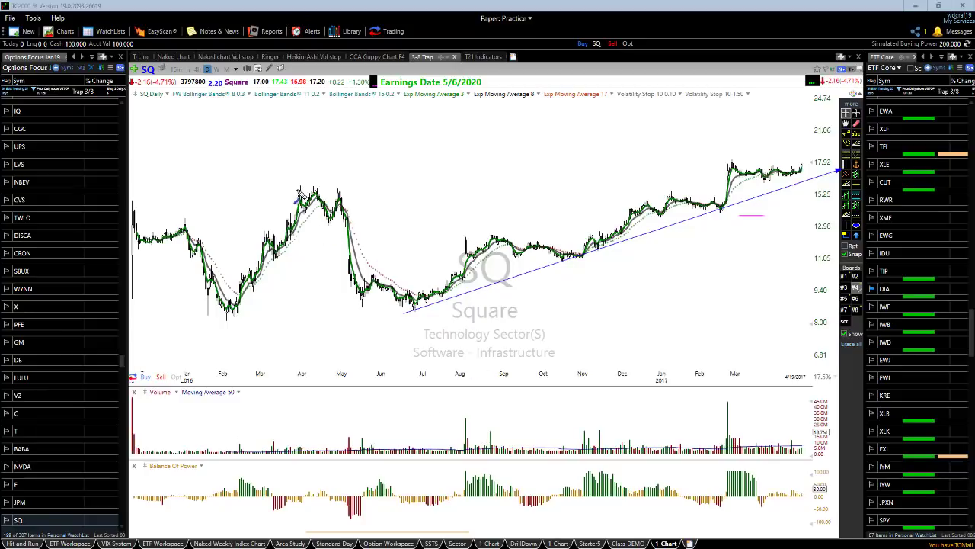
mouse_move(301, 191)
left_mouse_down()
mouse_move(784, 215)
mouse_move(838, 189)
mouse_move(831, 193)
left_mouse_up()
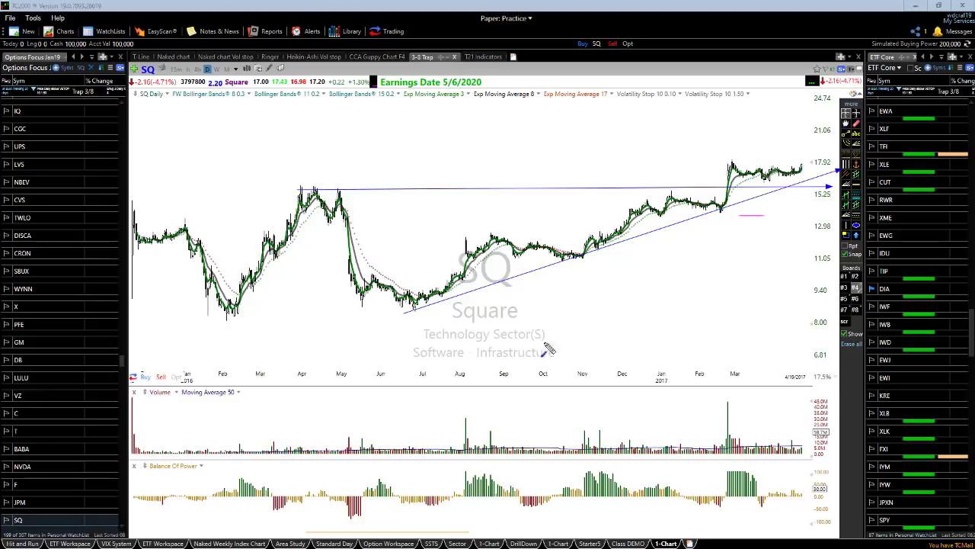
key("Delete")
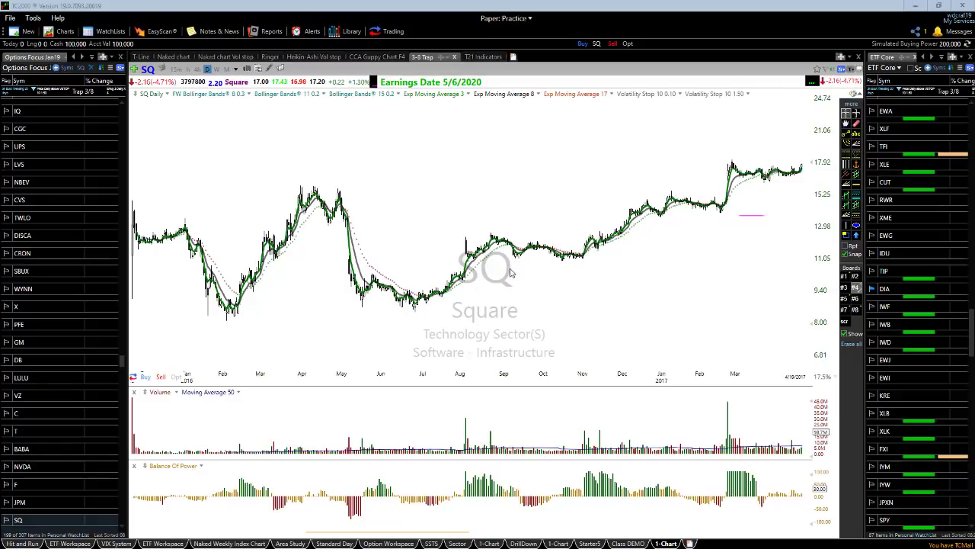
Return to the close-up of early 2017 and advance the SQ chart bar by bar to 4/28/2017.
scroll(510, 274, "up", 3)
scroll(511, 274, "up", 2)
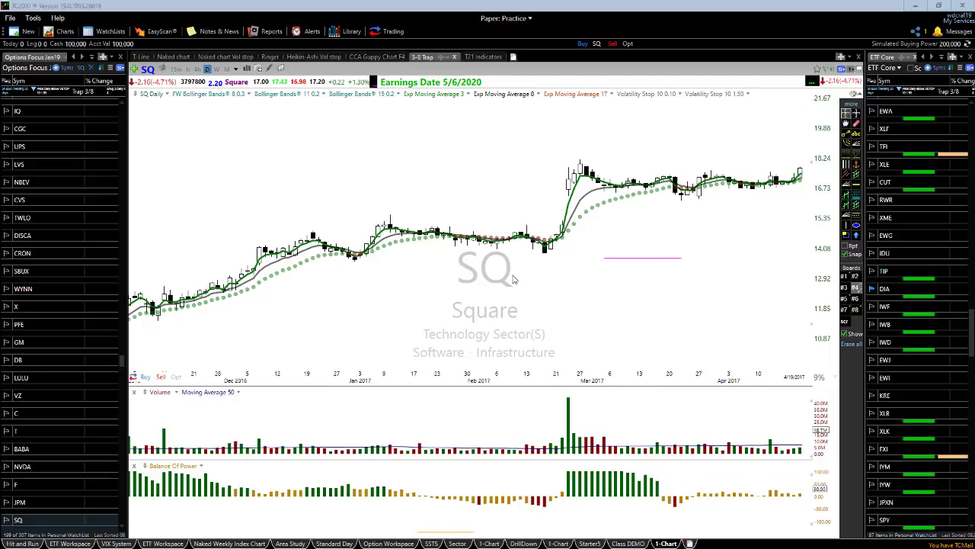
scroll(513, 280, "up", 2)
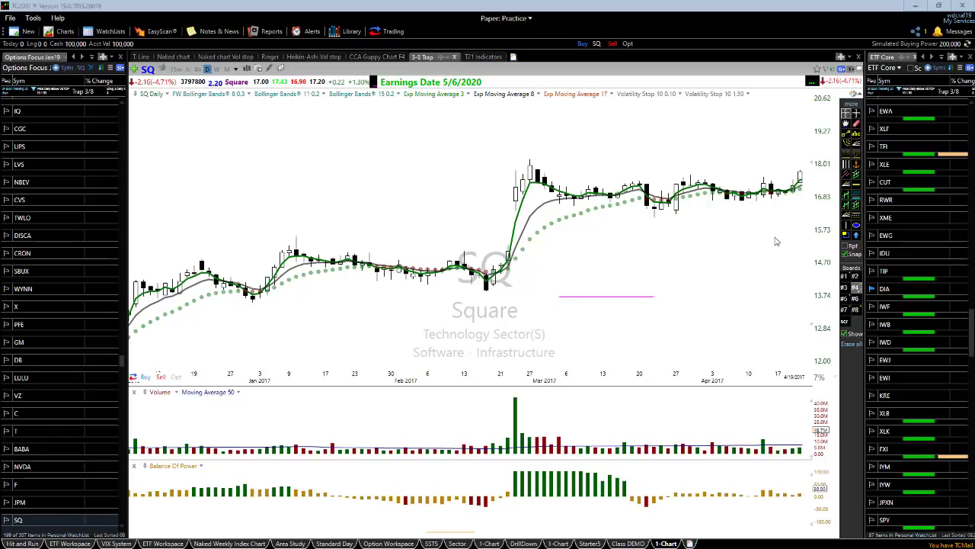
scroll(769, 240, "down", 3)
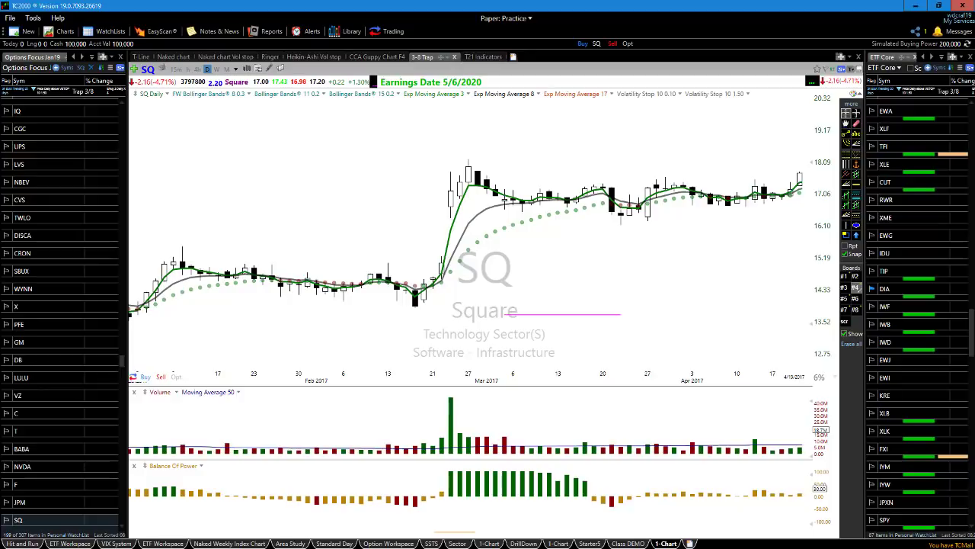
key("Right")
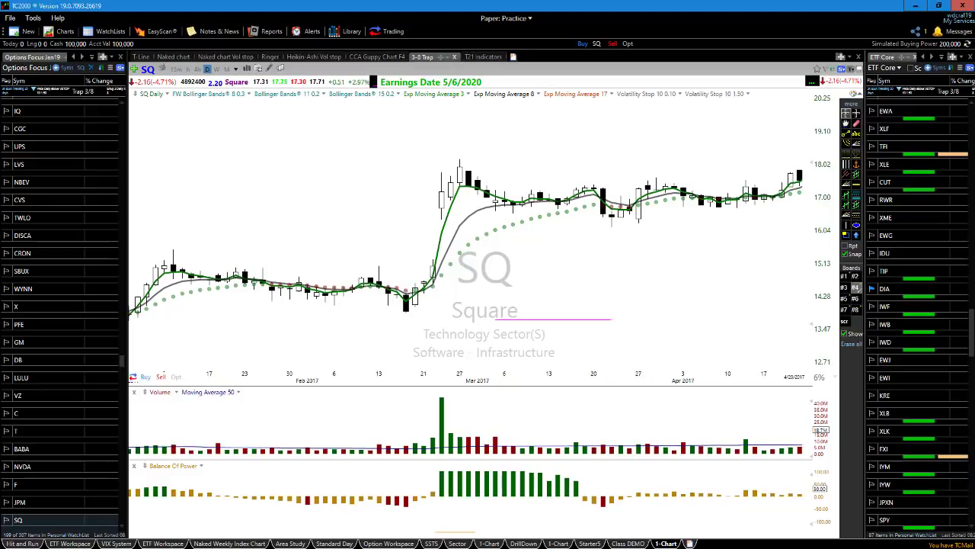
key("Right")
key("Right")
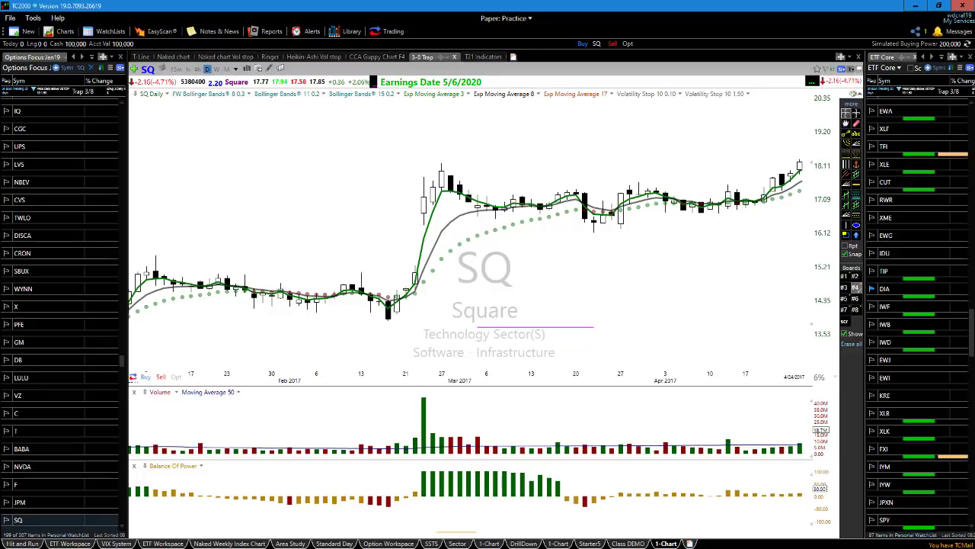
key("Right")
key("Right")
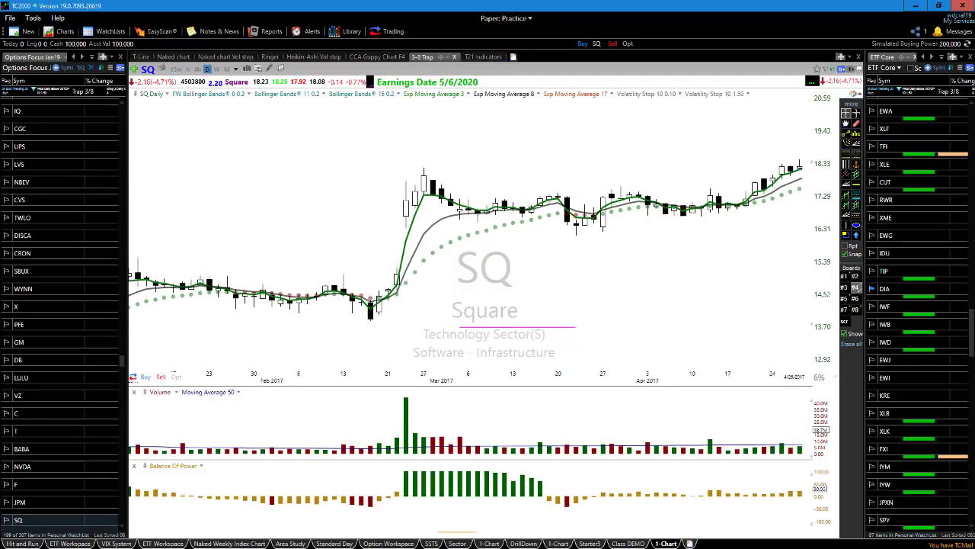
key("Right")
key("Right")
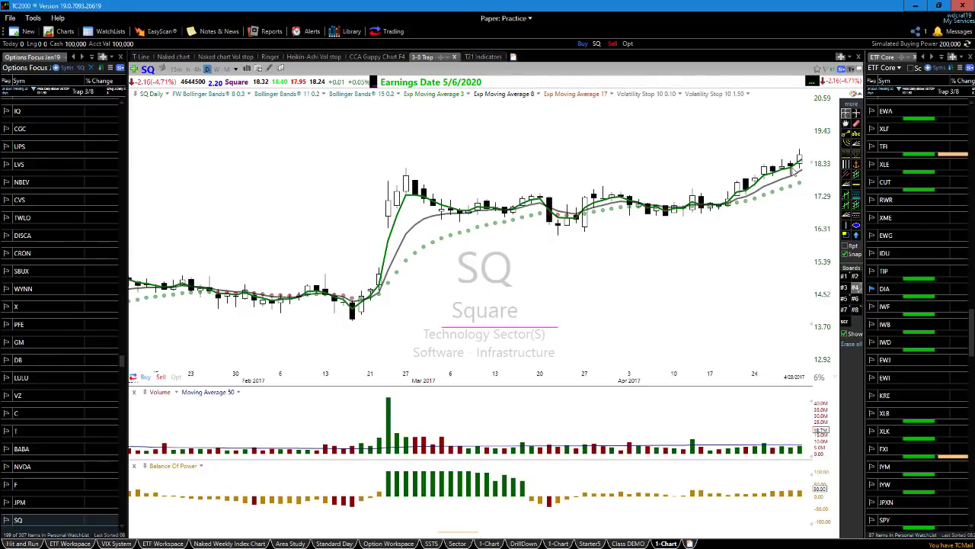
Advance the SQ chart bar by bar to 5/9/2017.
left_click_drag(696, 172, 701, 168)
left_click_drag(583, 159, 585, 166)
key("Right")
key("Right")
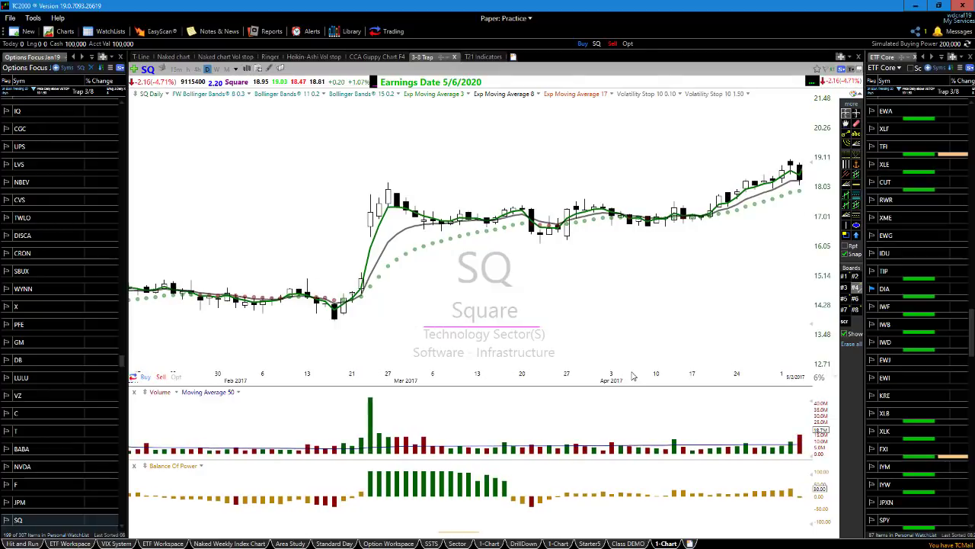
key("Right")
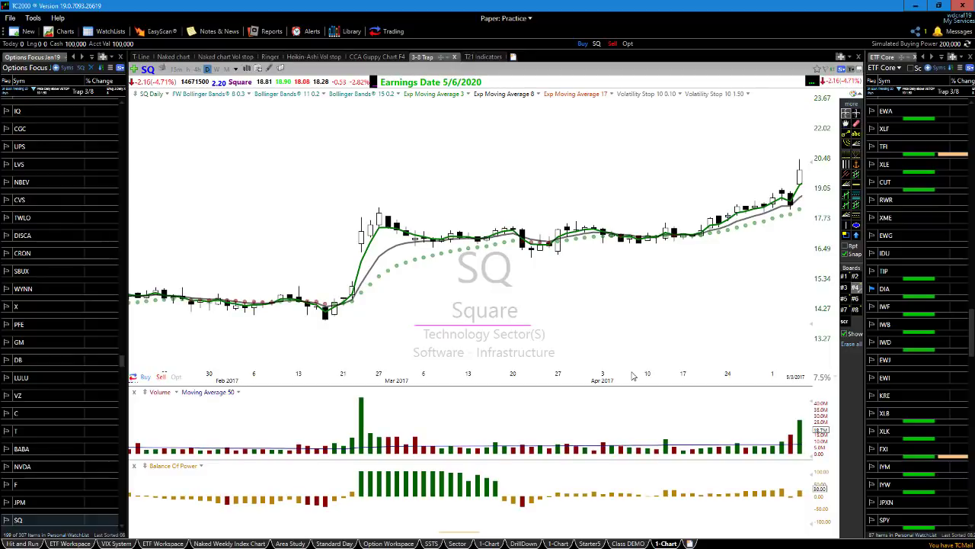
key("Right")
key("Right")
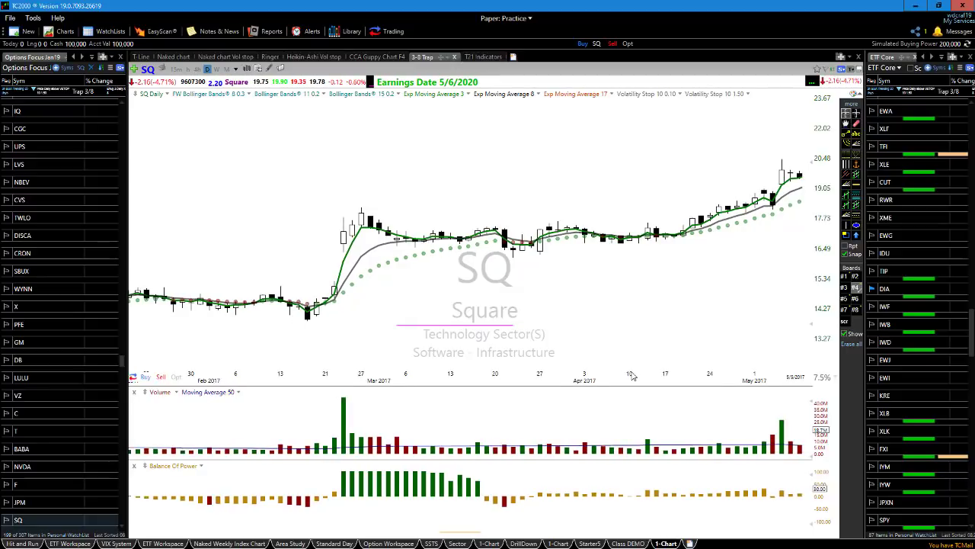
key("Right")
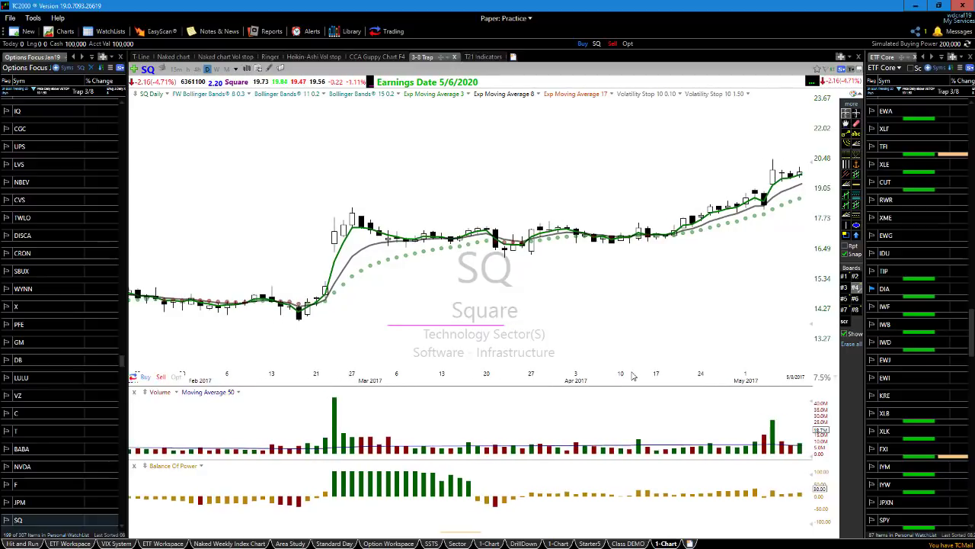
key("Right")
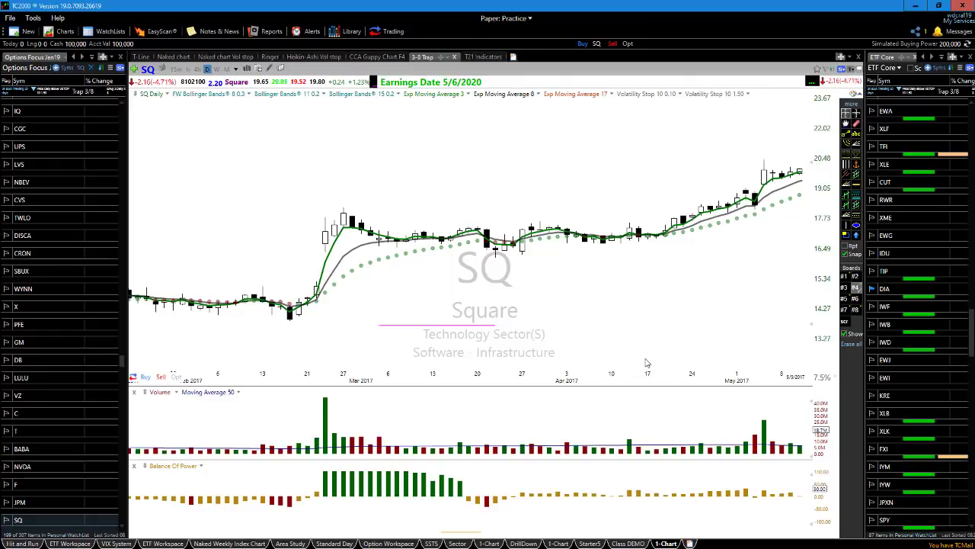
Move the magenta trend line onto SQ's early-May highs and advance the chart to 5/12/2017.
left_click_drag(475, 212, 478, 214)
left_click_drag(439, 330, 778, 169)
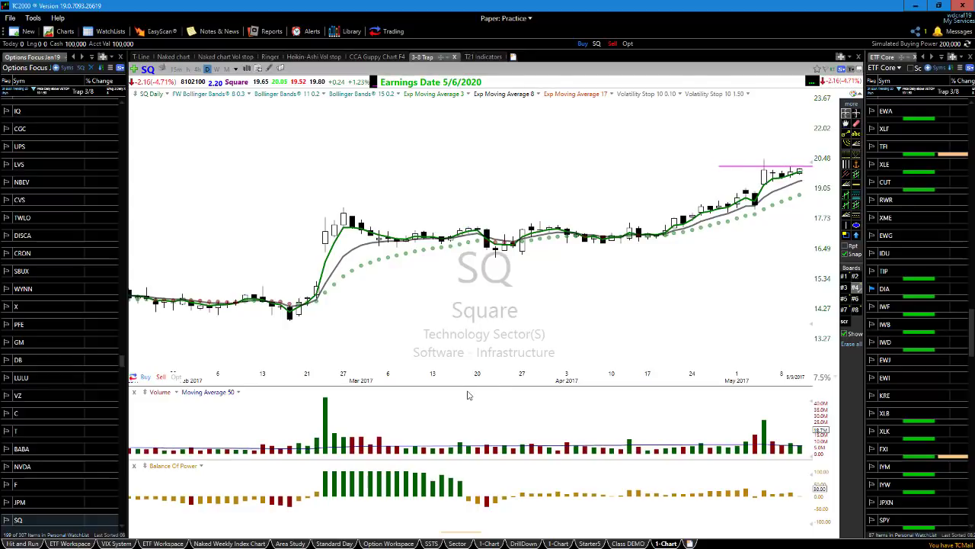
key("Right")
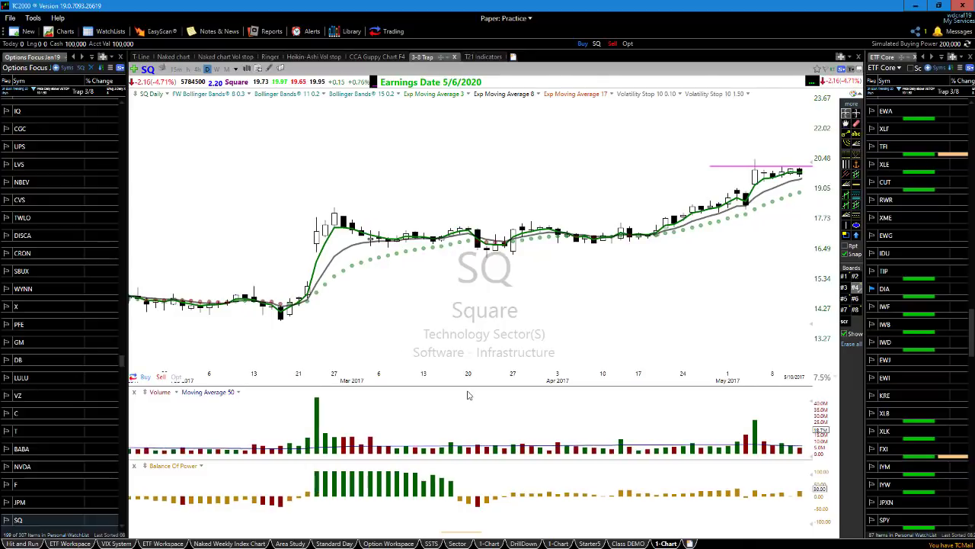
key("Right")
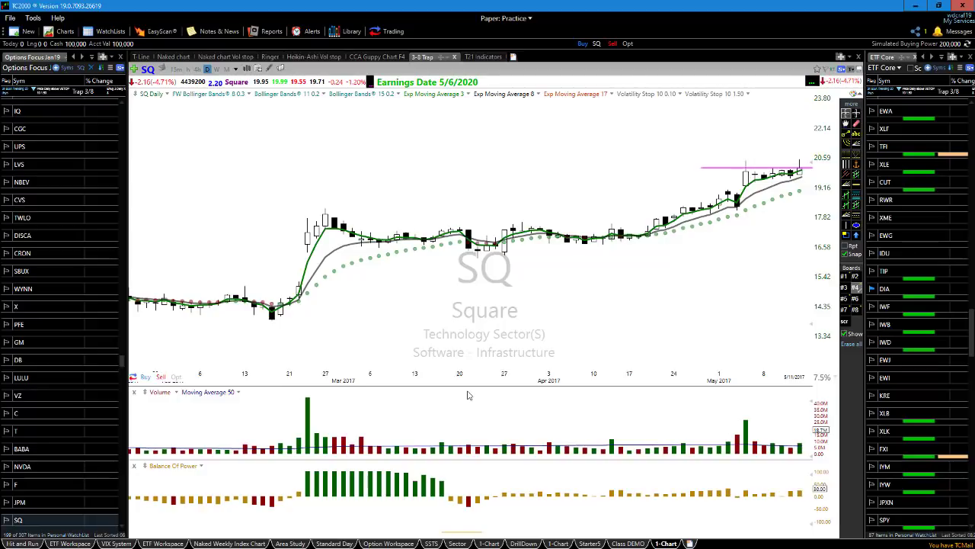
key("Right")
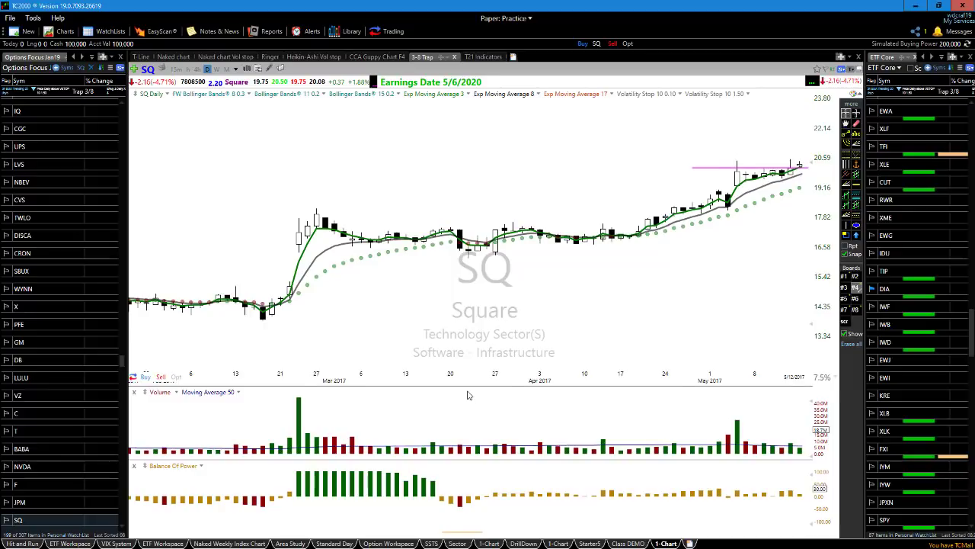
Advance the SQ chart bar by bar to 5/19/2017.
key("Right")
key("Right")
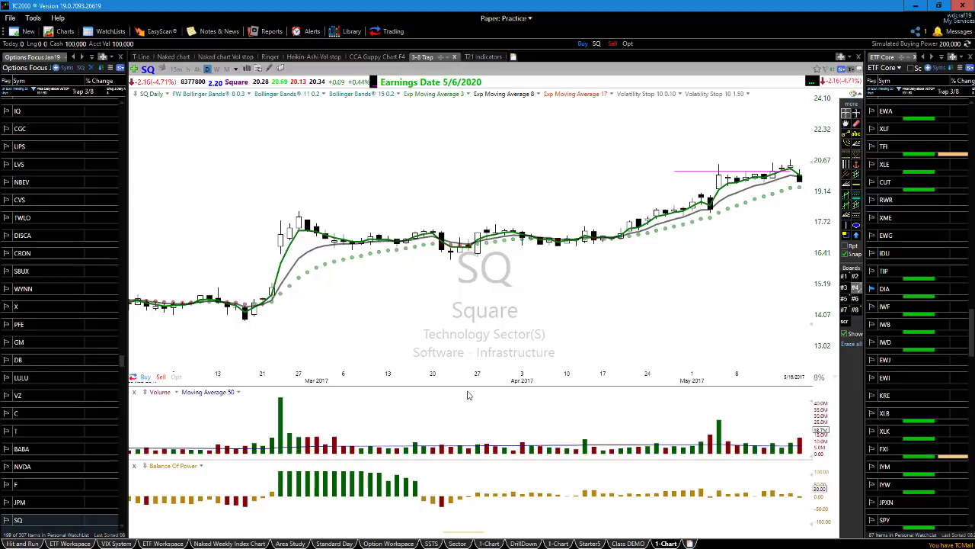
key("Right")
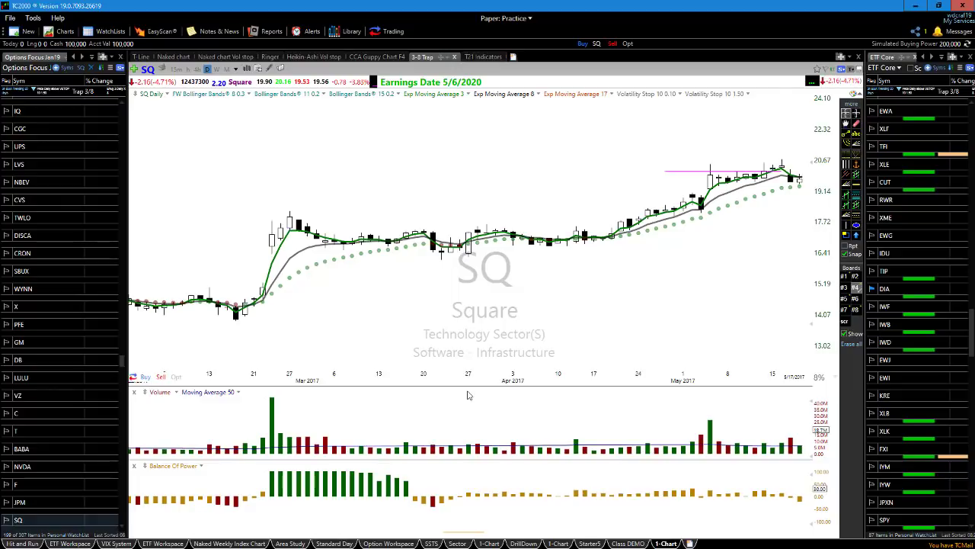
key("Right")
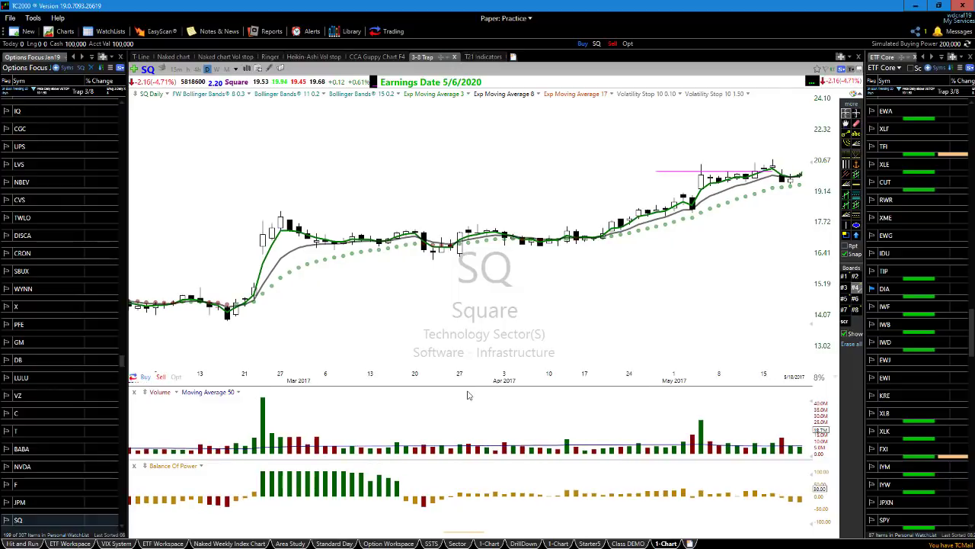
key("Right")
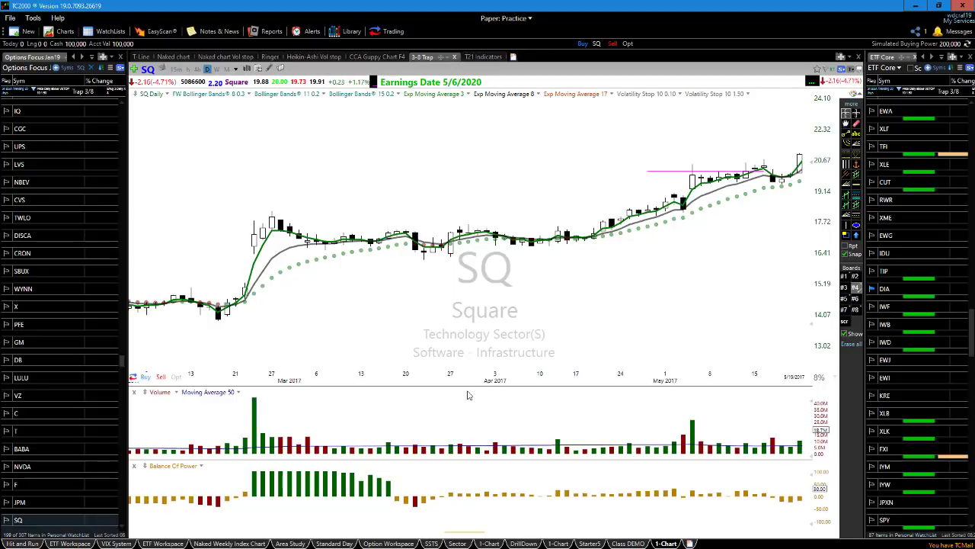
Inspect the price and indicator values of SQ's 5/2/2017 candle.
left_click(669, 191)
left_click_drag(671, 191, 675, 188)
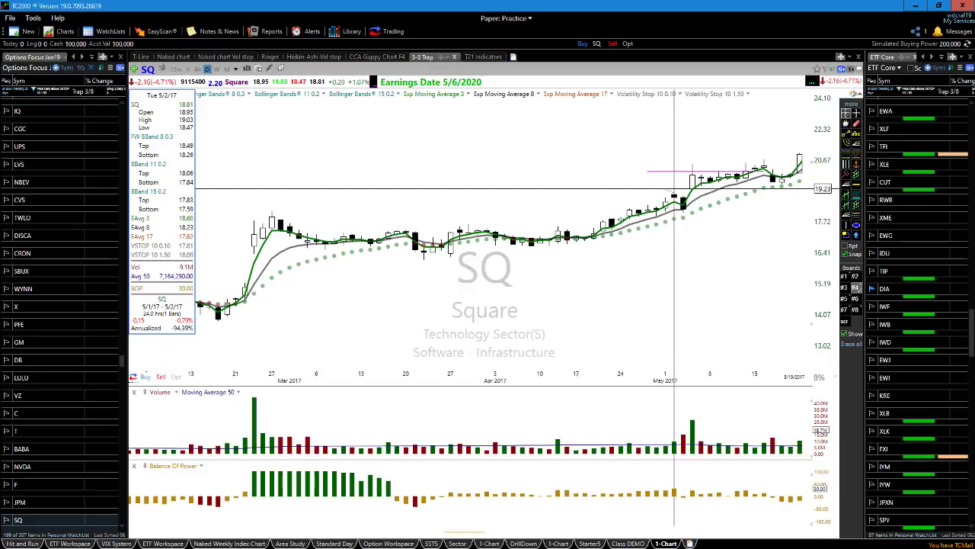
left_click_drag(674, 188, 675, 210)
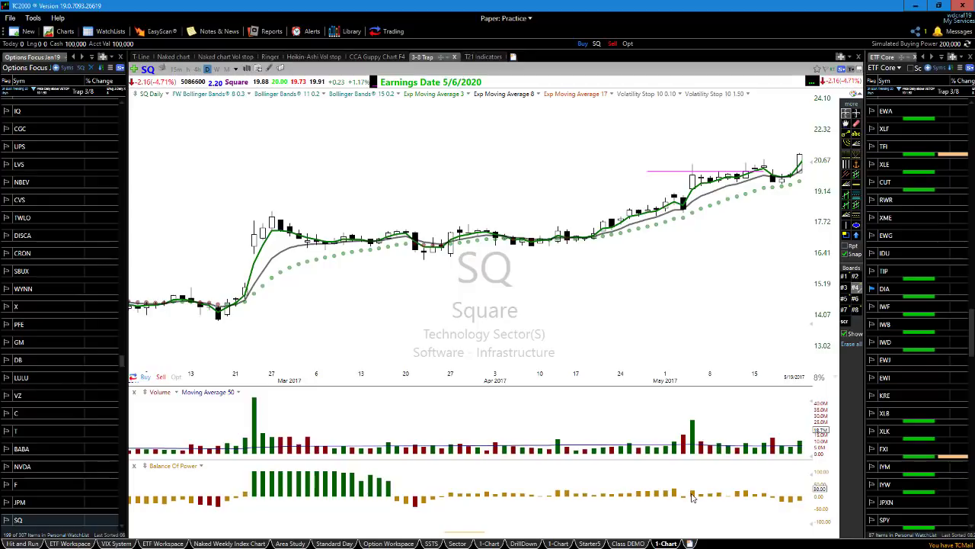
Advance the SQ chart three bars to 5/24/2017.
key("Right")
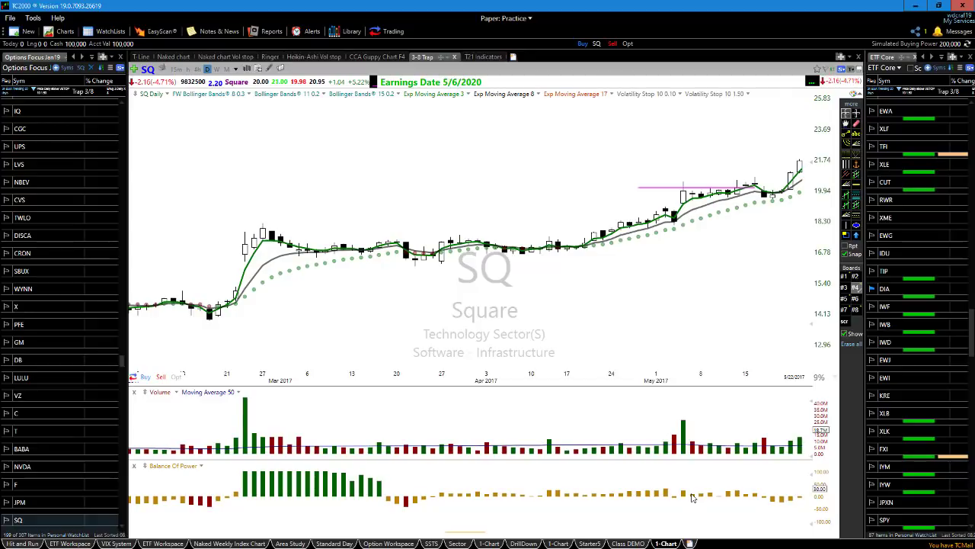
key("Right")
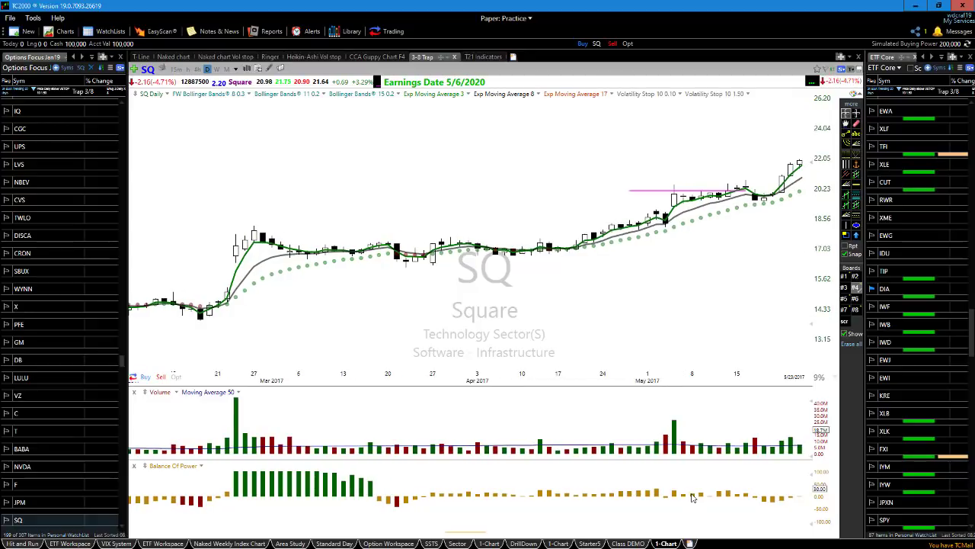
key("Right")
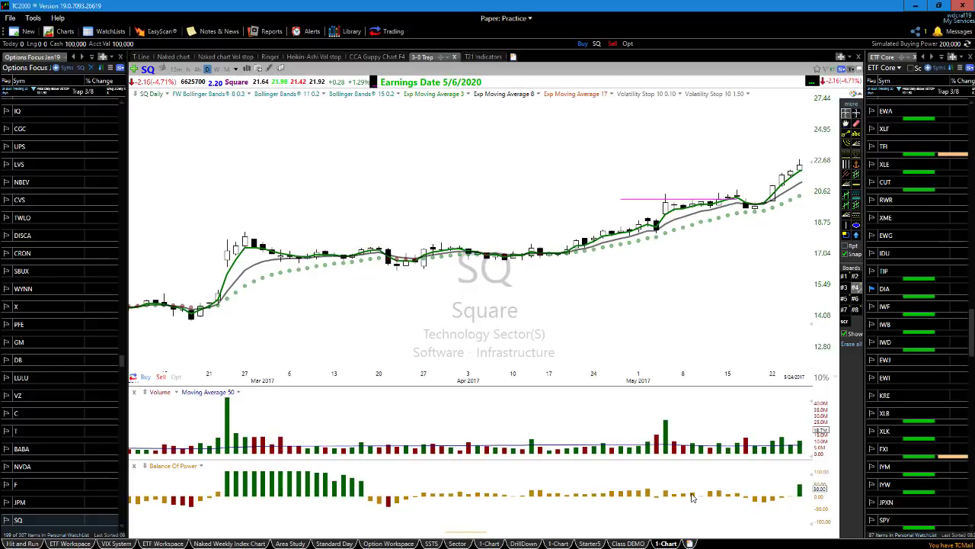
Advance the SQ chart bar by bar to 6/8/2017.
key("Right")
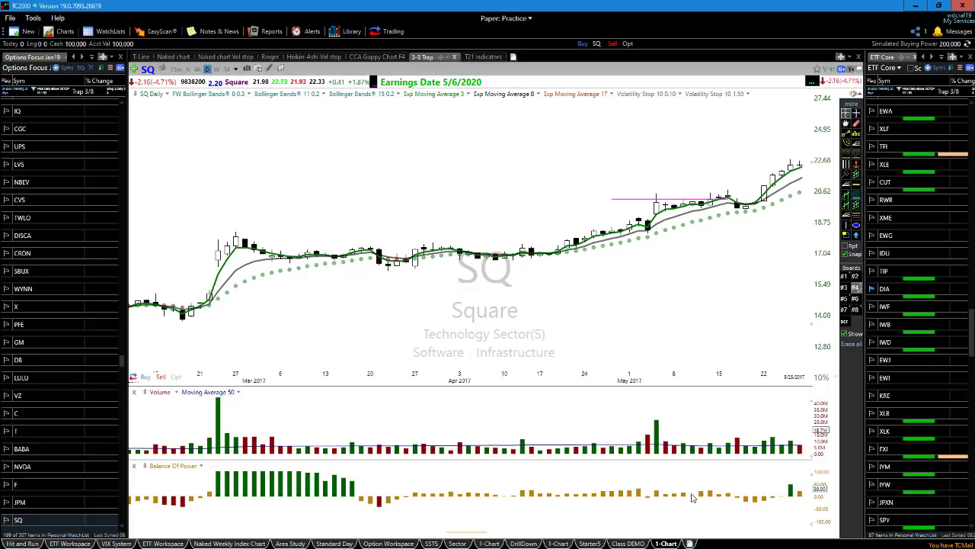
key("Right")
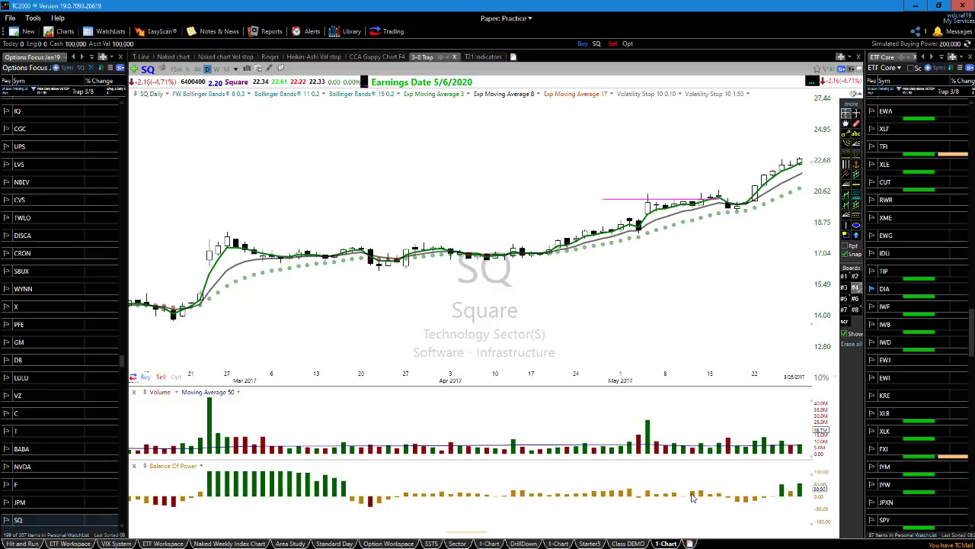
key("Right")
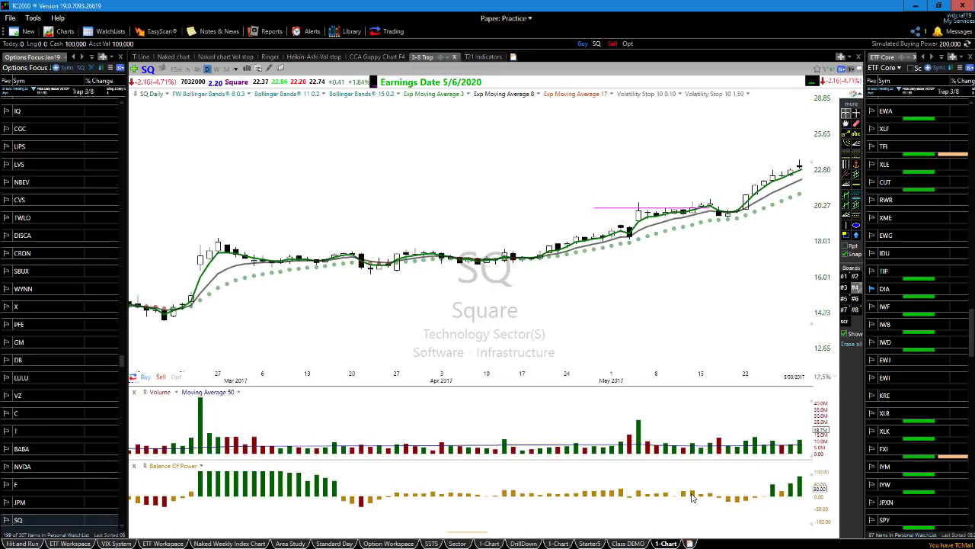
key("Right")
key("Right")
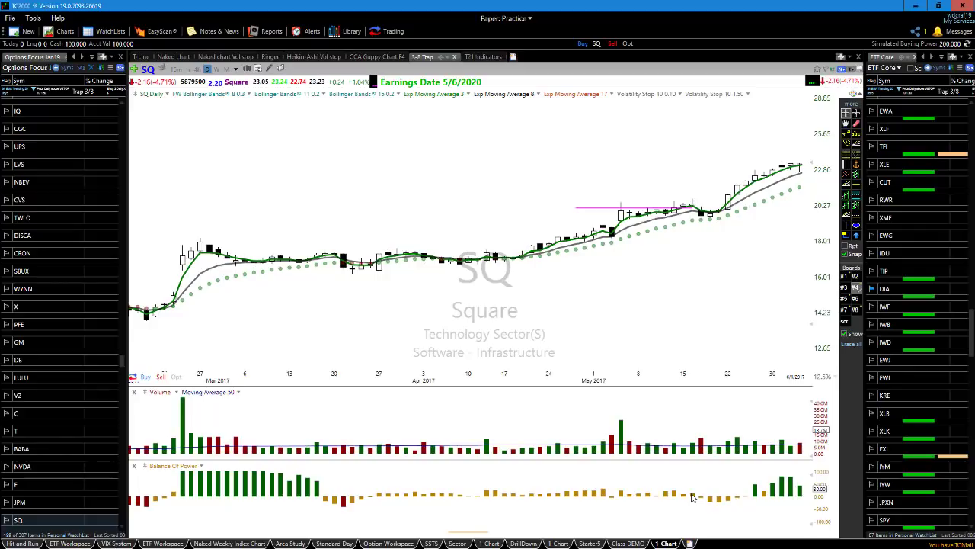
key("Right")
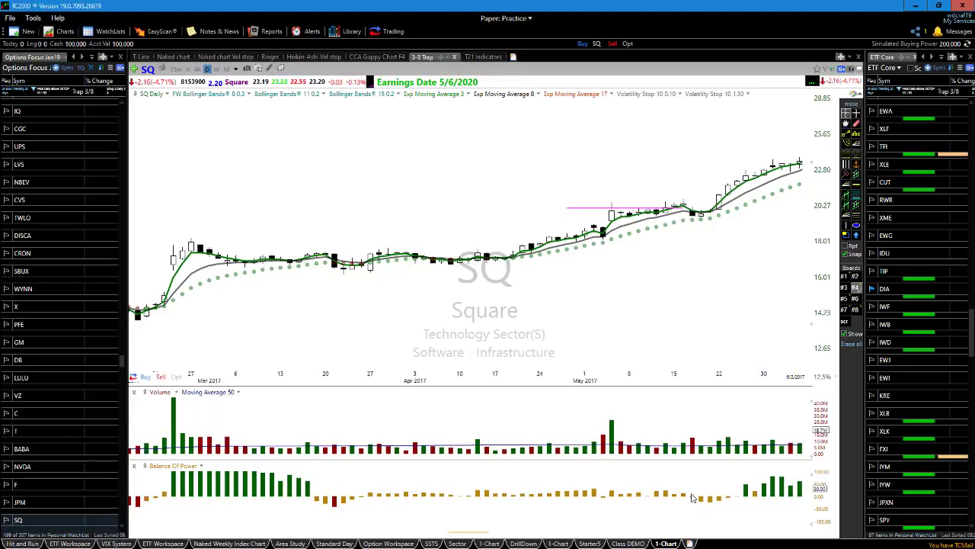
key("Right")
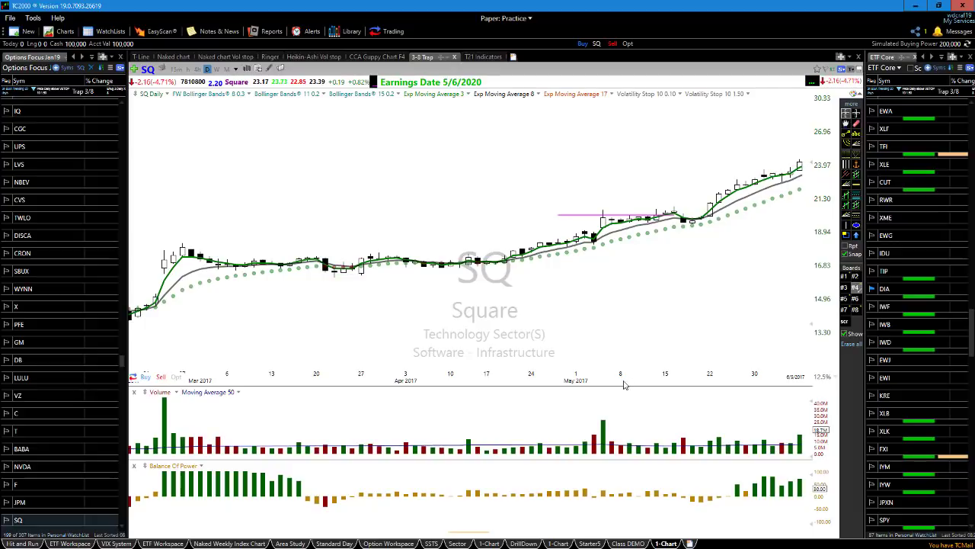
key("Right")
key("Right")
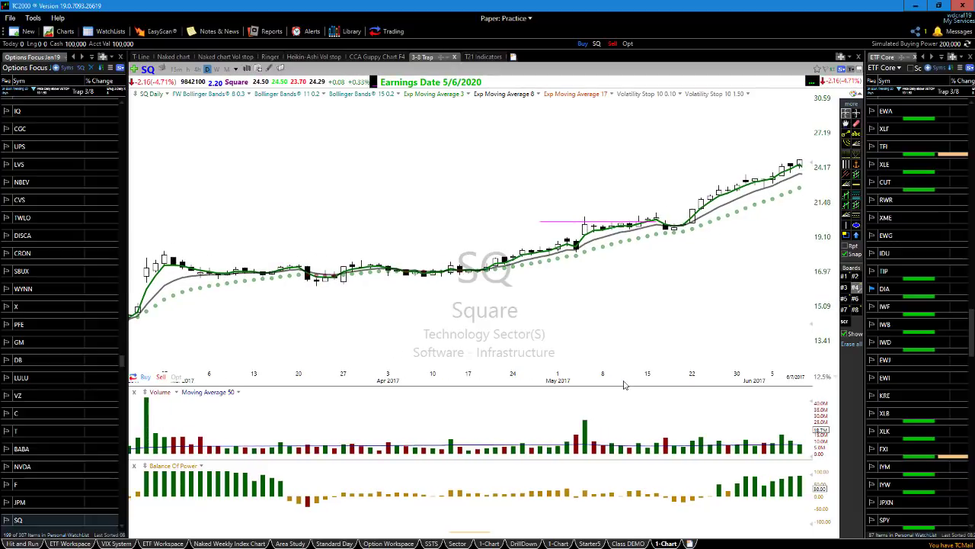
key("Right")
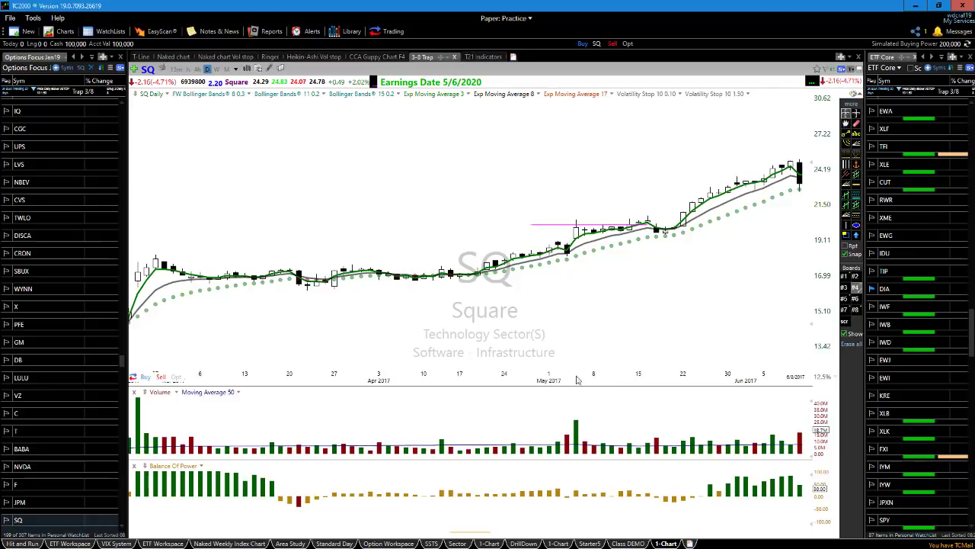
Advance the SQ chart four more bars to 6/14/2017.
scroll(653, 320, "up", 4)
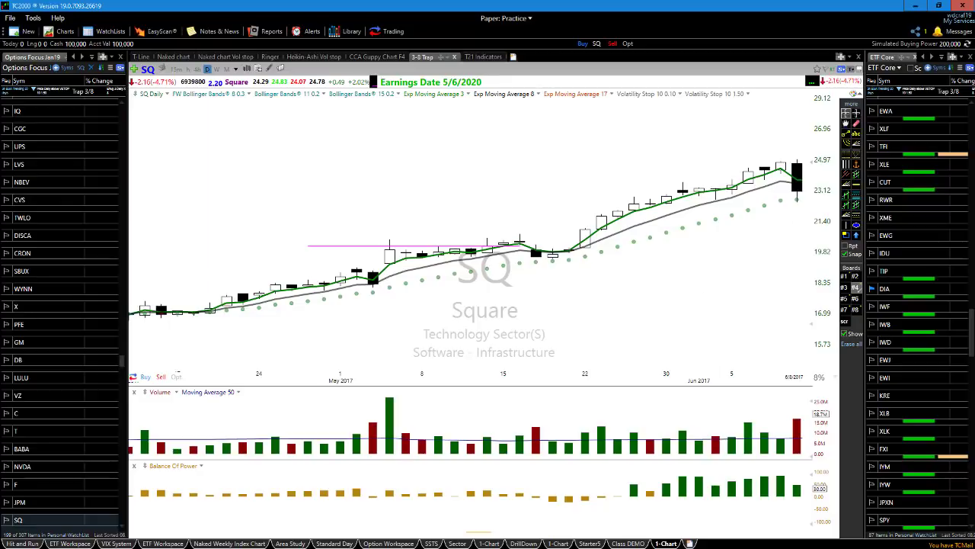
key("Right")
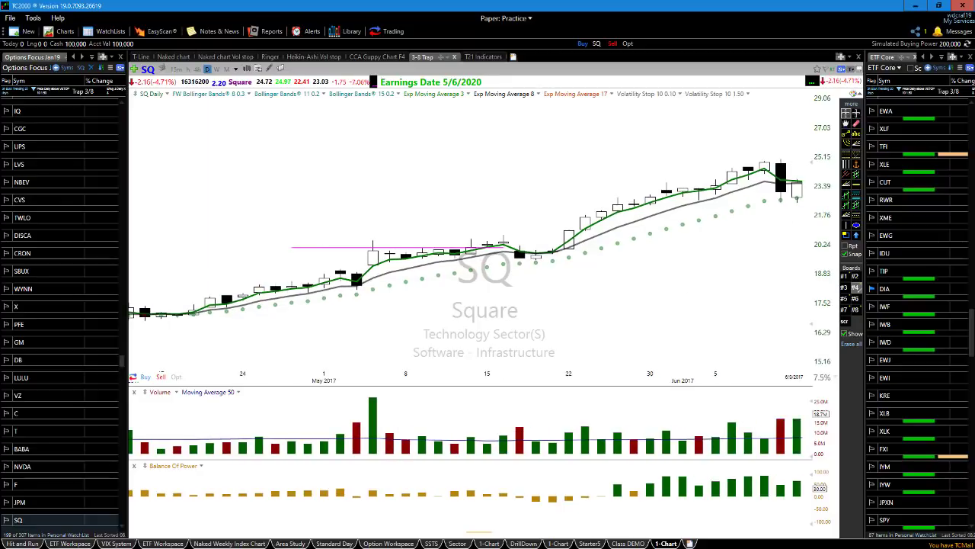
key("Right")
key("Right")
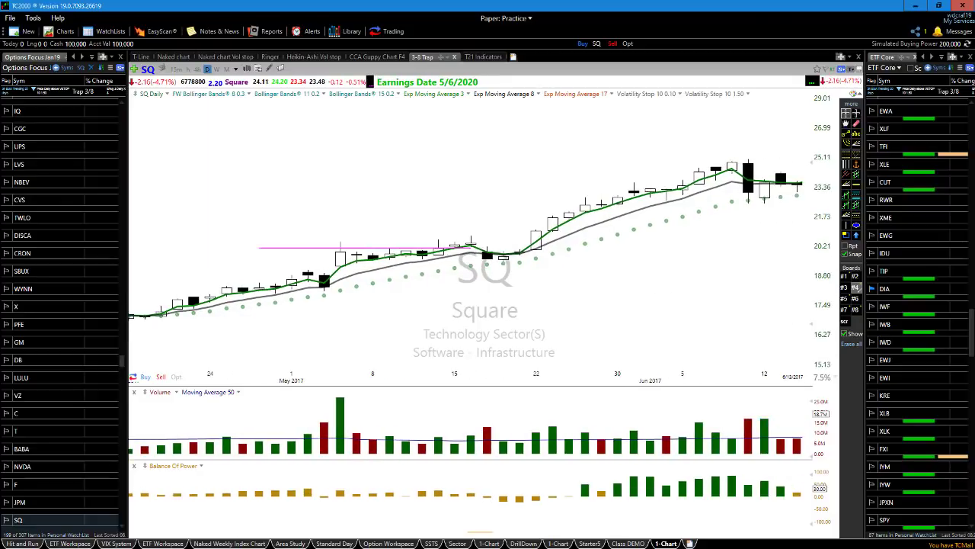
key("Right")
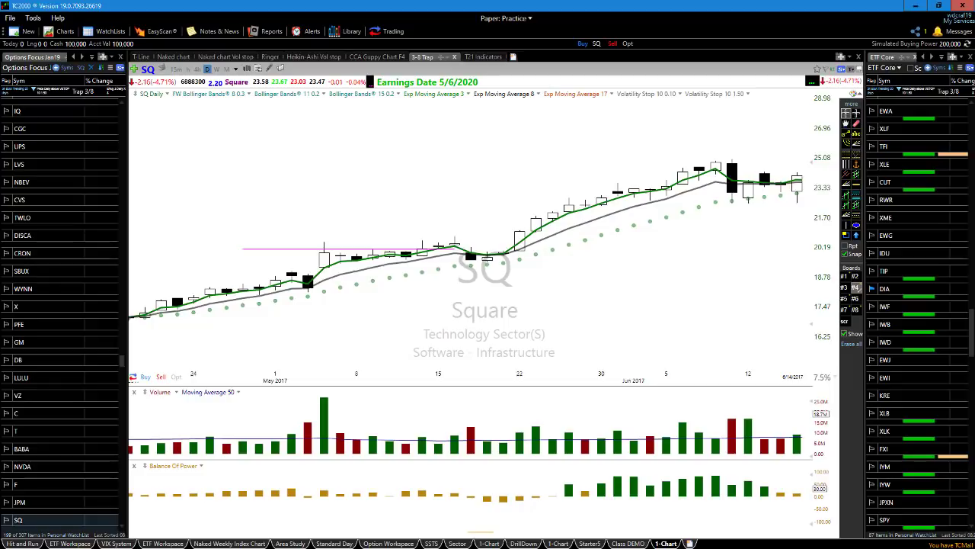
Draw a rising blue arrow line along SQ's lows from mid-April to mid-June 2017, and delete it.
key("Down")
key("Down")
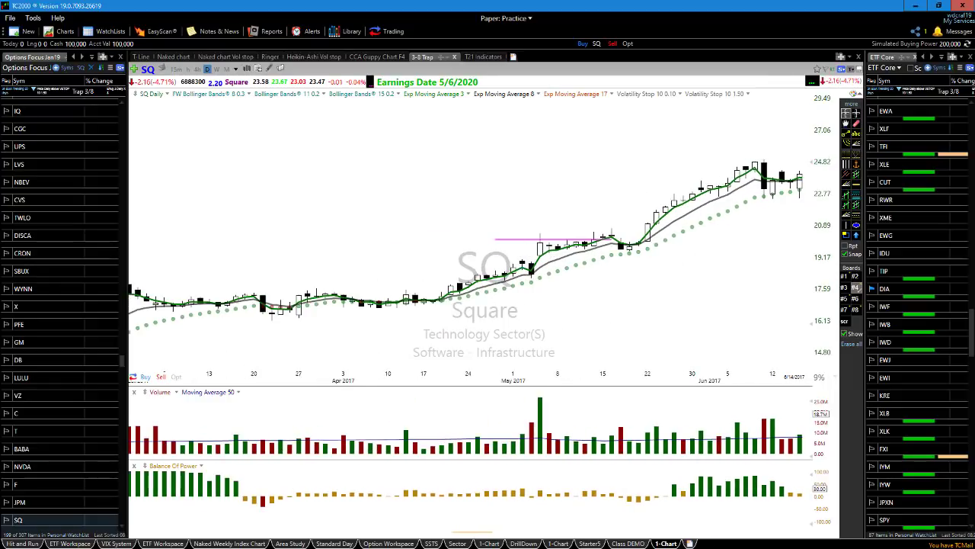
mouse_move(415, 313)
left_mouse_down()
mouse_move(649, 263)
mouse_move(833, 187)
left_mouse_up()
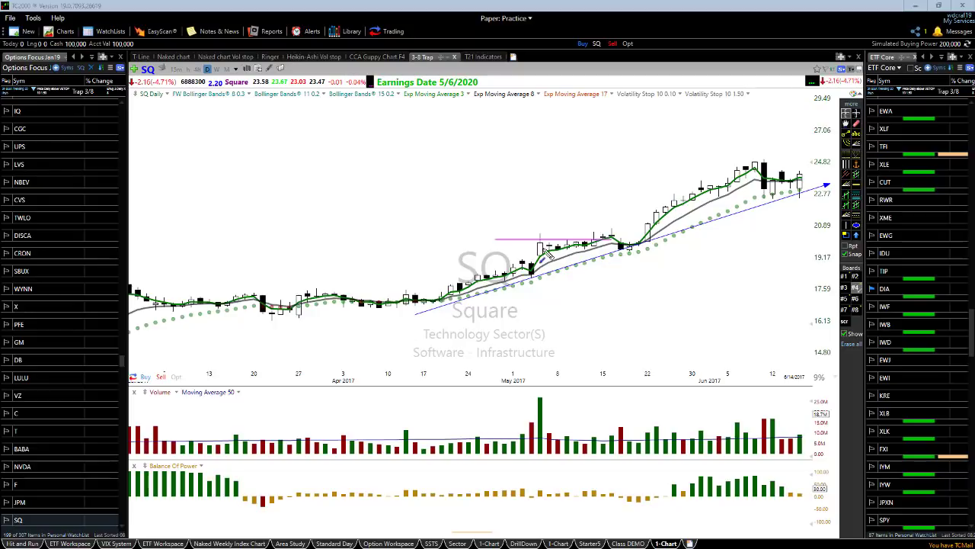
left_click(528, 276)
key("Delete")
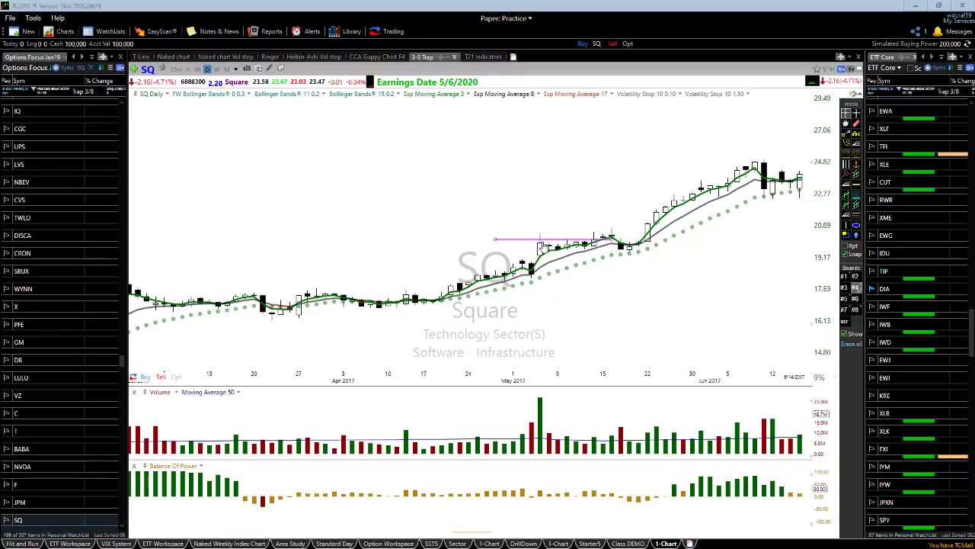
Move the magenta trend line onto SQ's mid-June highs and sketch a temporary support line beneath the June lows.
left_click_drag(547, 241, 772, 172)
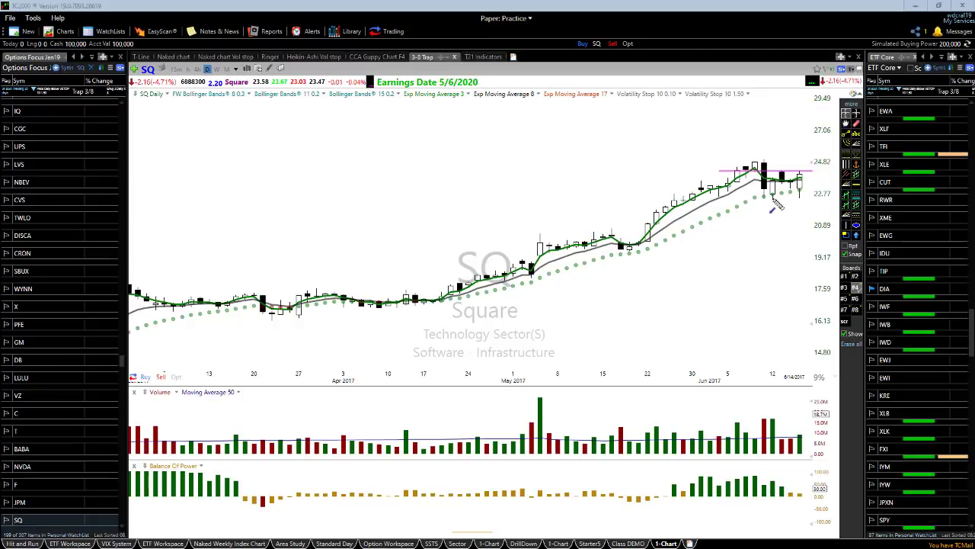
left_click_drag(762, 198, 819, 197)
key("Escape")
Advance the SQ chart bar by bar to 6/26/2017, keeping the SQ symbol displayed.
key("Right")
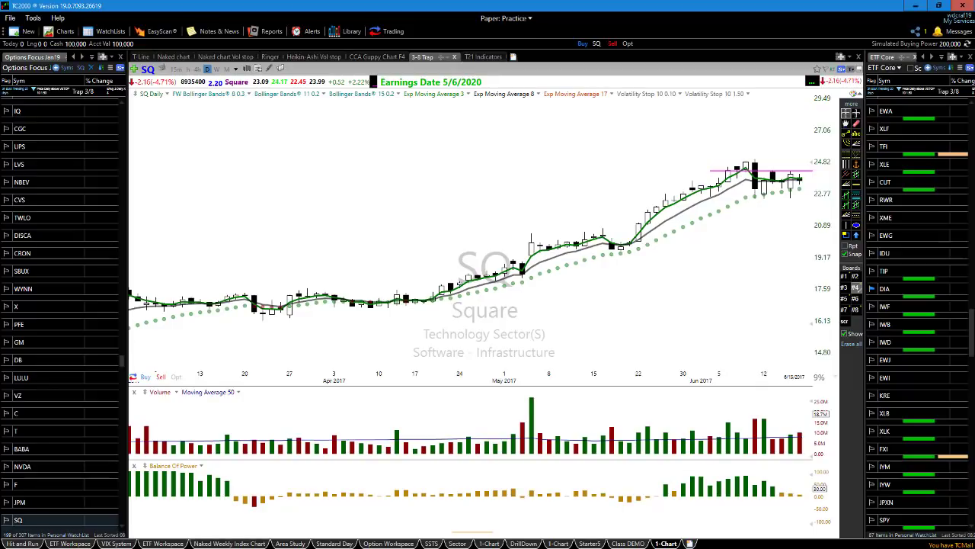
key("Right")
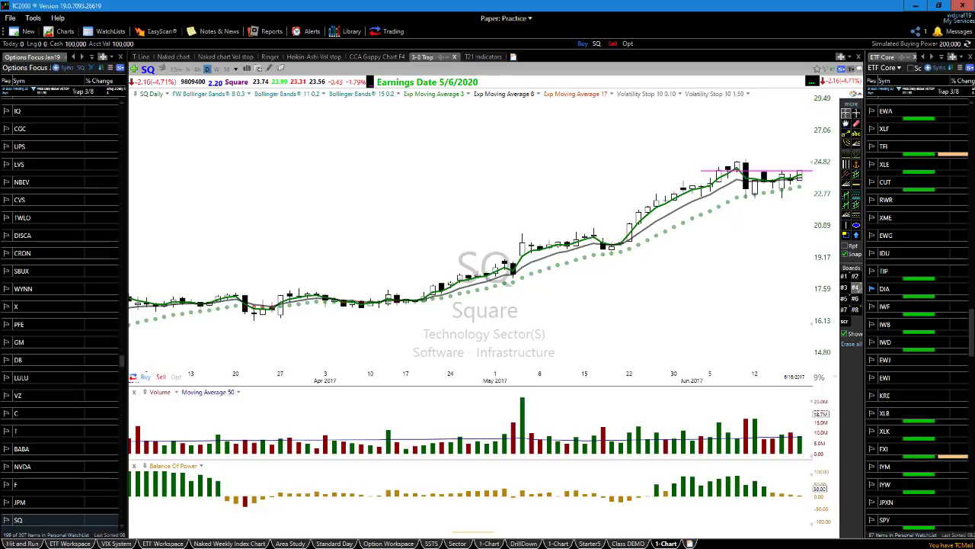
key("Right")
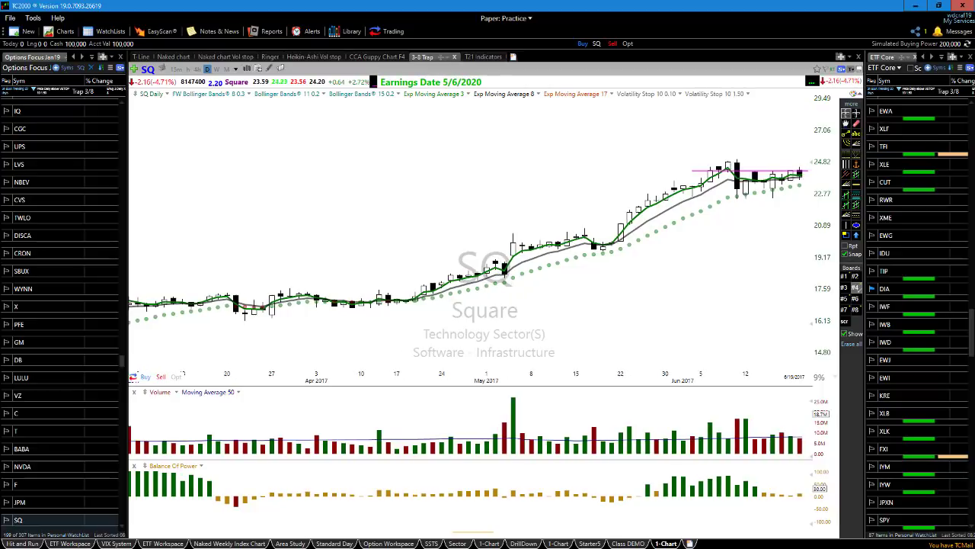
key("Right")
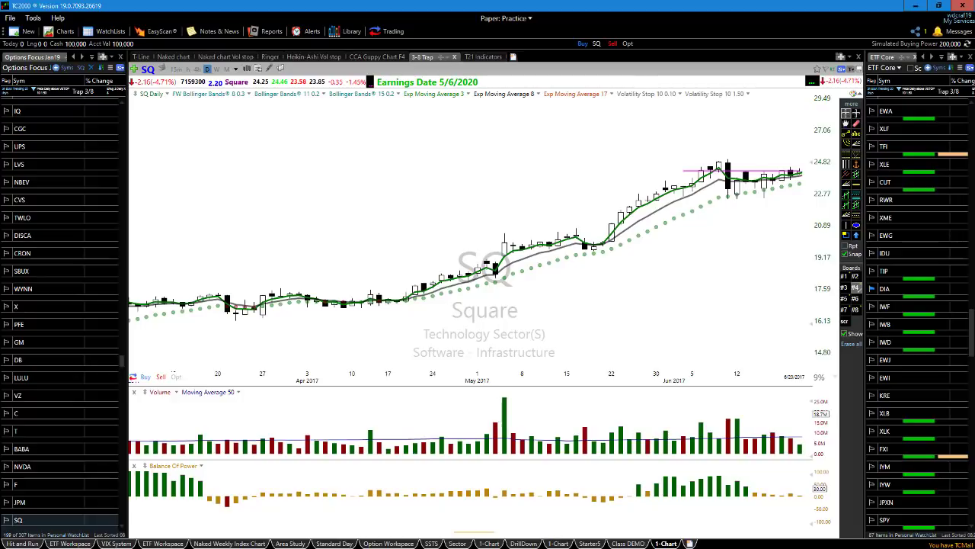
key("Right")
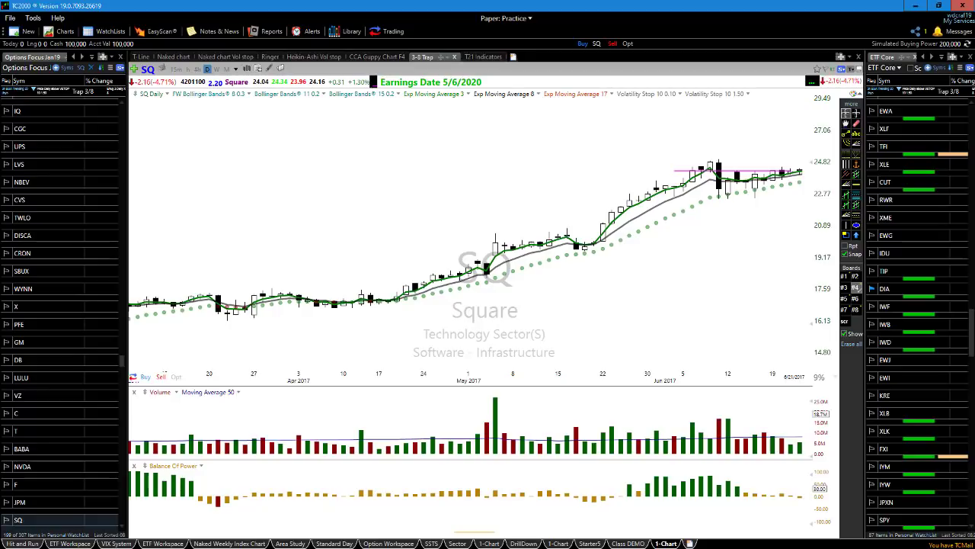
key("Right")
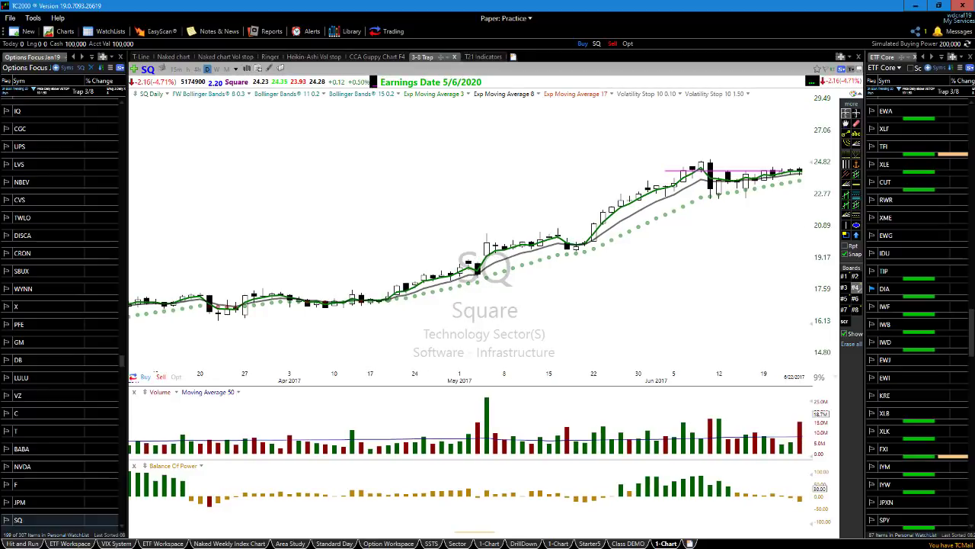
key("Right")
key("Right")
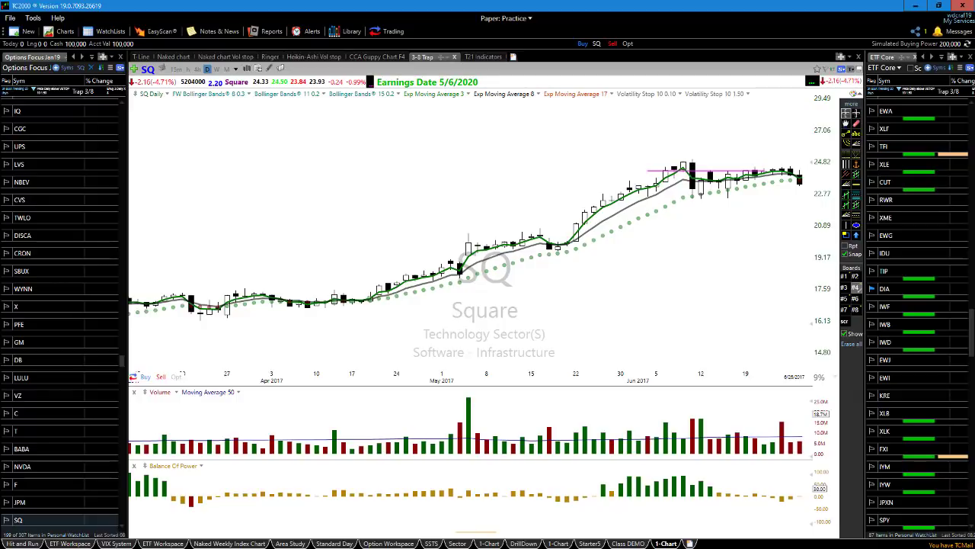
key("space")
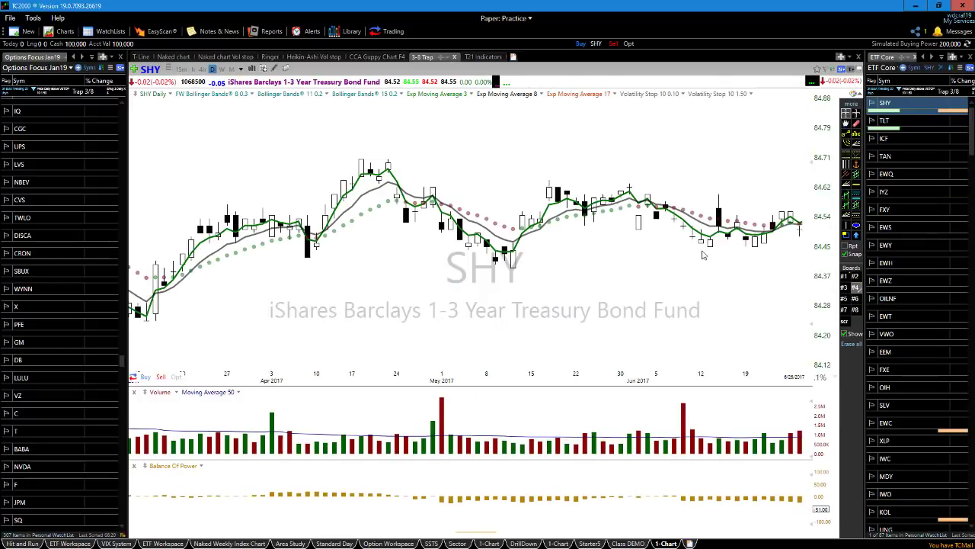
key("space")
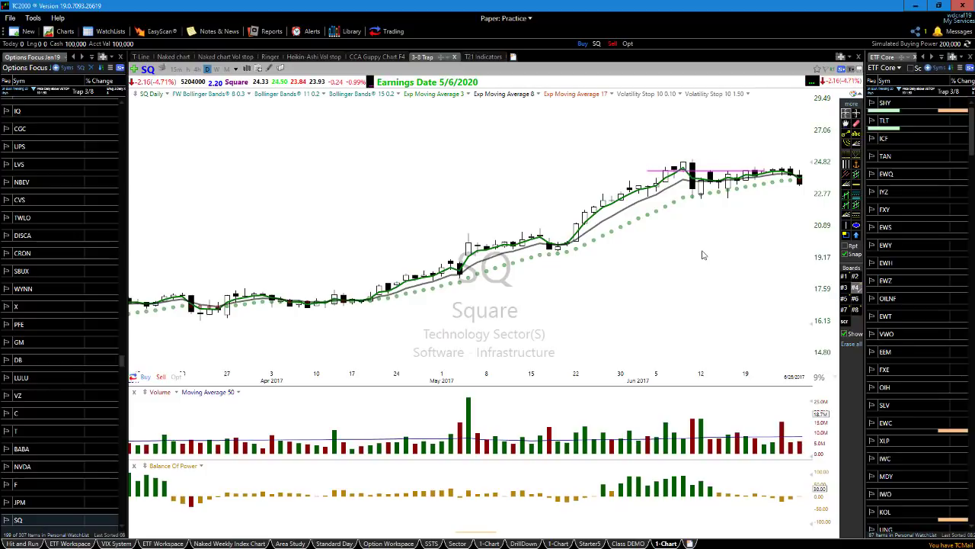
Advance the SQ chart bar by bar to 7/10/2017.
key("Right")
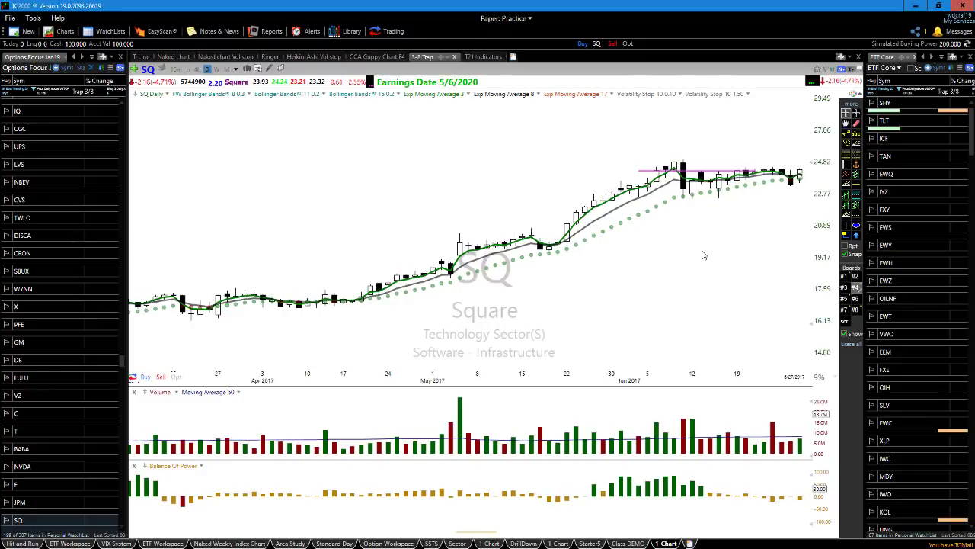
key("Right")
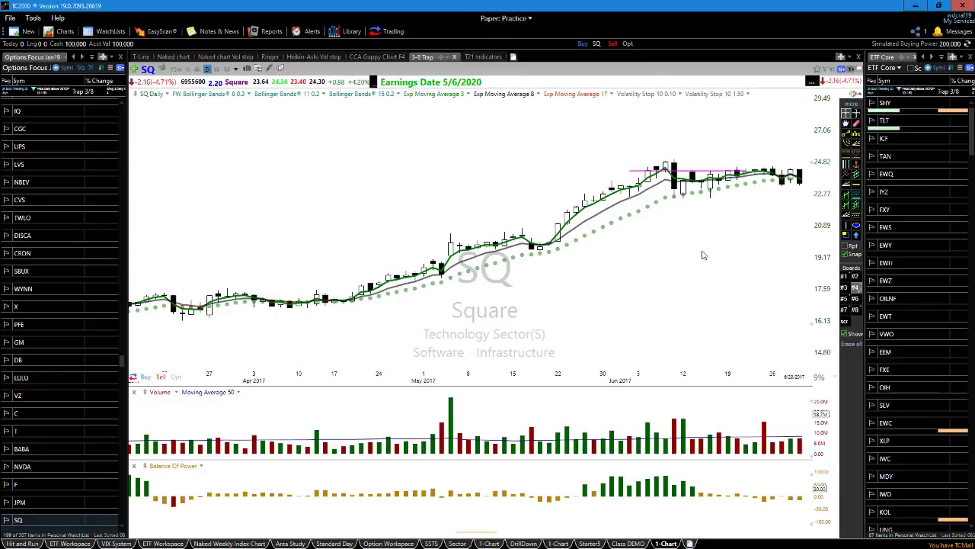
key("Right")
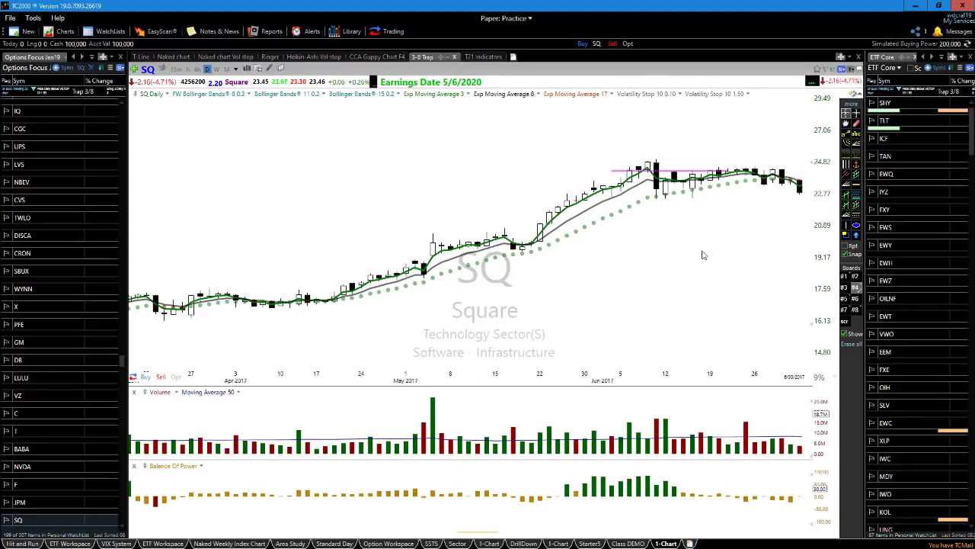
key("Right")
key("Right")
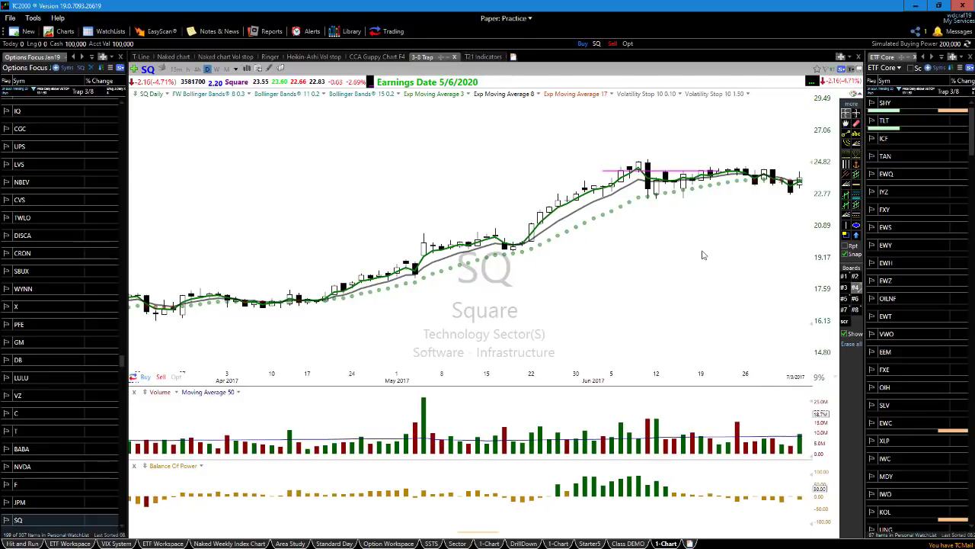
key("Right")
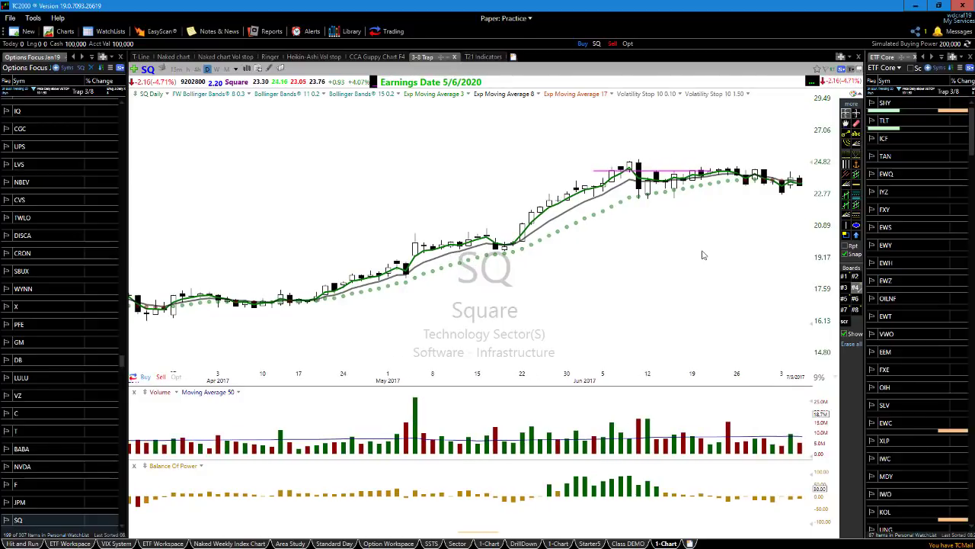
key("Right")
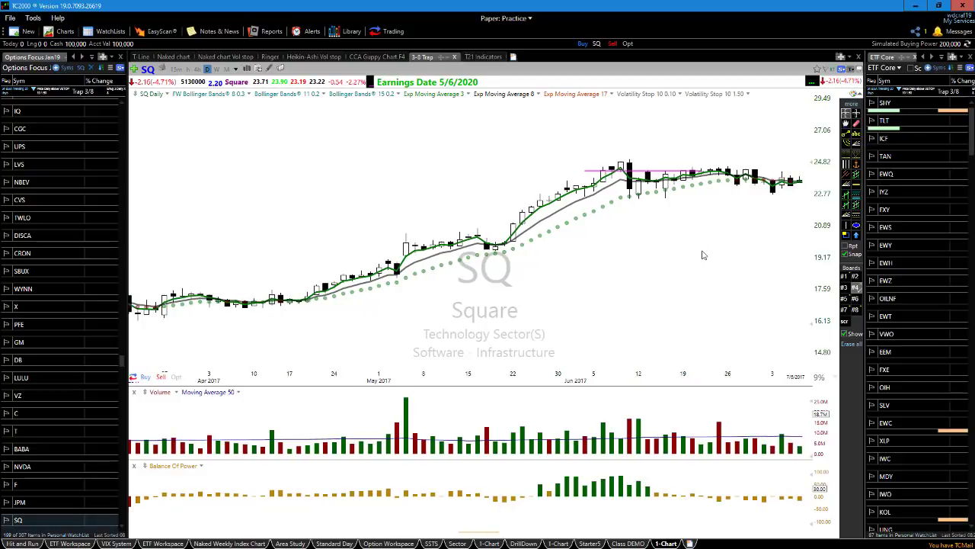
key("Right")
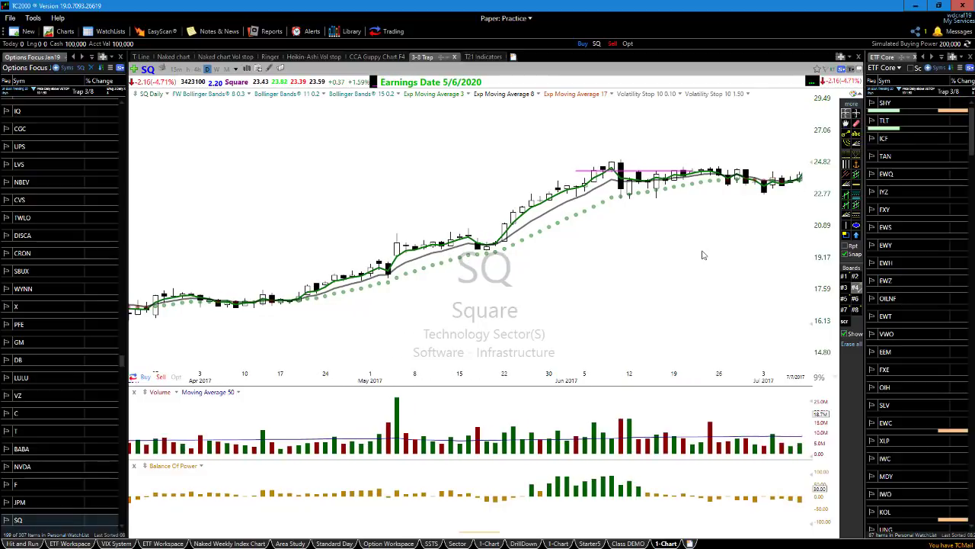
key("Right")
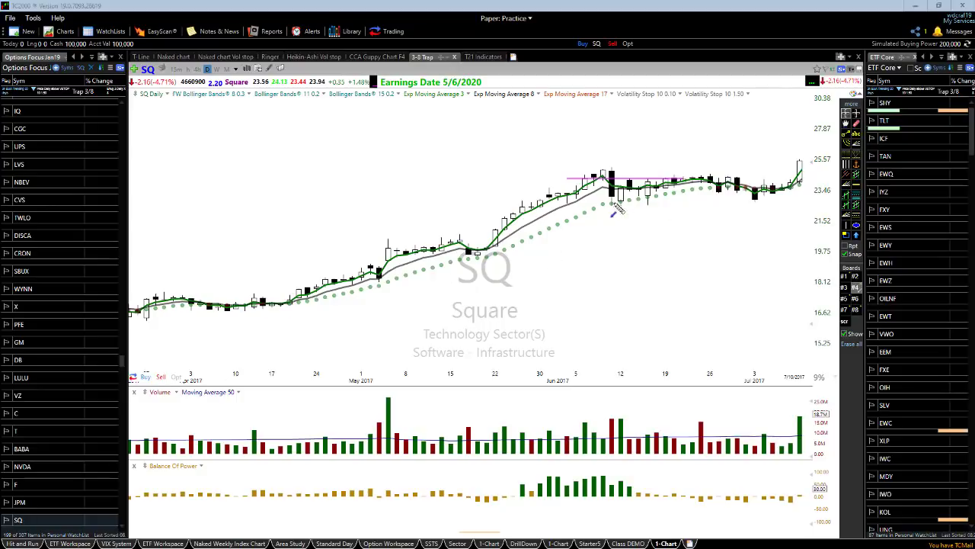
Draw a near-horizontal blue arrow line beneath SQ's June lows and delete it.
left_click_drag(602, 204, 824, 212)
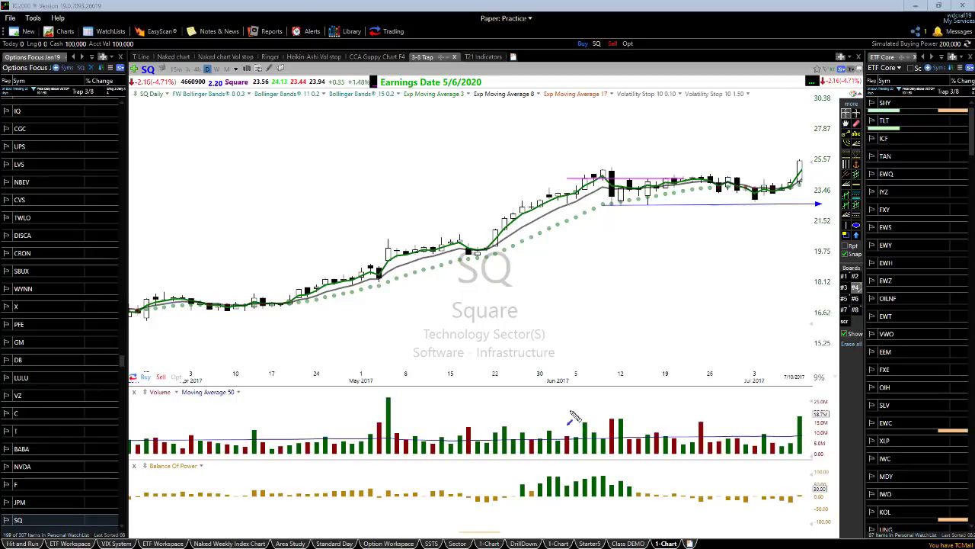
key("Delete")
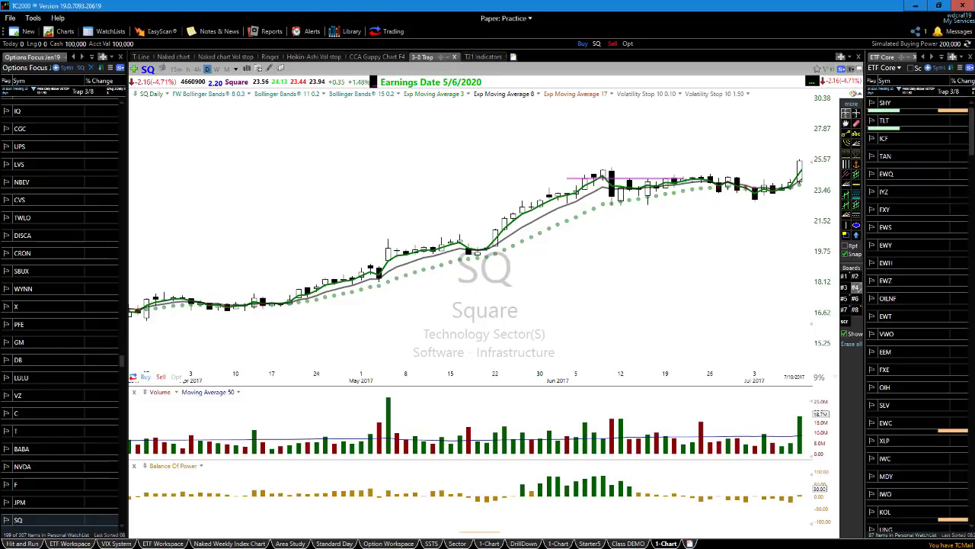
Advance the SQ chart bar by bar to 7/18/2017.
key("Right")
key("Right")
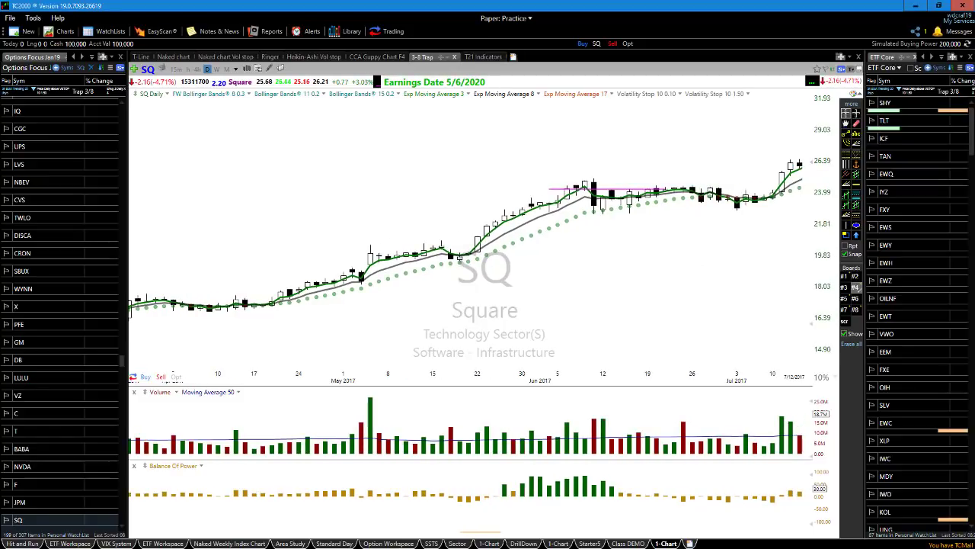
key("Right")
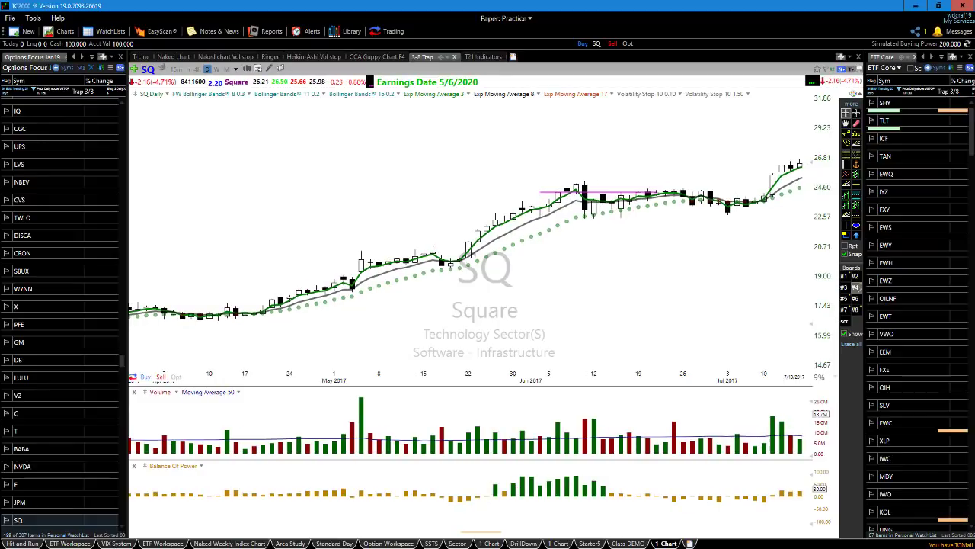
key("Right")
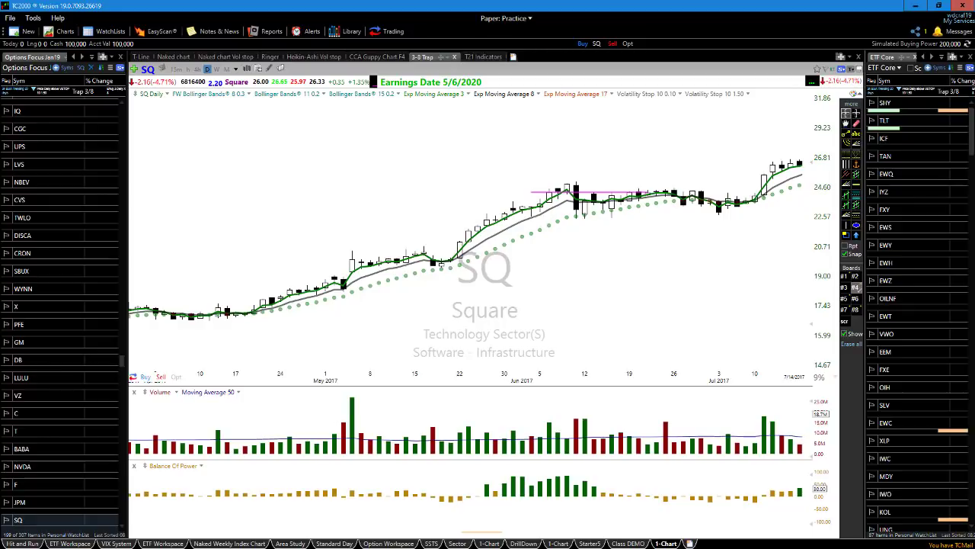
key("Right")
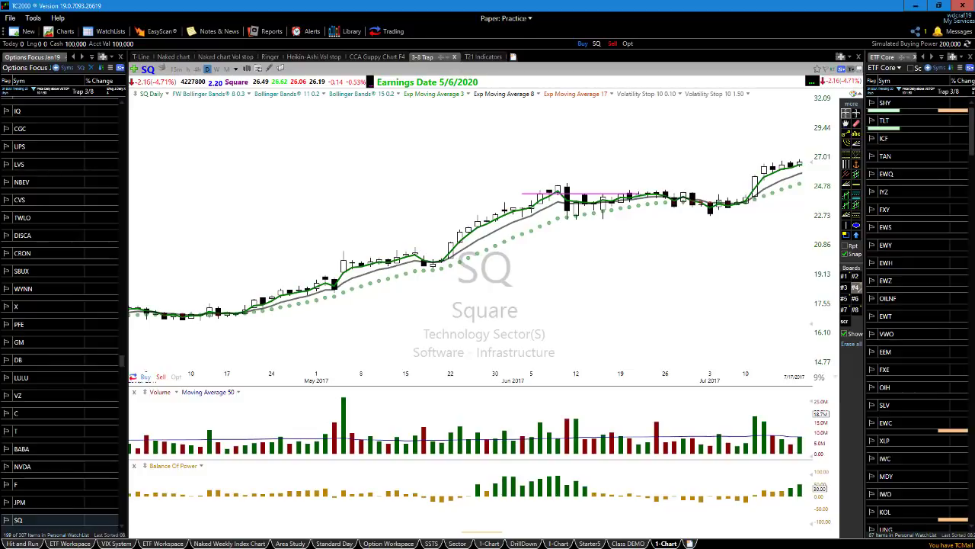
key("Right")
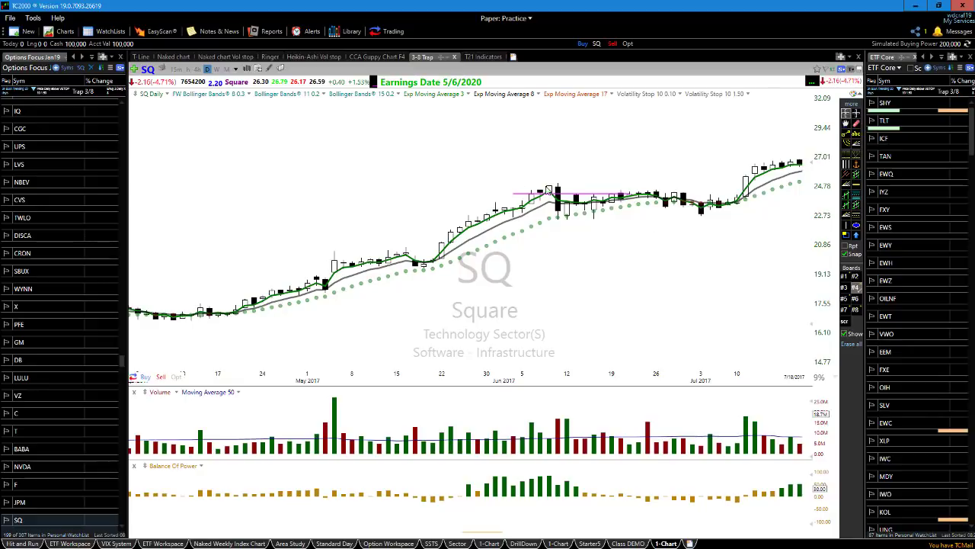
Move the magenta trend line onto SQ's mid-July highs and advance the chart to 7/24/2017.
left_click_drag(579, 200, 800, 167)
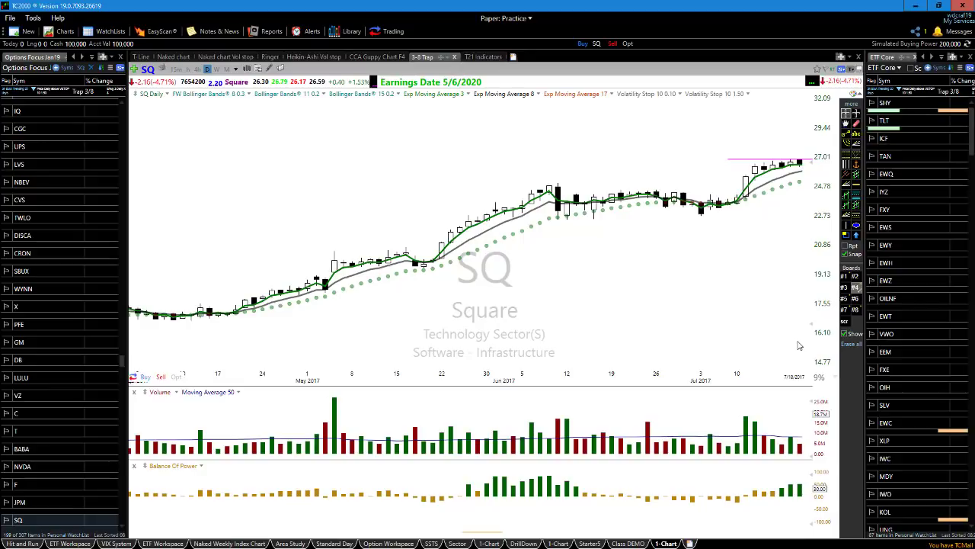
key("Right")
key("Right")
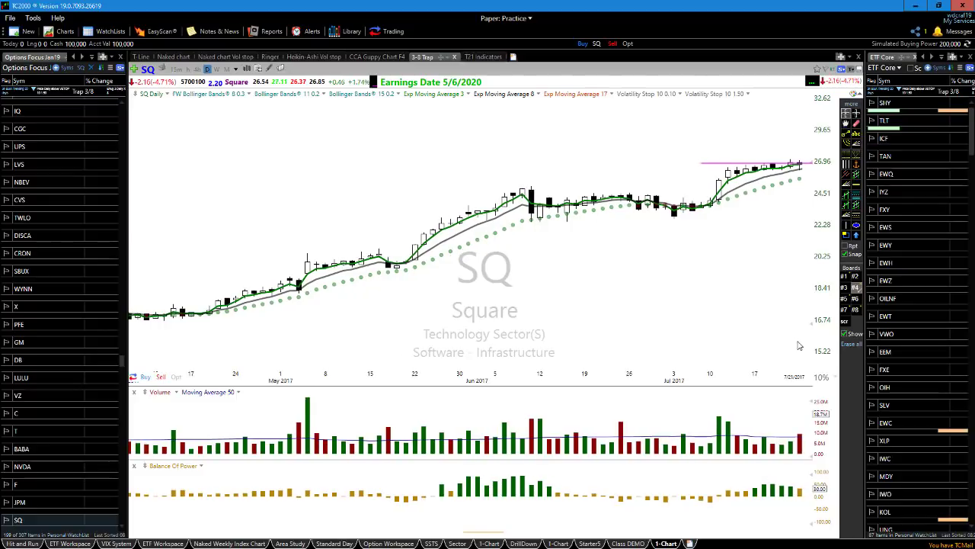
key("Right")
key("Right")
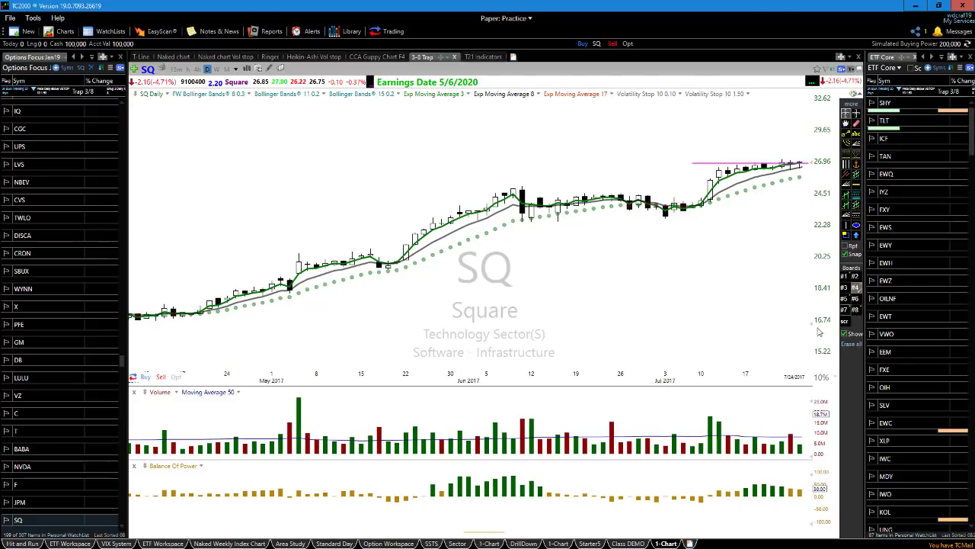
Examine SQ's longer-term trend from mid-2016 to July 2017, tracing the rise since the 2016 lows.
key("Down")
key("Down")
key("Down")
key("Down")
key("Down")
key("Down")
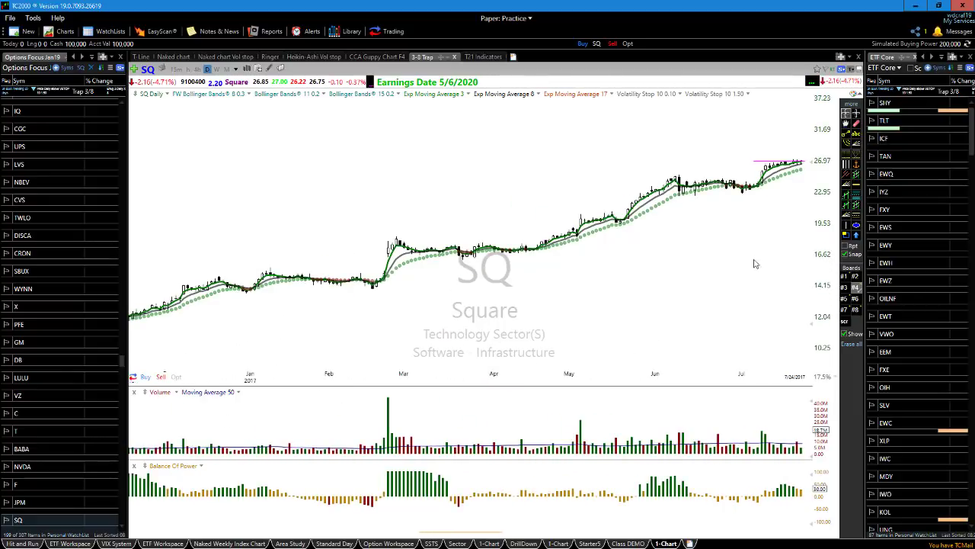
key("Down")
key("Down")
key("Down")
key("Down")
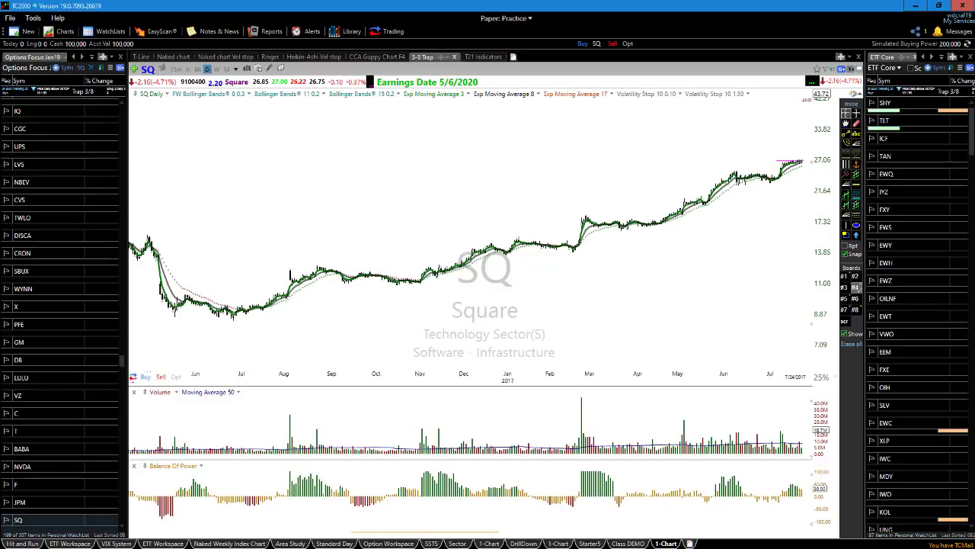
mouse_move(421, 282)
left_mouse_down()
mouse_move(510, 274)
mouse_move(835, 174)
left_mouse_up()
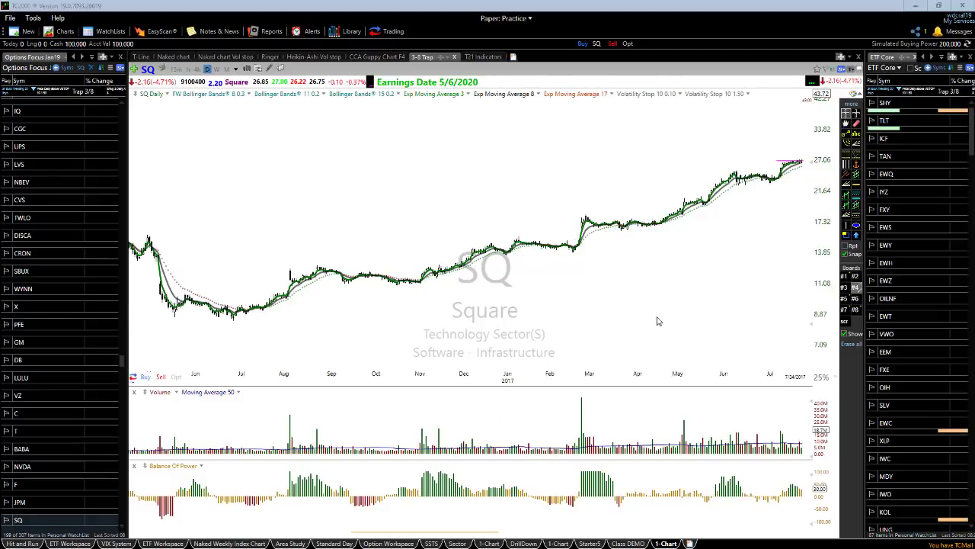
scroll(655, 320, "up", 6)
scroll(608, 311, "up", 2)
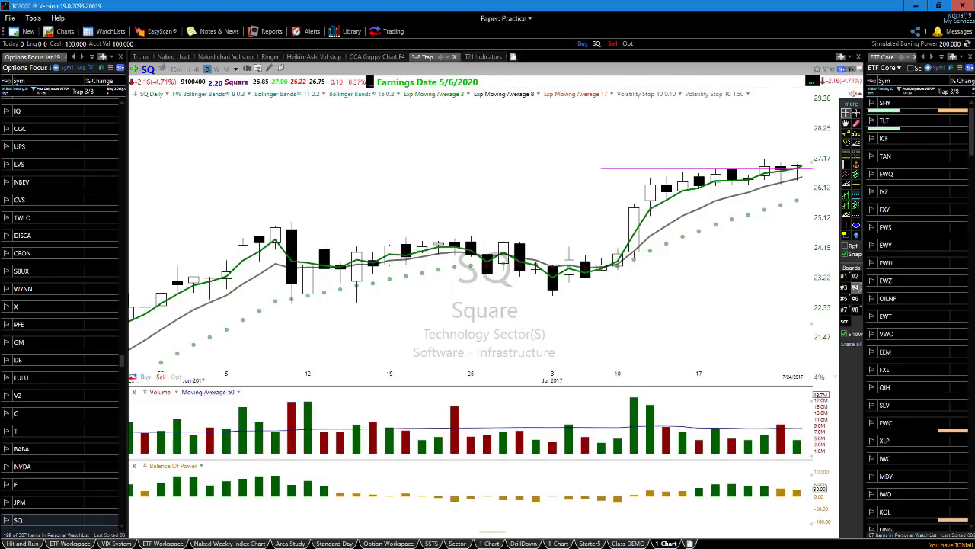
Advance the SQ chart bar by bar to 7/27/2017.
key("Right")
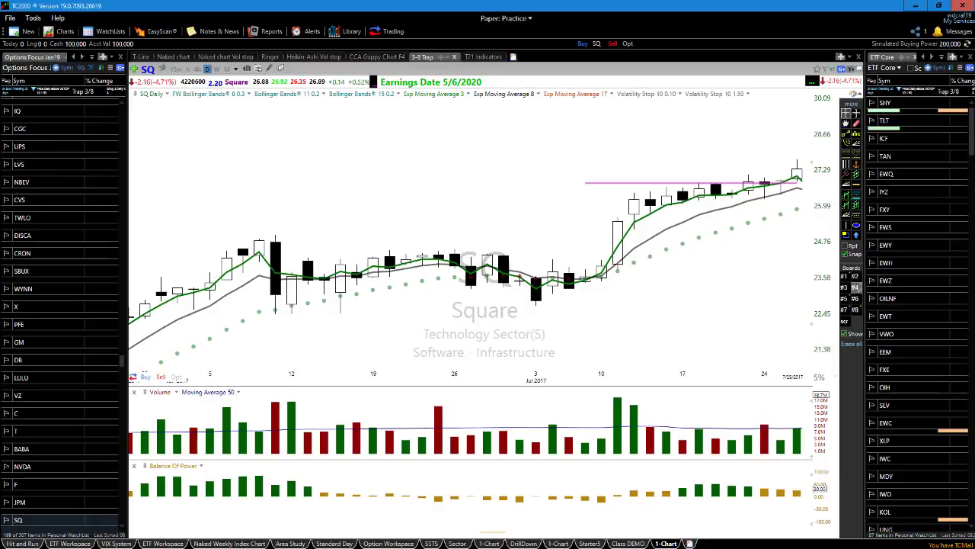
key("Right")
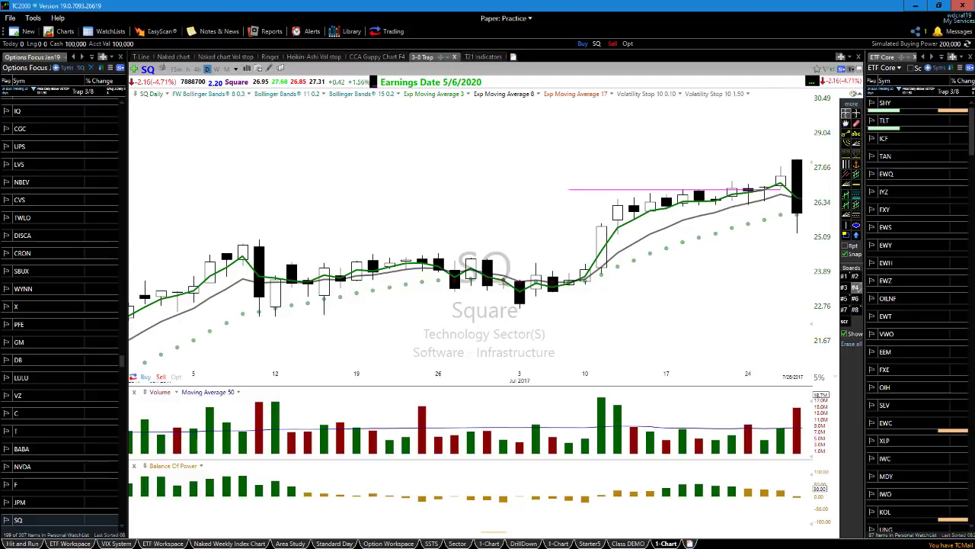
key("Right")
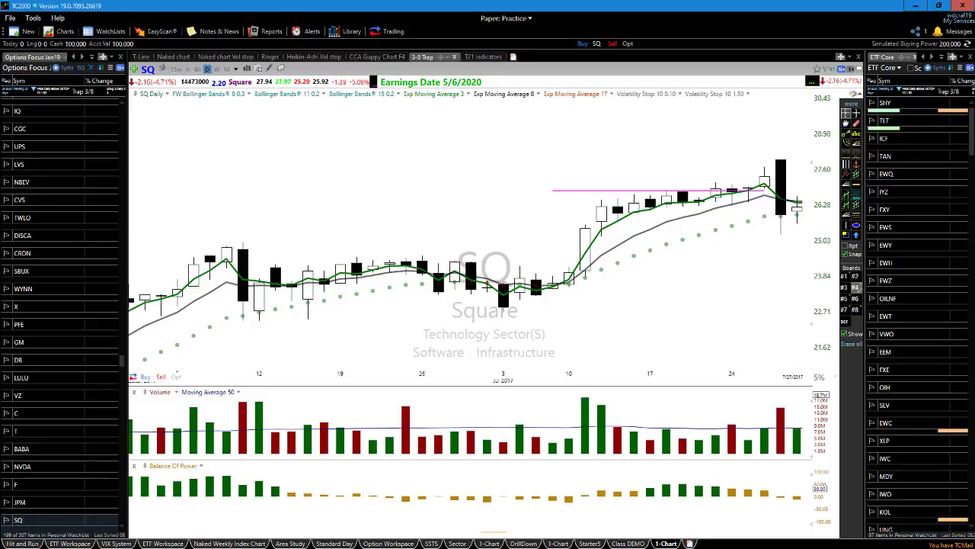
Advance the SQ chart bar by bar to 8/14/2017 with several months of price history in view.
scroll(640, 287, "down", 5)
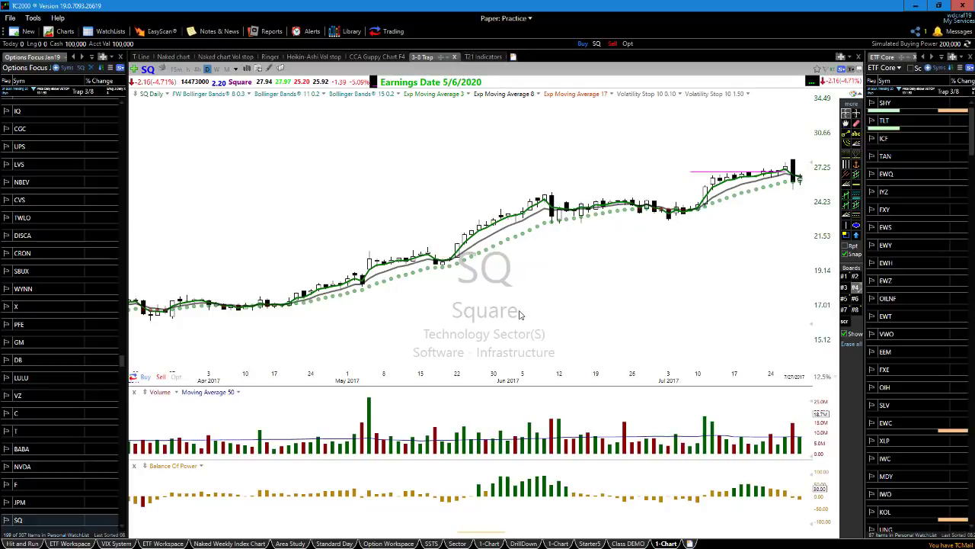
key("Right")
key("Right")
key("Right")
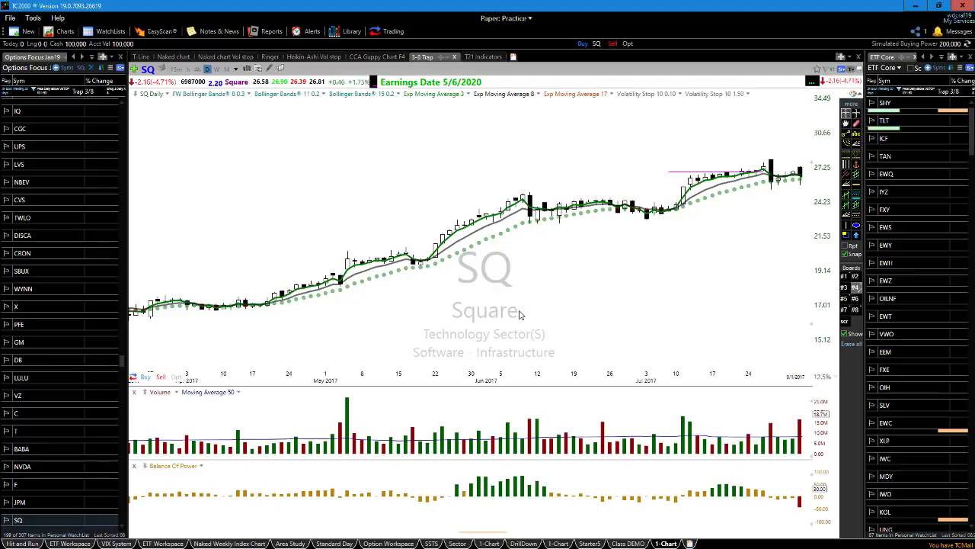
key("Right")
key("Right")
key("Right")
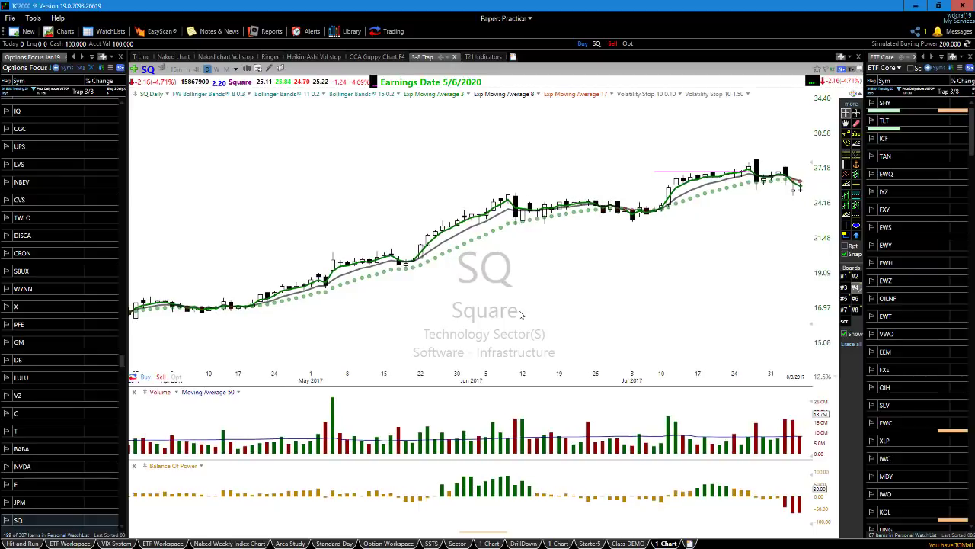
key("Right")
key("Right")
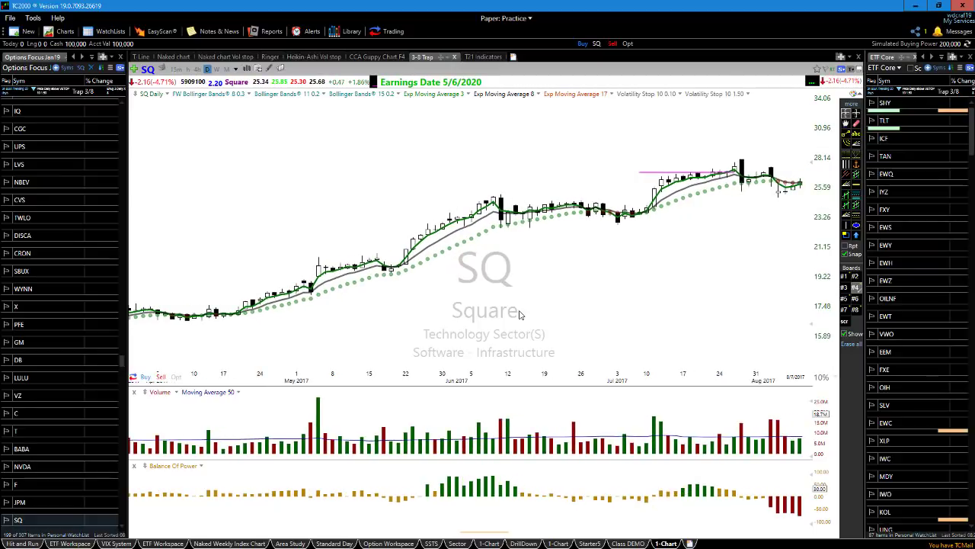
key("Right")
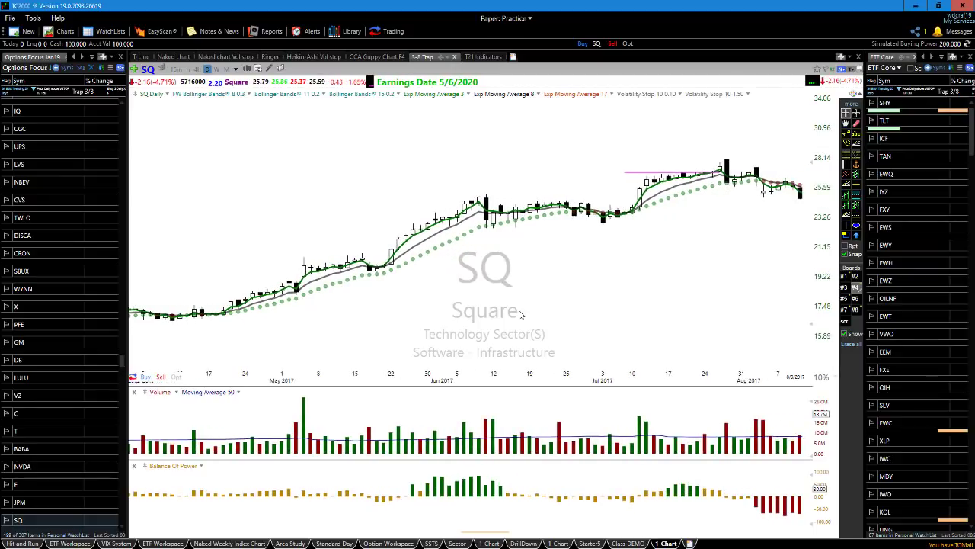
key("Right")
key("Right")
key("Right")
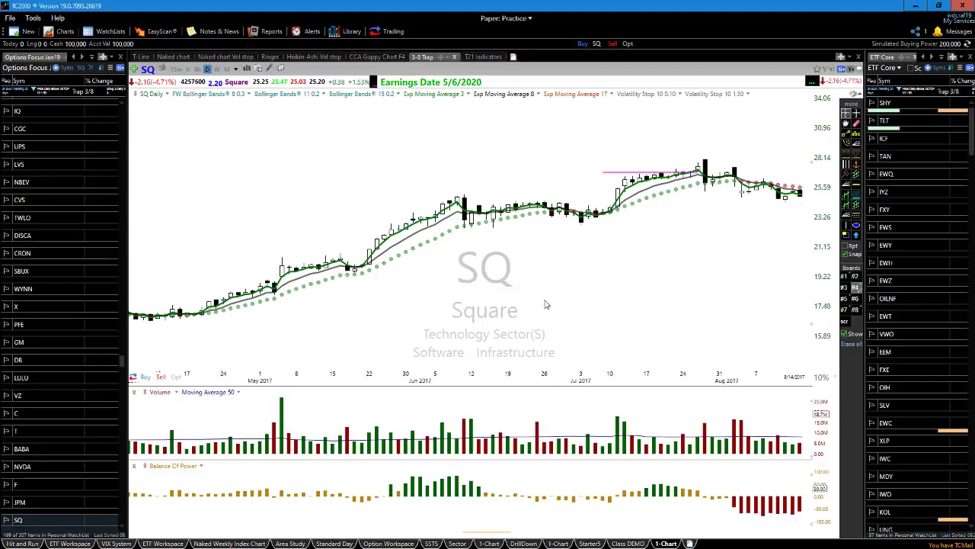
Review SQ's full price history and advance the chart bar by bar to 9/5/2017.
scroll(545, 304, "down", 10)
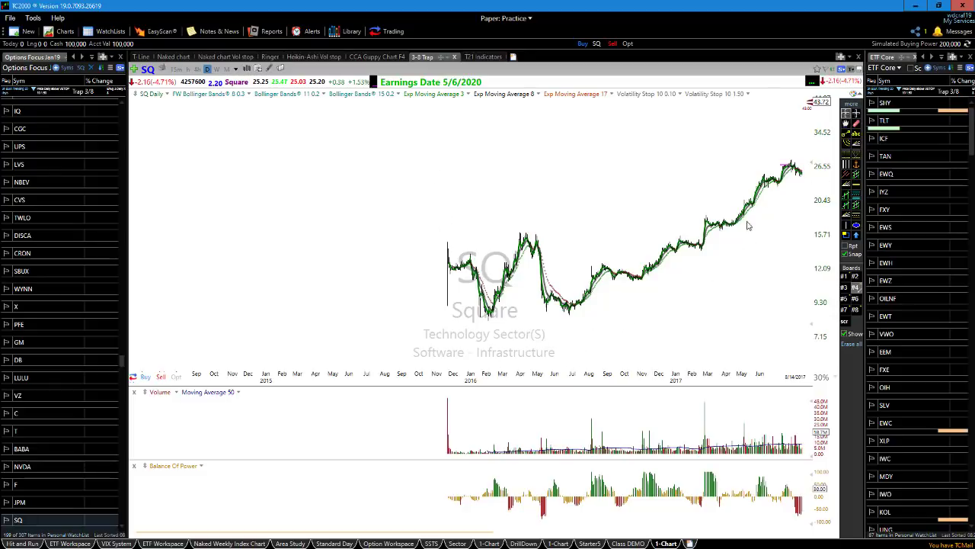
scroll(656, 329, "up", 8)
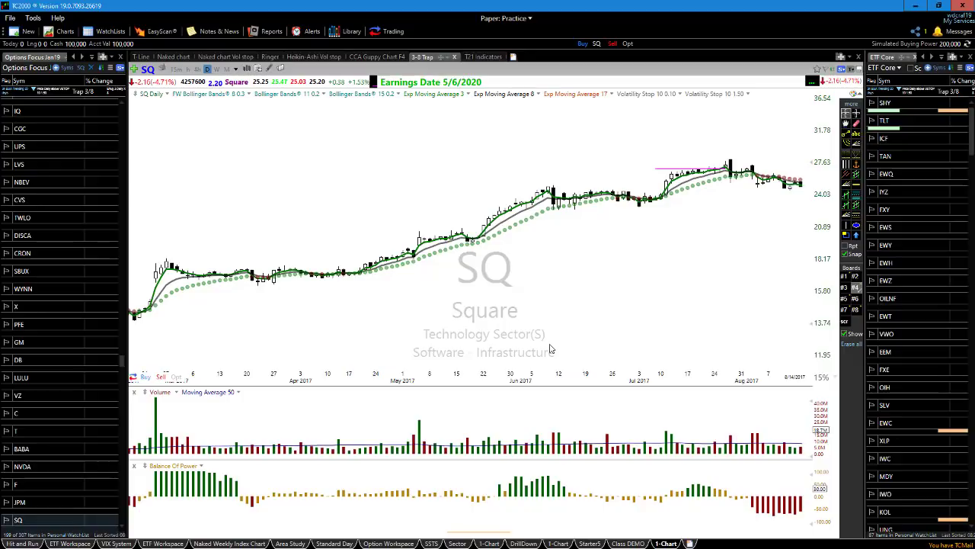
left_click(614, 262)
key("Right")
key("Right")
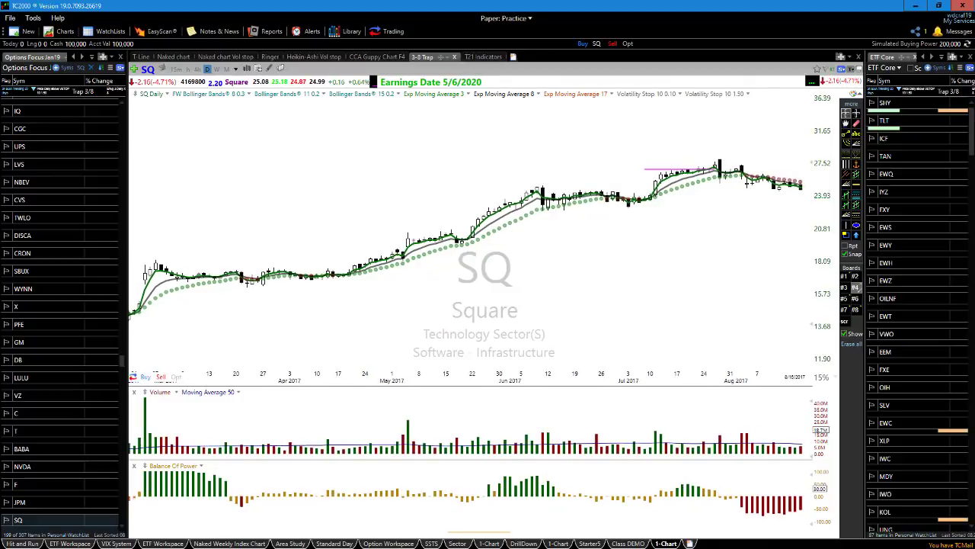
key("Right")
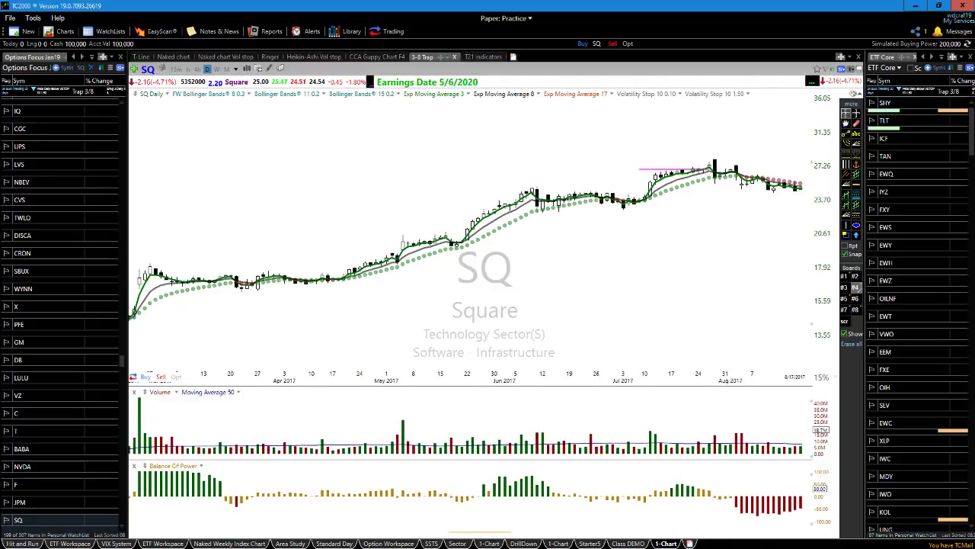
key("Right")
key("Right")
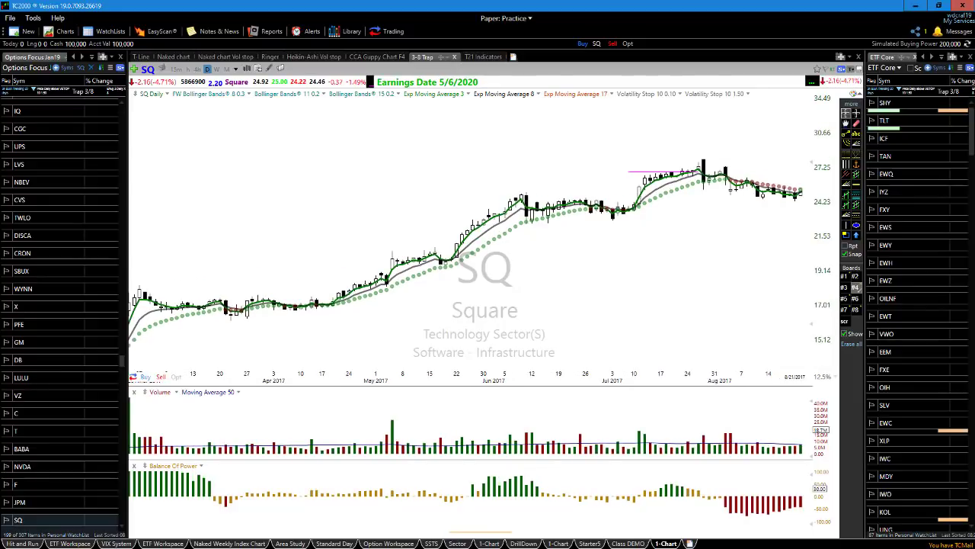
key("Right")
key("Right")
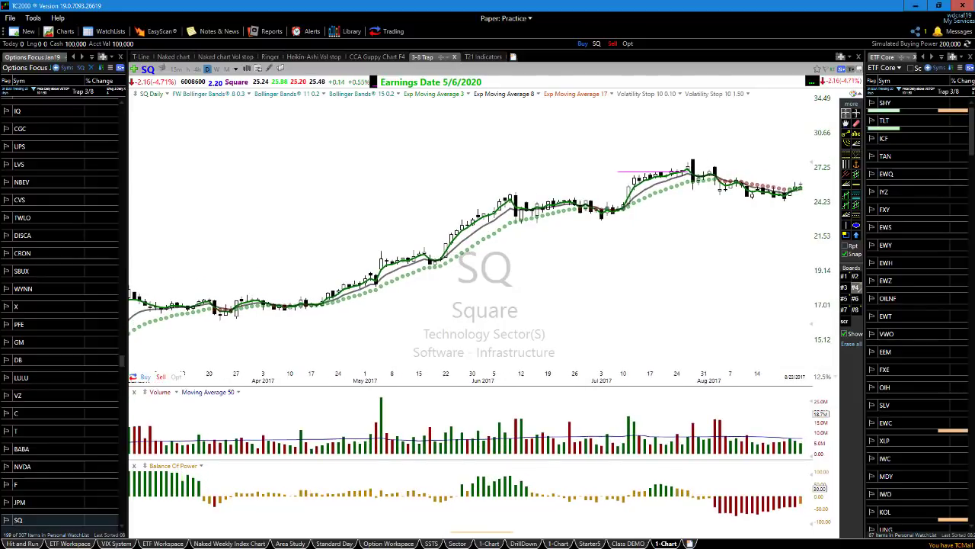
key("Right")
key("Right")
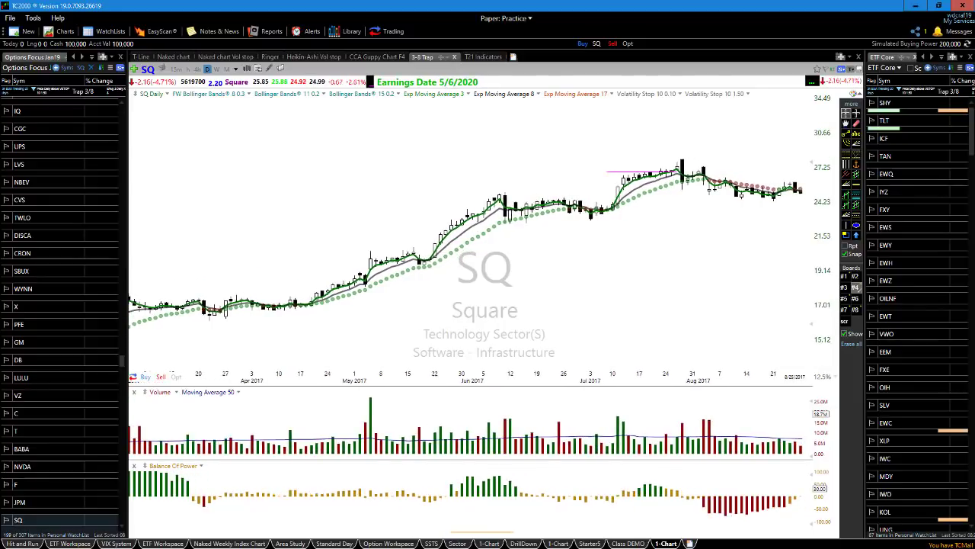
key("Right")
key("Right")
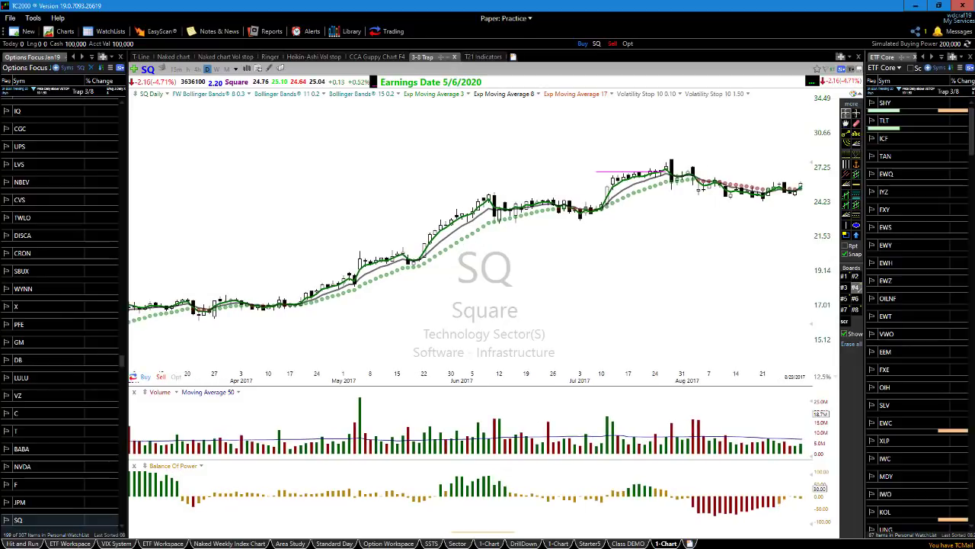
key("Right")
key("Right")
key("Right")
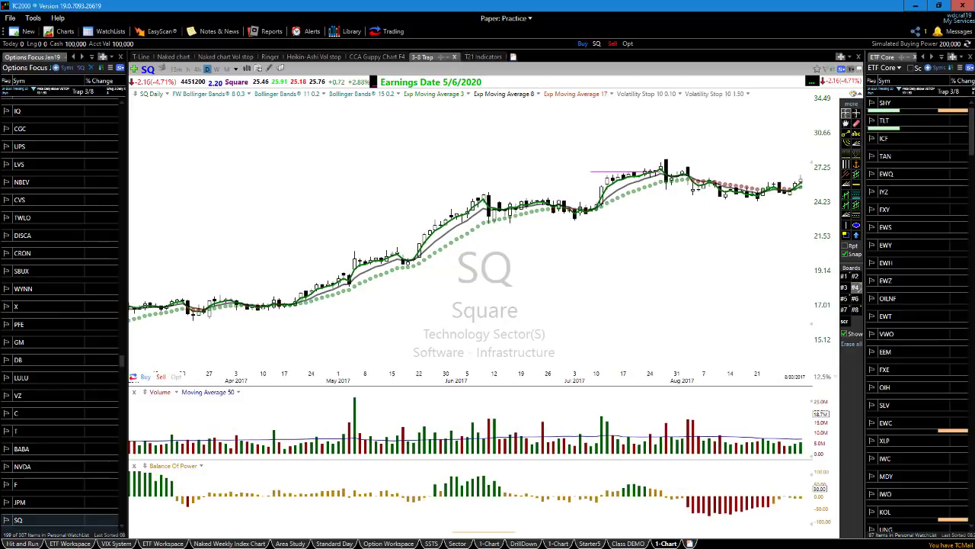
key("Right")
key("Right")
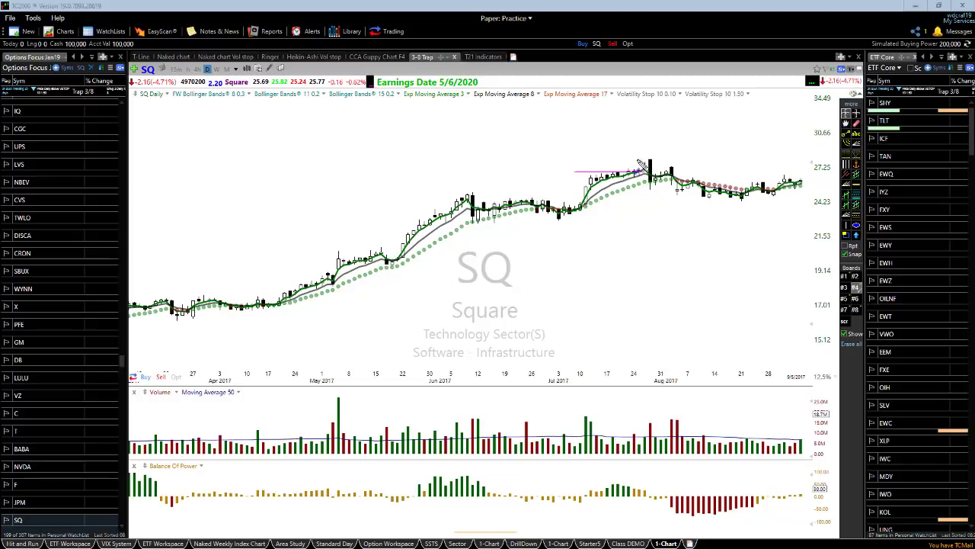
Sketch a descending blue arrow line along SQ's highs since late July and a rising one beneath the late-August lows, and clear both.
left_click_drag(639, 157, 829, 202)
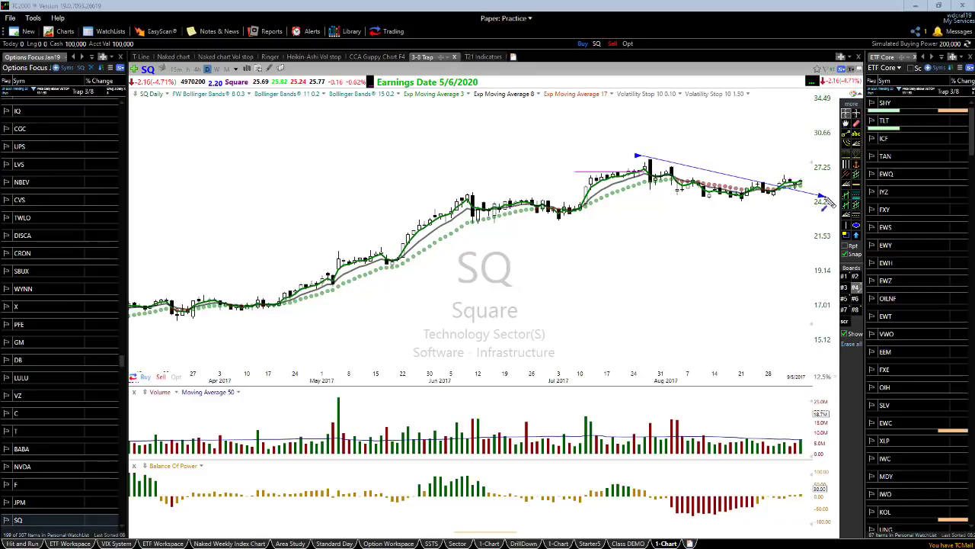
left_click_drag(738, 204, 830, 183)
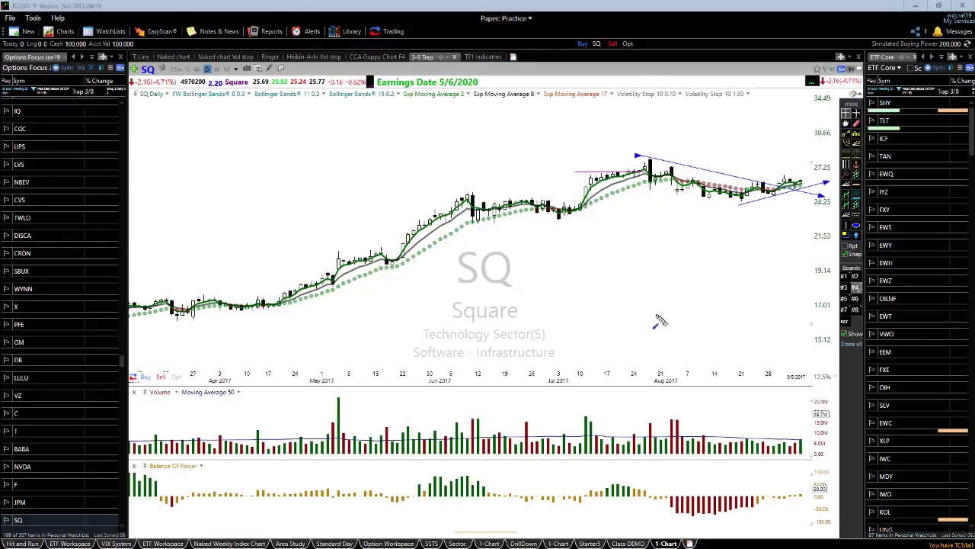
left_click(640, 305)
key("Delete")
Move the magenta trend line onto SQ's highs of late August and early September 2017.
scroll(608, 307, "up", 2)
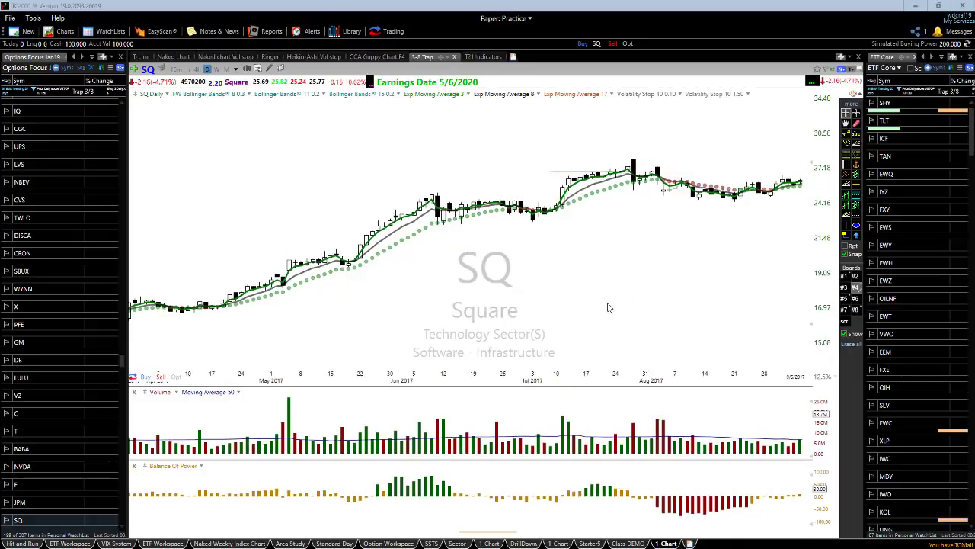
left_click_drag(583, 174, 779, 180)
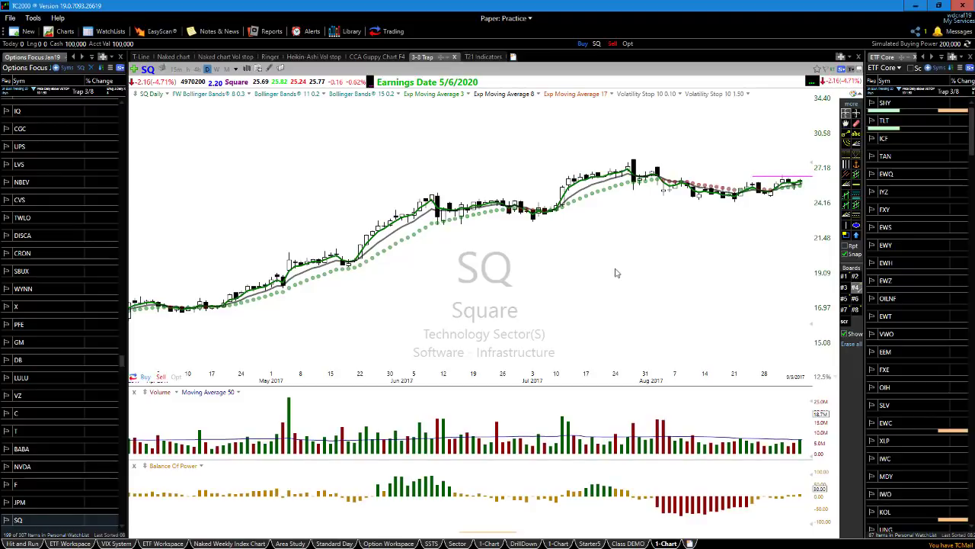
Advance the SQ chart bar by bar to 9/12/2017, sketch a descending blue arrow line from the late-July high, and clear it.
key("Right")
key("Right")
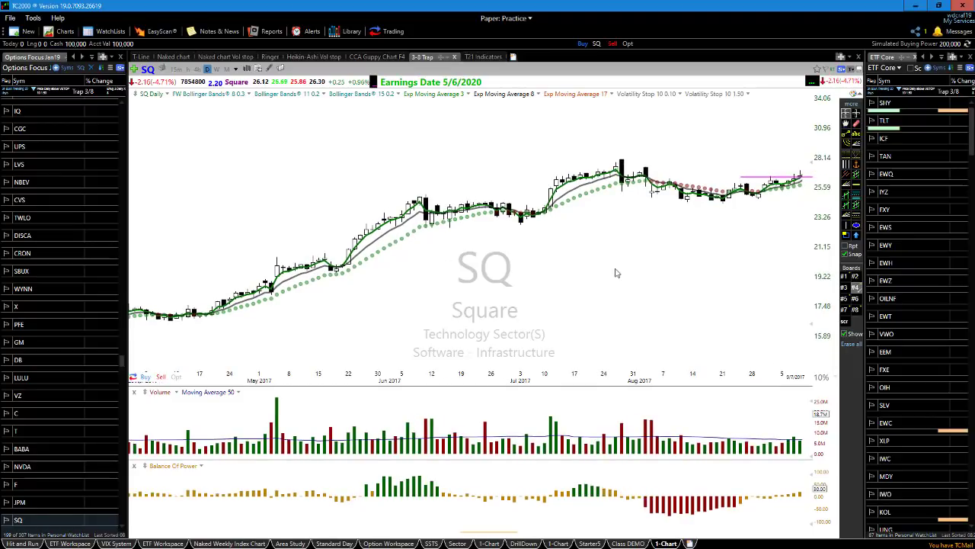
key("Right")
key("Right")
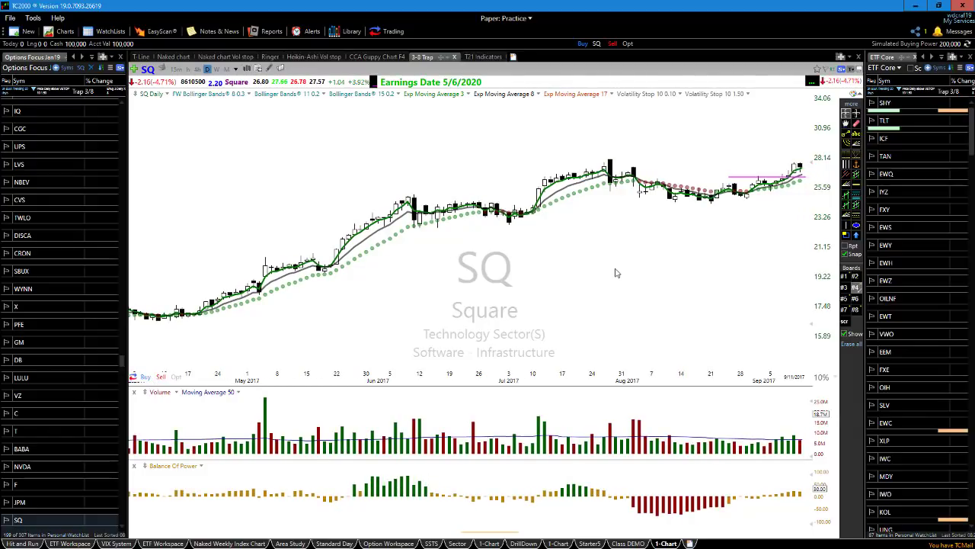
key("Right")
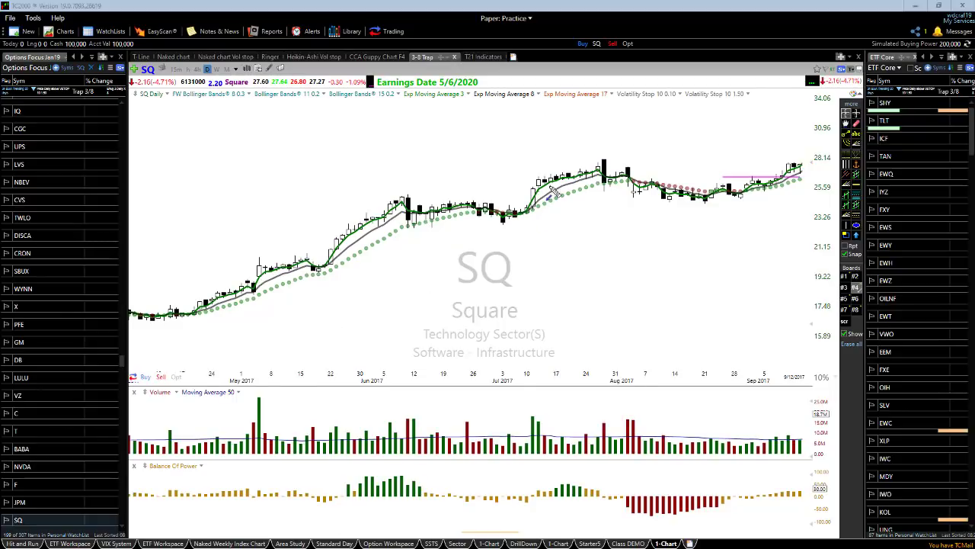
left_click_drag(600, 157, 801, 199)
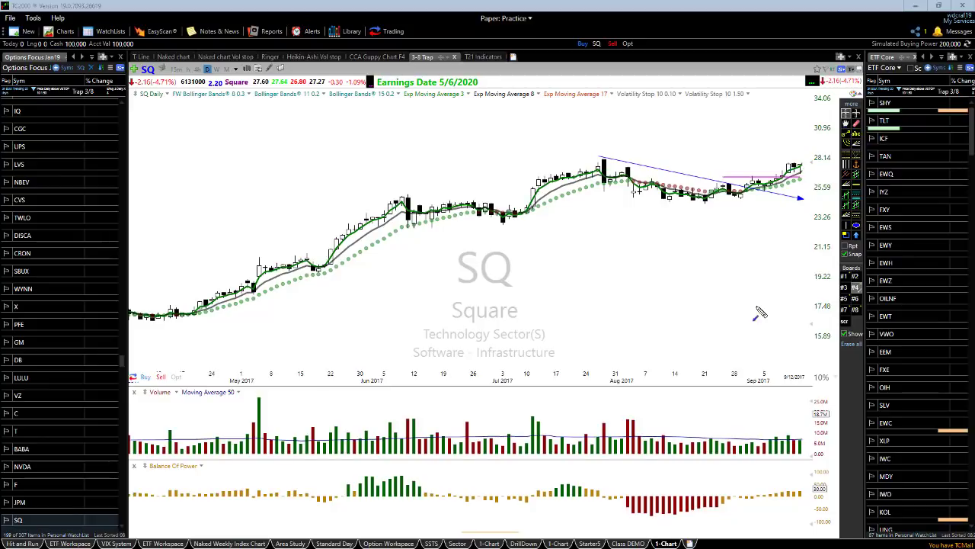
key("Delete")
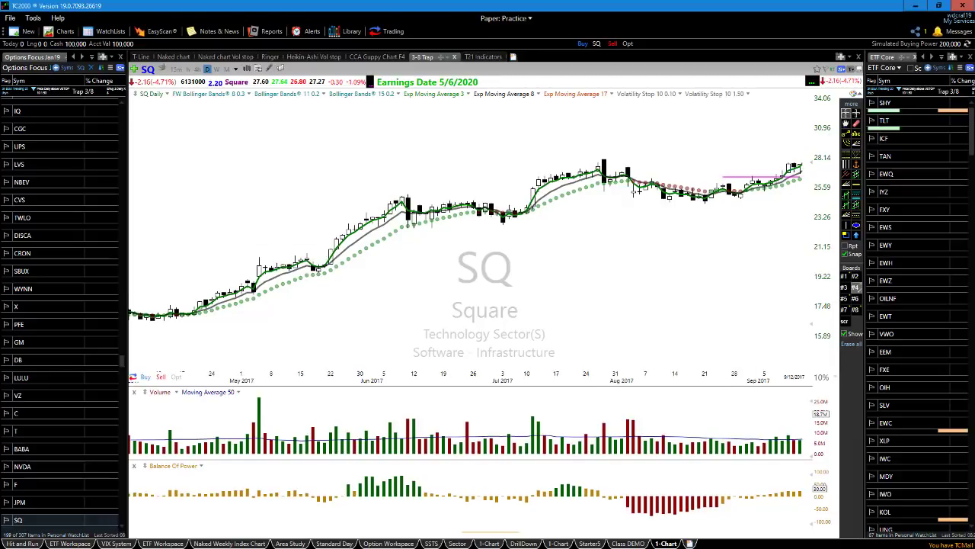
Advance the SQ chart to 9/20/2017 and move the magenta trend line onto the mid-September highs.
key("Right")
key("Right")
key("Right")
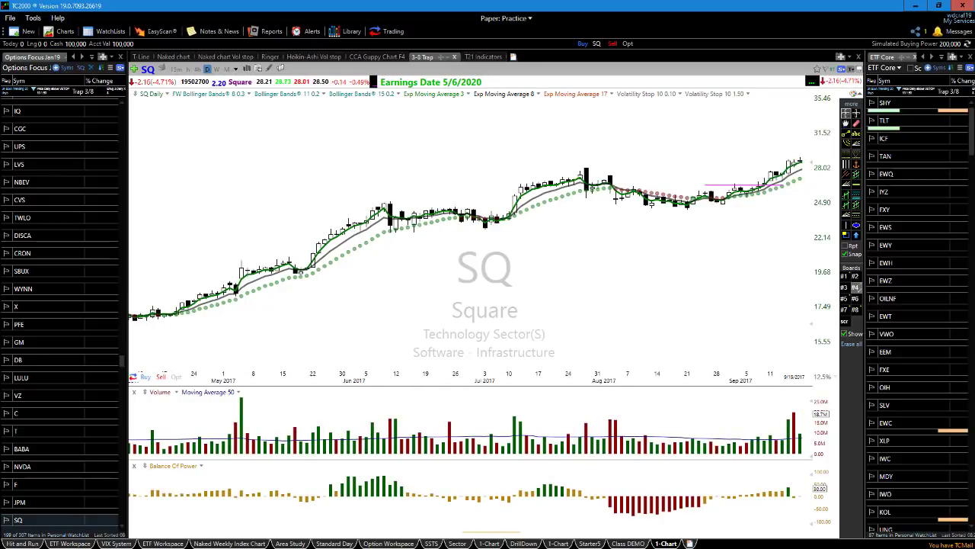
key("Right")
key("Right")
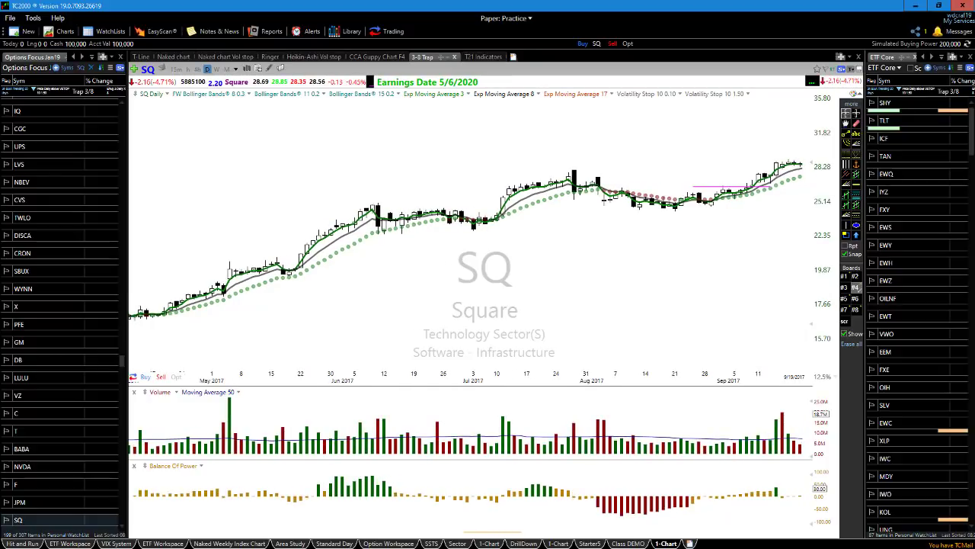
key("Right")
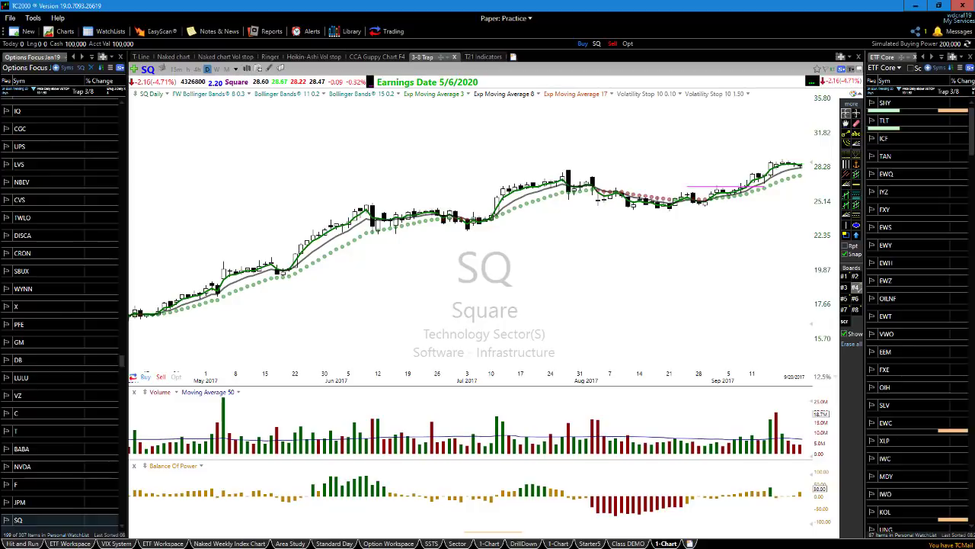
left_click_drag(738, 187, 809, 166)
Advance the SQ chart bar by bar to 10/6/2017, following price around the magenta trend line.
key("Right")
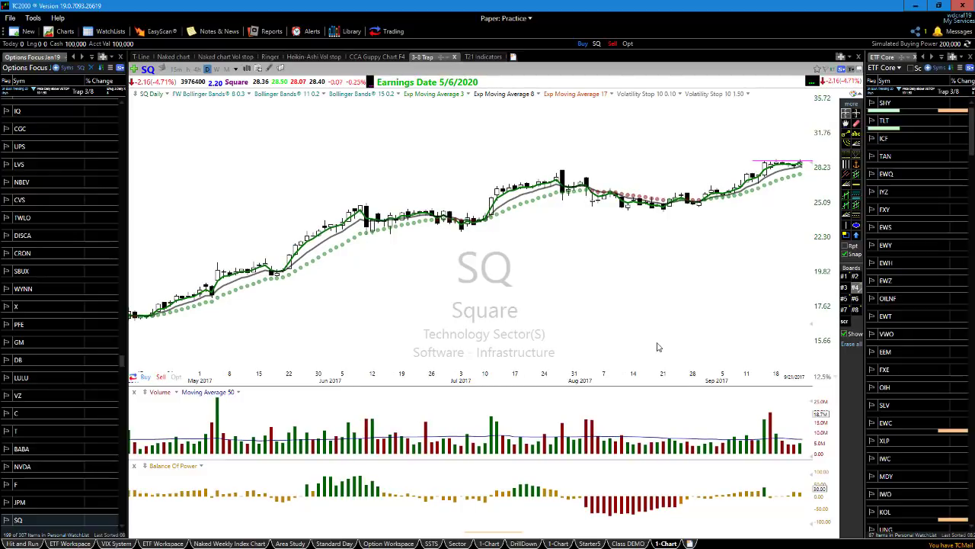
key("Right")
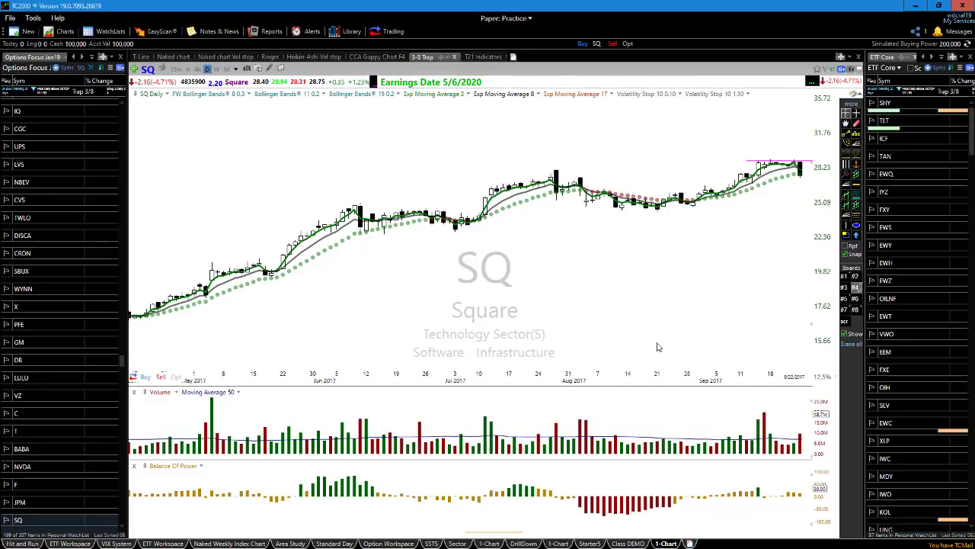
key("Right")
key("Right")
key("Right")
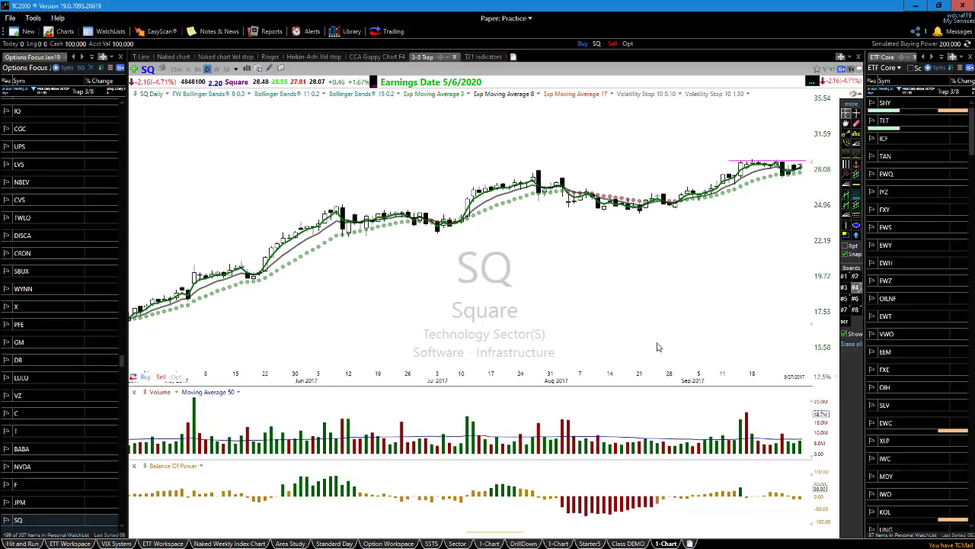
key("Right")
key("Right")
key("Right")
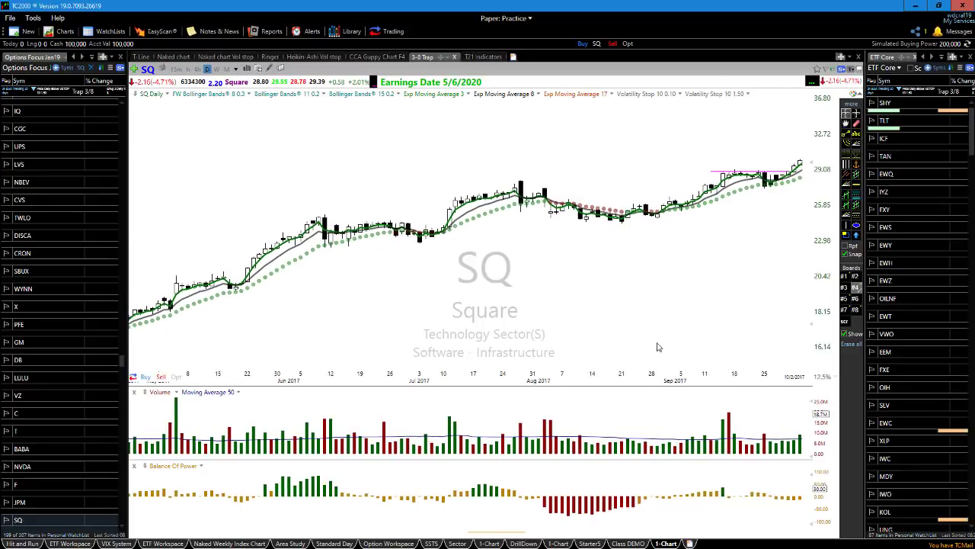
key("Right")
key("Right")
key("Right")
key("Right")
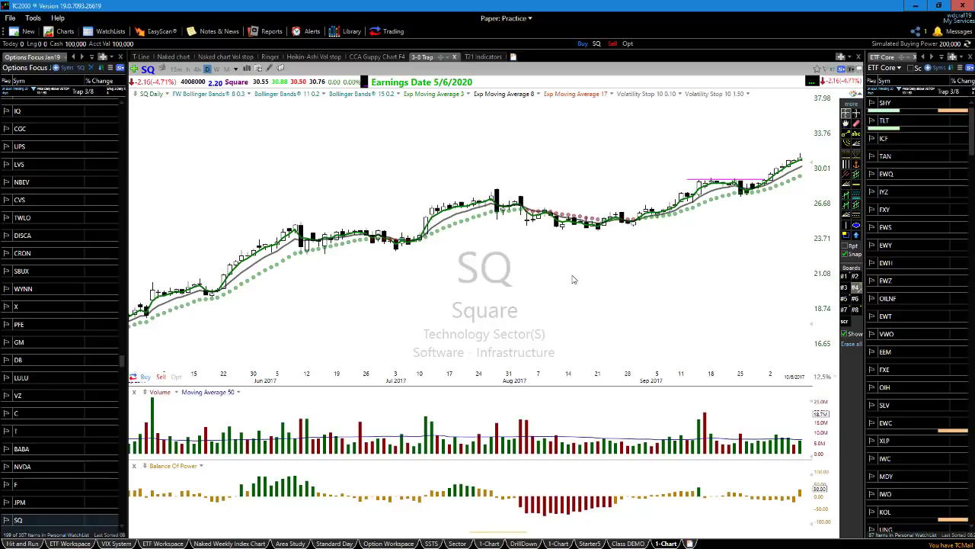
Switch the SQ chart to weekly bars, showing price history from early 2016 to October 2017.
scroll(572, 280, "down", 5)
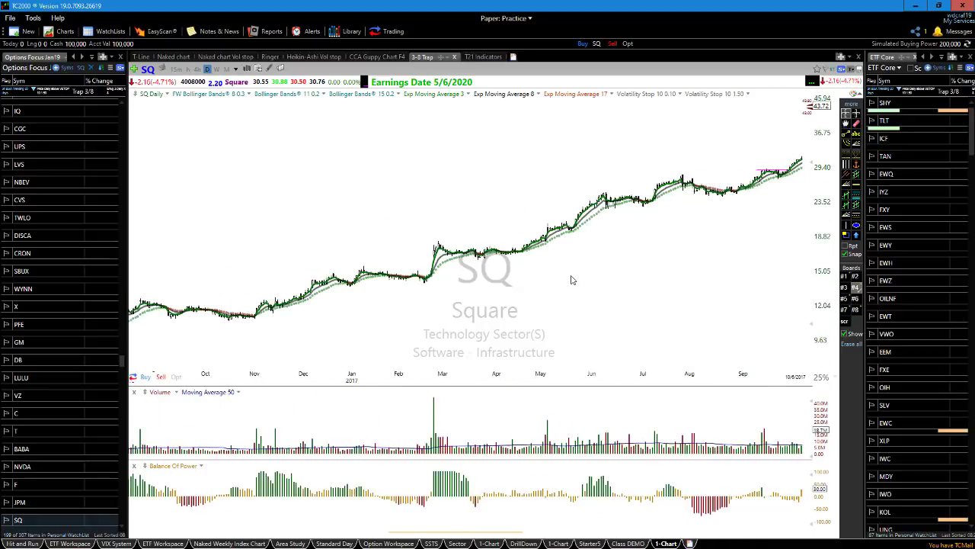
left_click(217, 68)
scroll(708, 327, "down", 4)
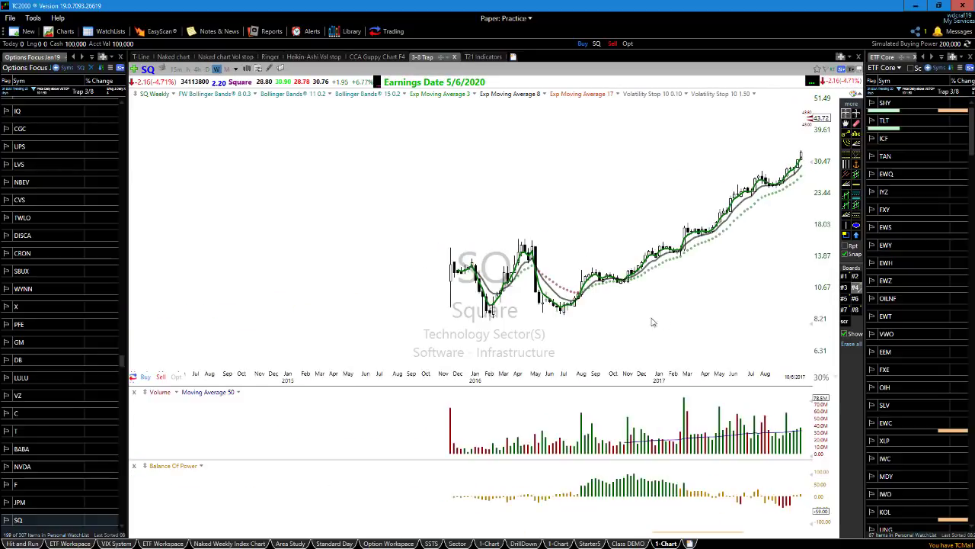
scroll(539, 333, "up", 1)
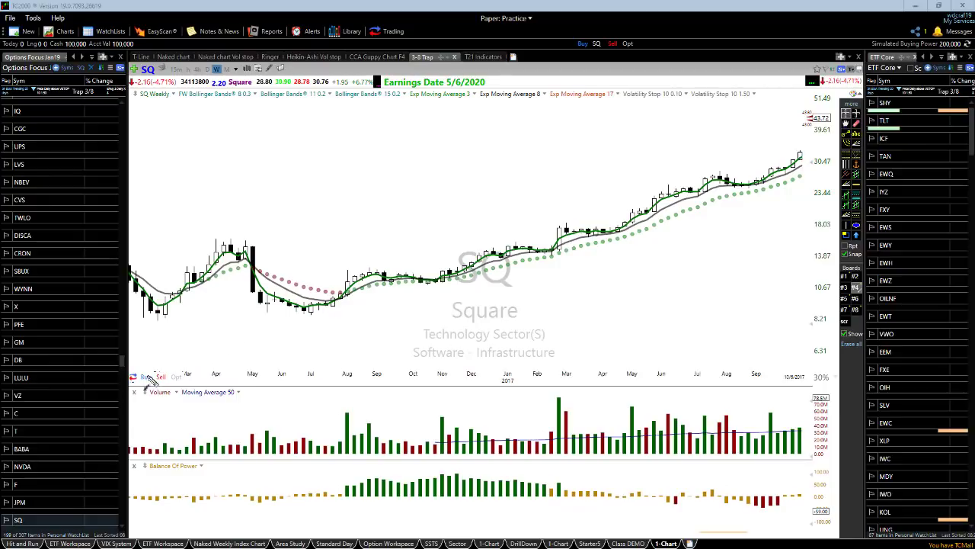
Sketch converging blue arrow lines around SQ's 2016 pullback and lines from the January, March and July 2017 highs, and clear them all.
mouse_move(221, 241)
left_mouse_down()
mouse_move(491, 276)
mouse_move(512, 289)
left_mouse_up()
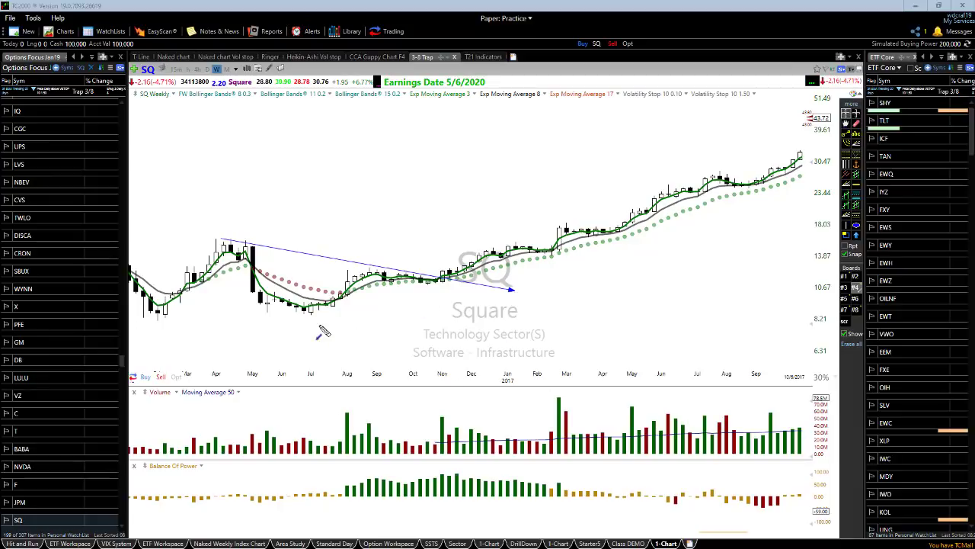
left_click_drag(297, 312, 509, 282)
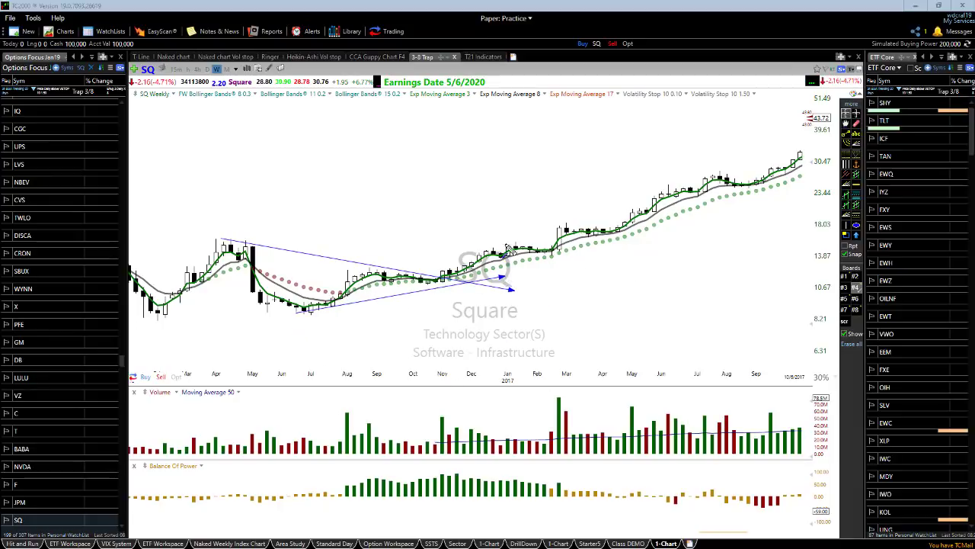
left_click_drag(502, 248, 614, 254)
left_click_drag(562, 227, 683, 227)
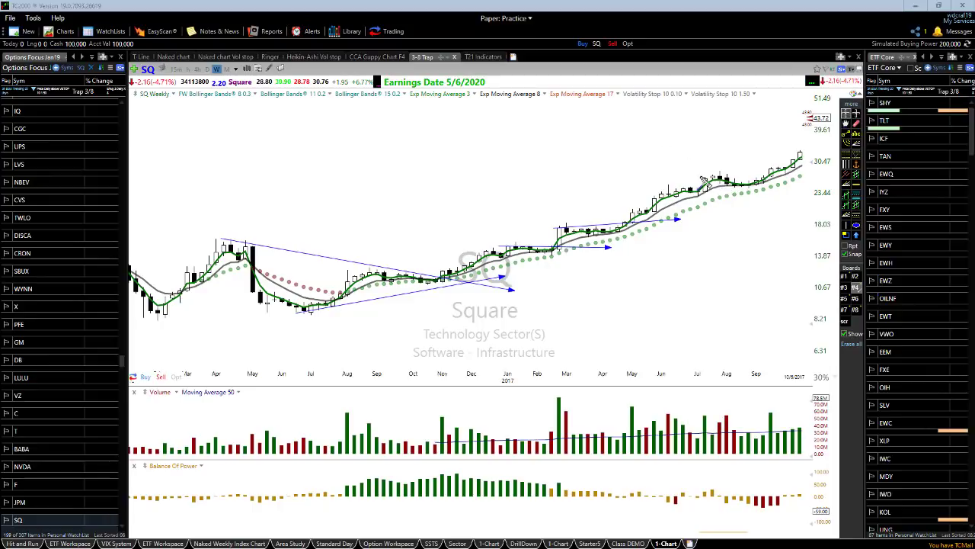
left_click_drag(705, 180, 794, 177)
key("Delete")
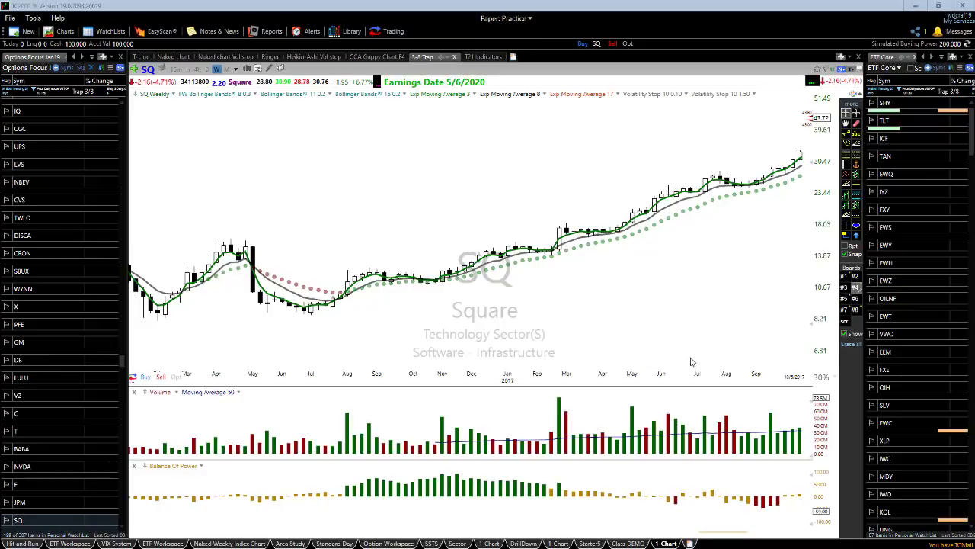
Switch the SQ chart to 3-day bars, showing price history from mid-2016 to October 2017.
type("3d")
key("Return")
scroll(597, 324, "down", 1)
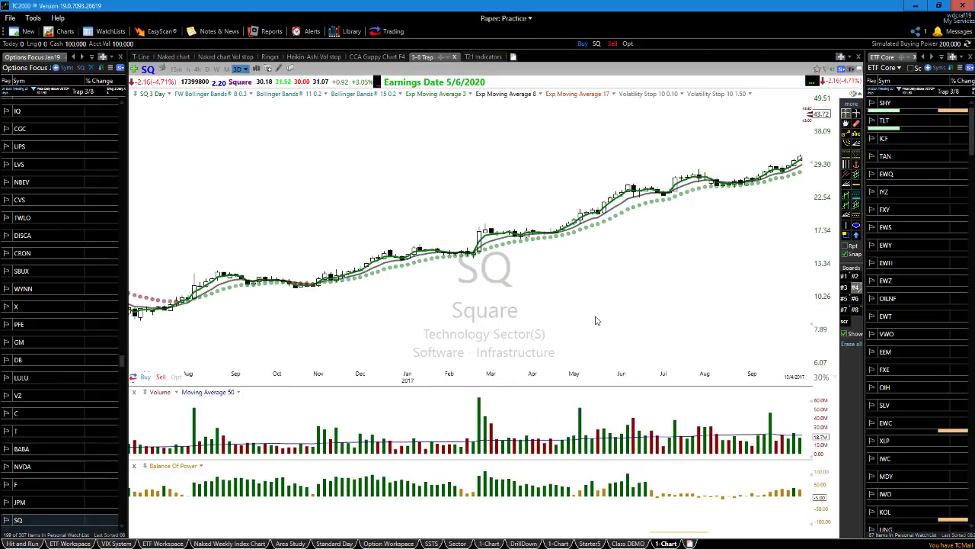
scroll(598, 321, "down", 1)
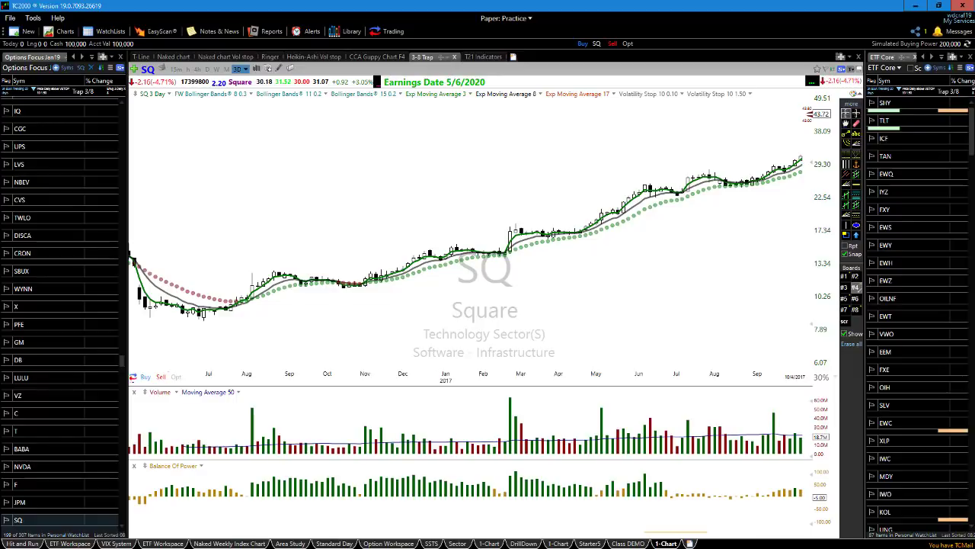
Switch the SQ chart to 2-day bars, showing price history from late 2016 to October 2017.
type("2d")
key("Return")
scroll(590, 323, "down", 1)
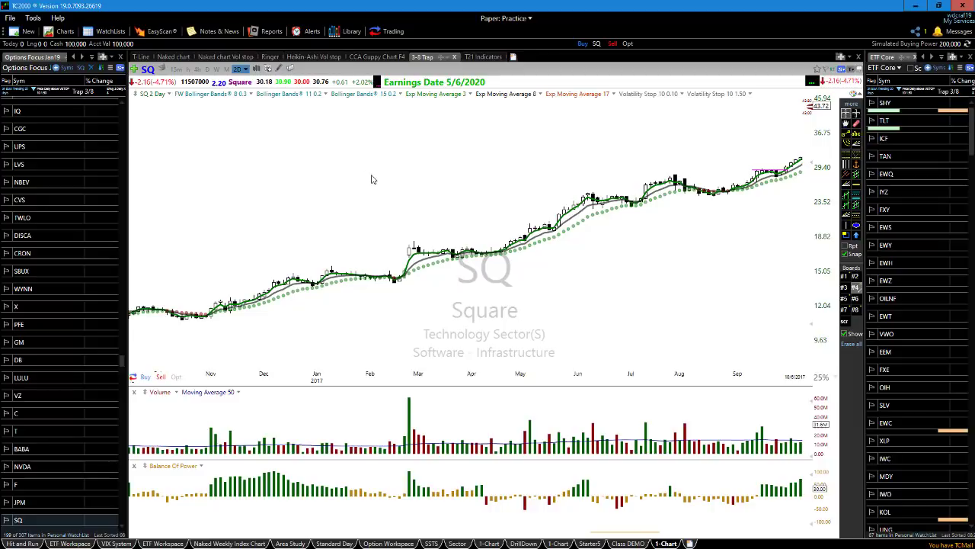
Open the Heikin-Ashi Vol stop chart for SQ and shift its displayed period back to end on 10/30/2017.
left_click(313, 56)
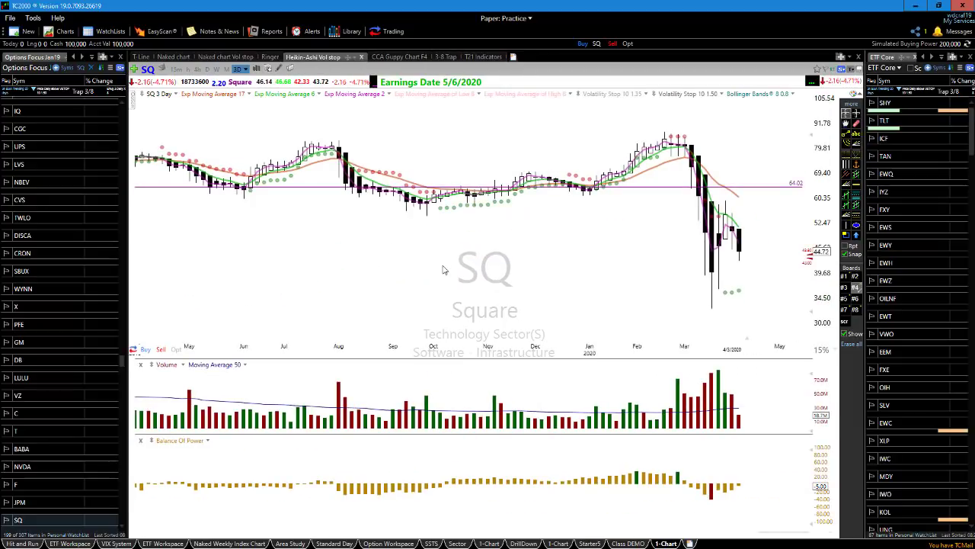
scroll(482, 308, "down", 2)
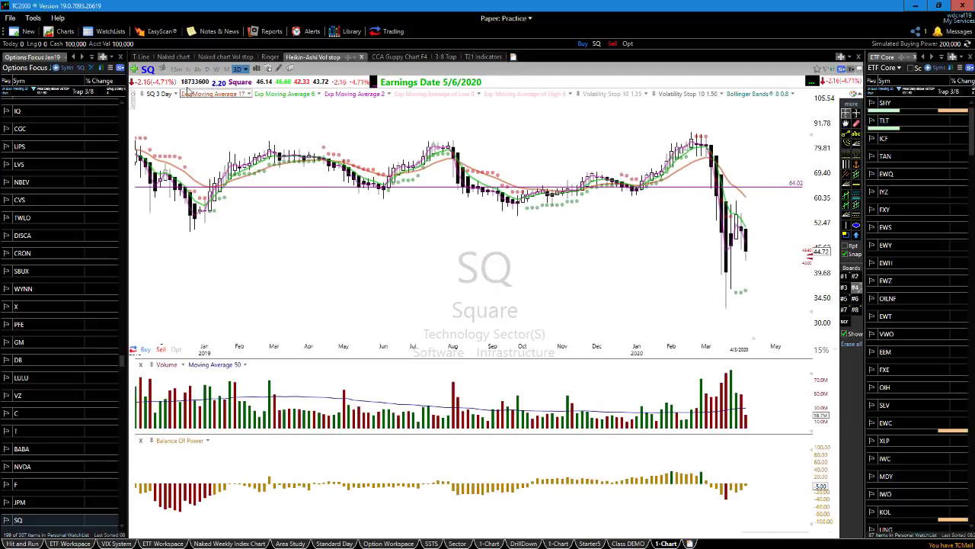
scroll(351, 277, "down", 3)
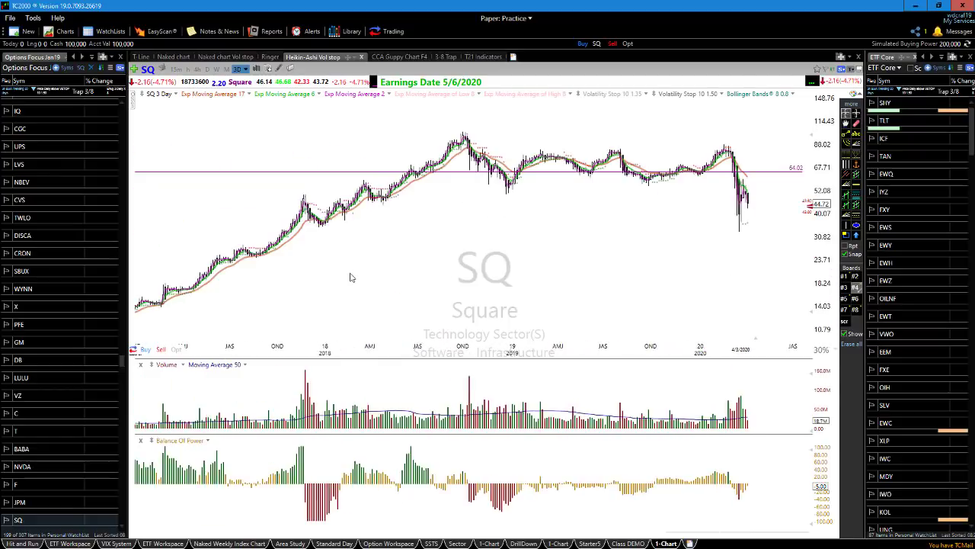
scroll(355, 276, "down", 2)
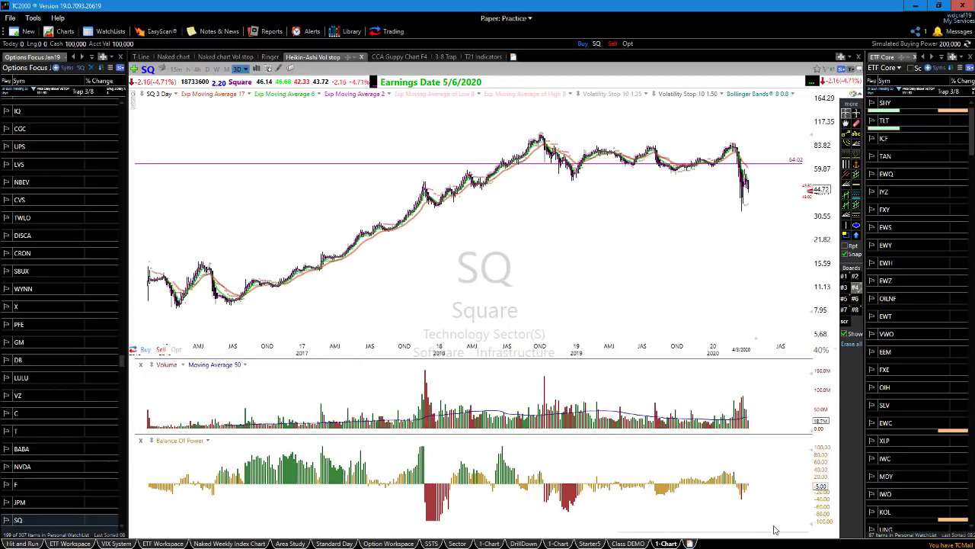
left_click_drag(775, 531, 670, 532)
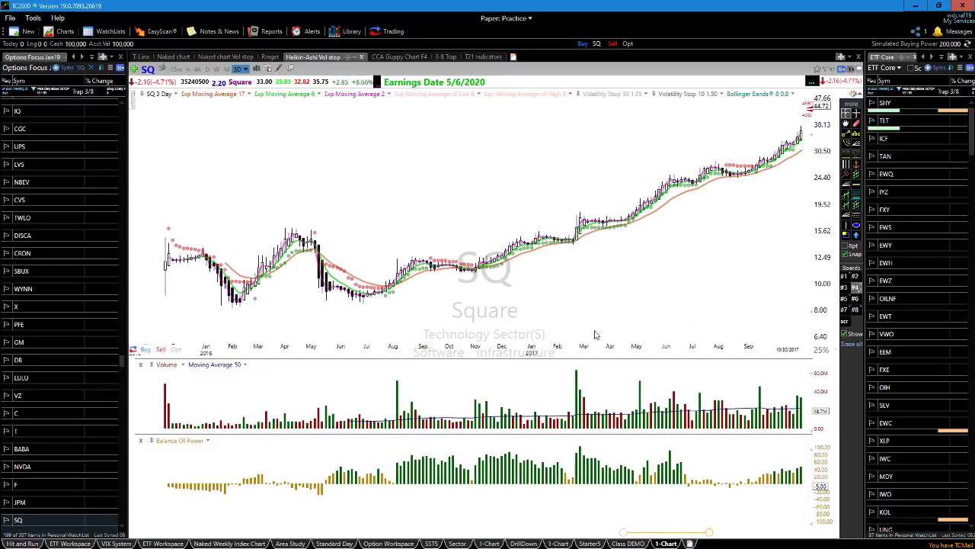
scroll(579, 318, "up", 2)
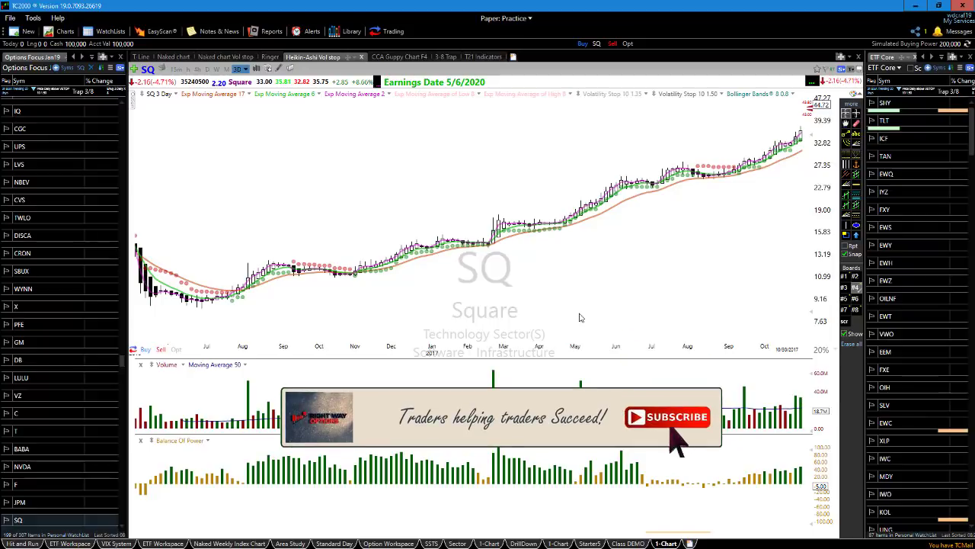
Switch SQ to daily bars for July to October 2017 and draw a blue arrow pointing at the start of the magenta line.
left_click(208, 70)
scroll(396, 305, "up", 5)
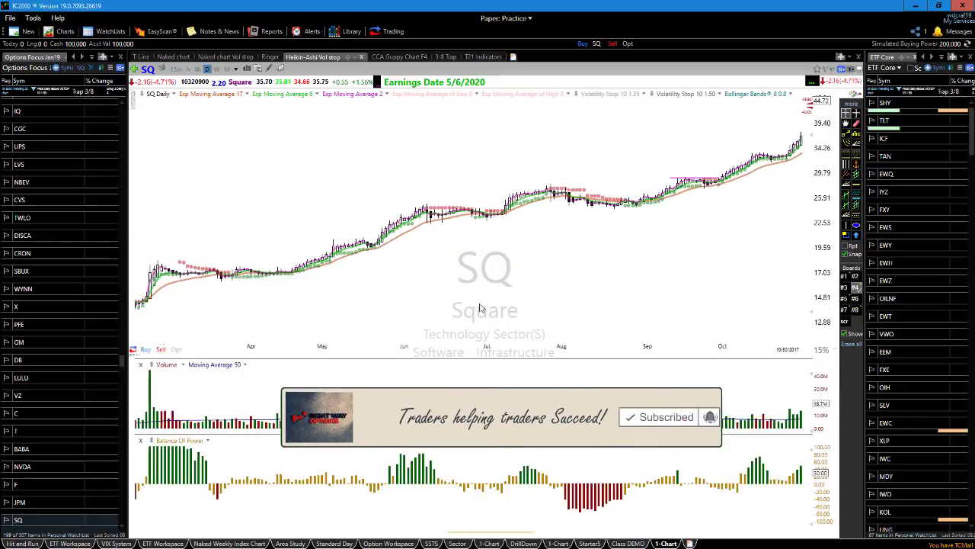
scroll(547, 320, "down", 4)
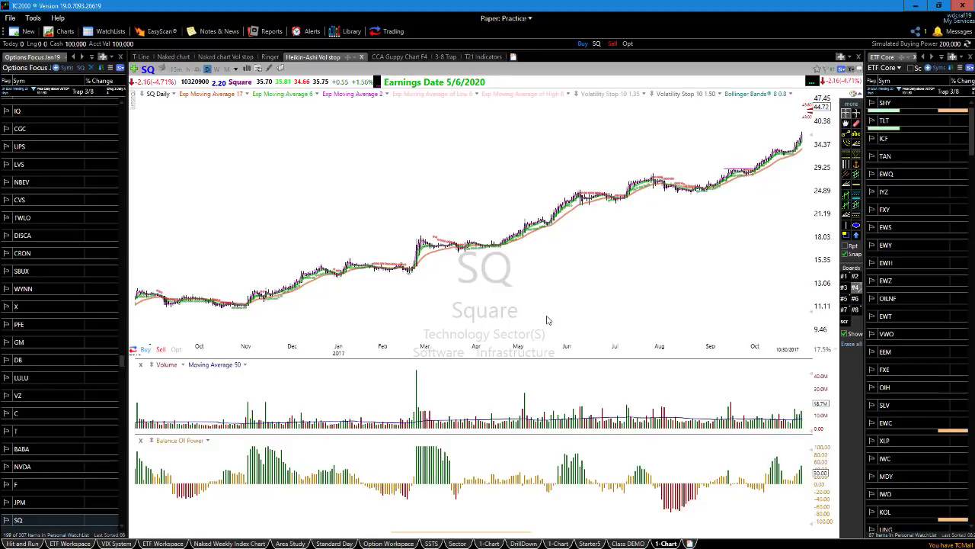
scroll(519, 332, "up", 4)
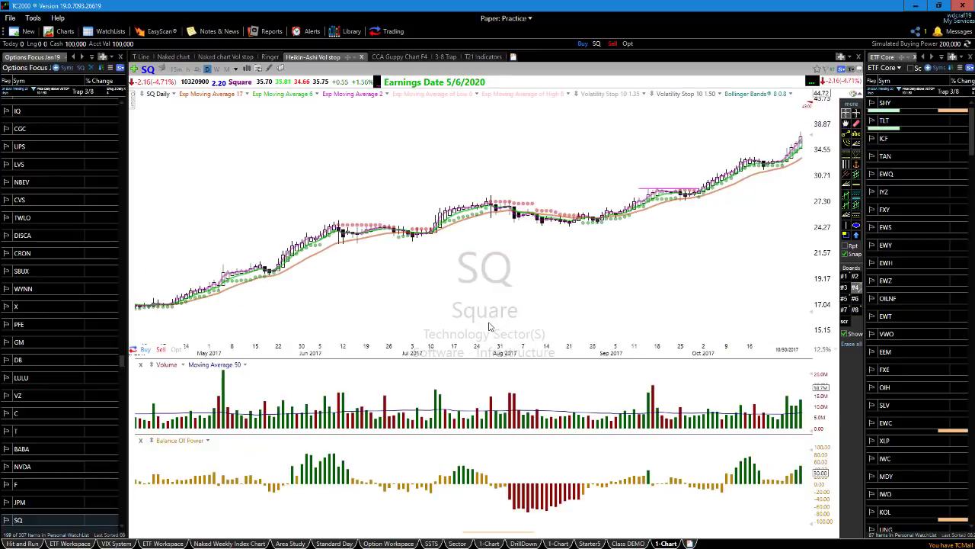
scroll(490, 326, "up", 2)
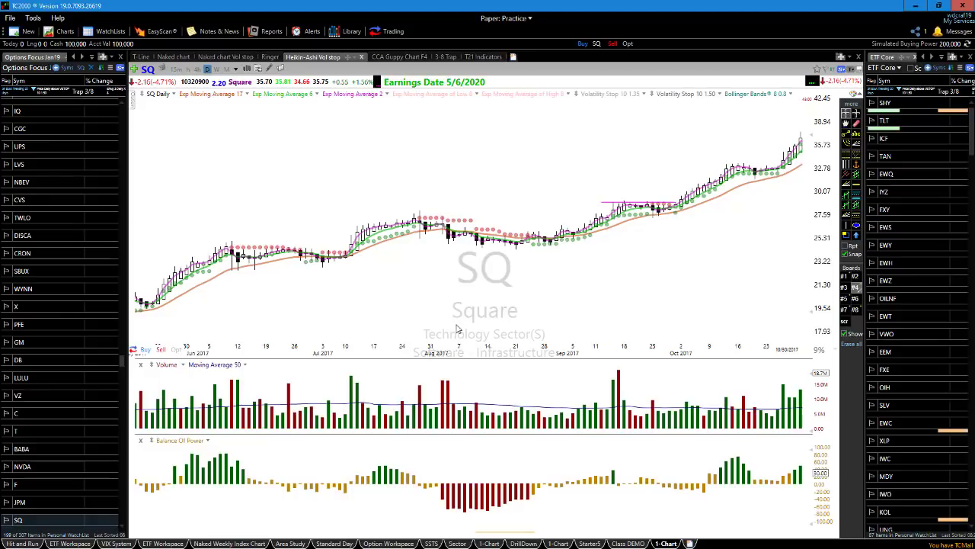
scroll(465, 327, "up", 2)
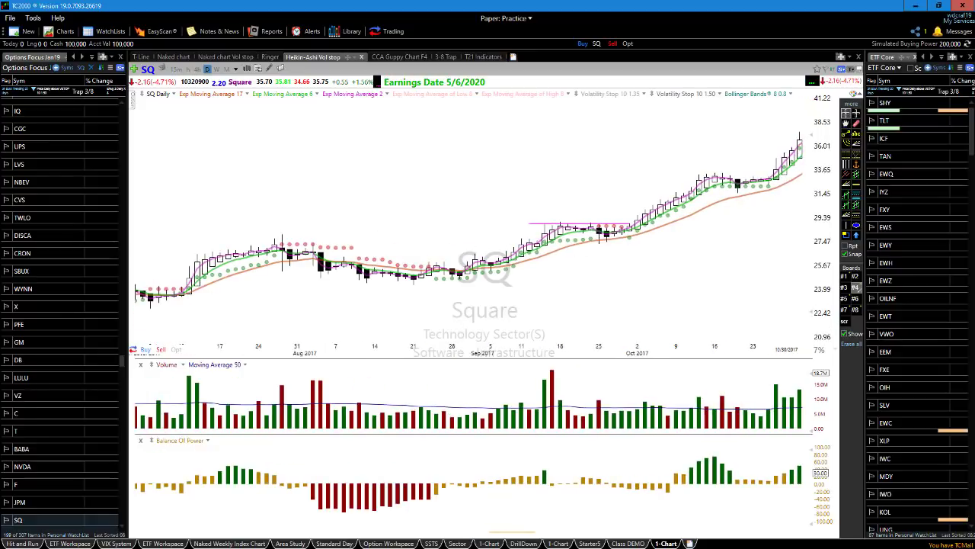
left_click_drag(505, 170, 541, 217)
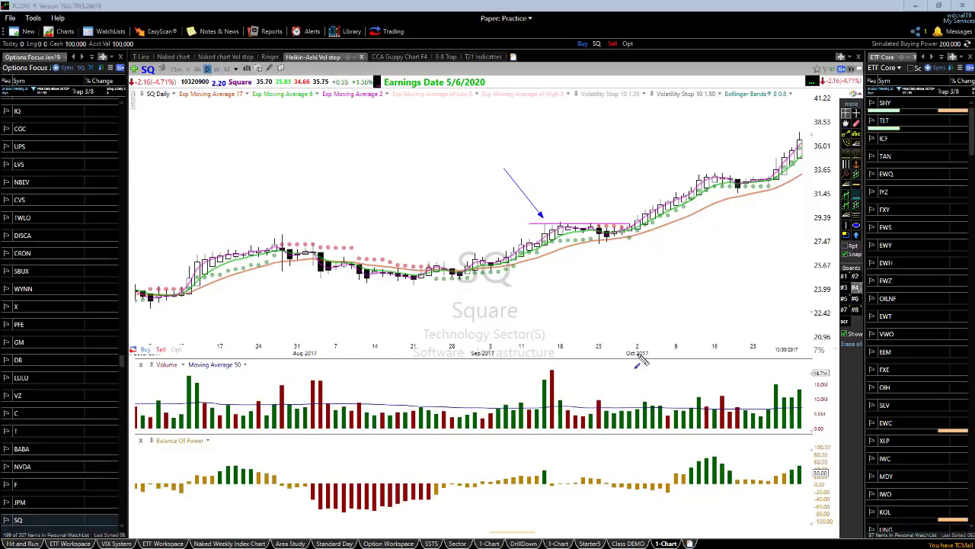
Clear the blue arrow, draw one sloping down along SQ's late-July to mid-September 2017 highs, and erase it.
key("Escape")
scroll(568, 302, "down", 1)
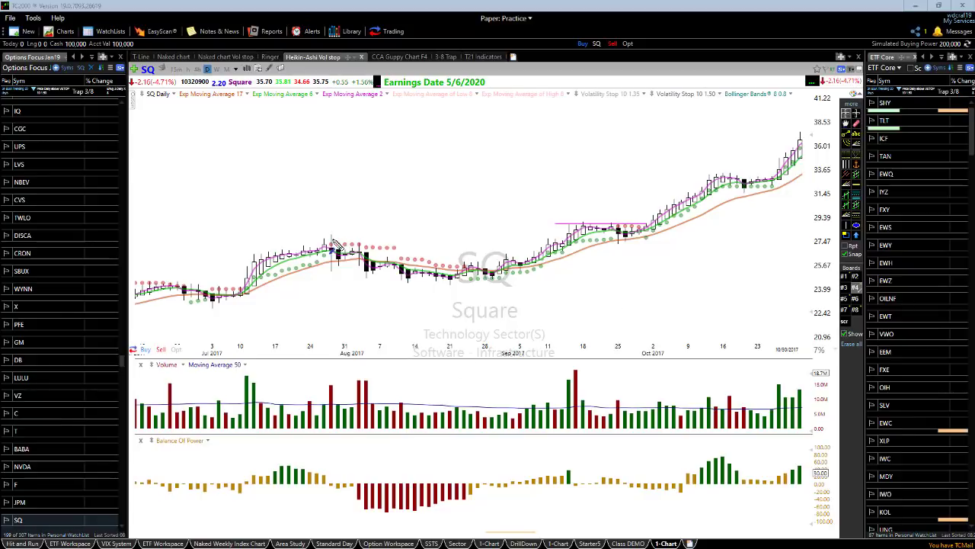
left_click_drag(322, 233, 559, 278)
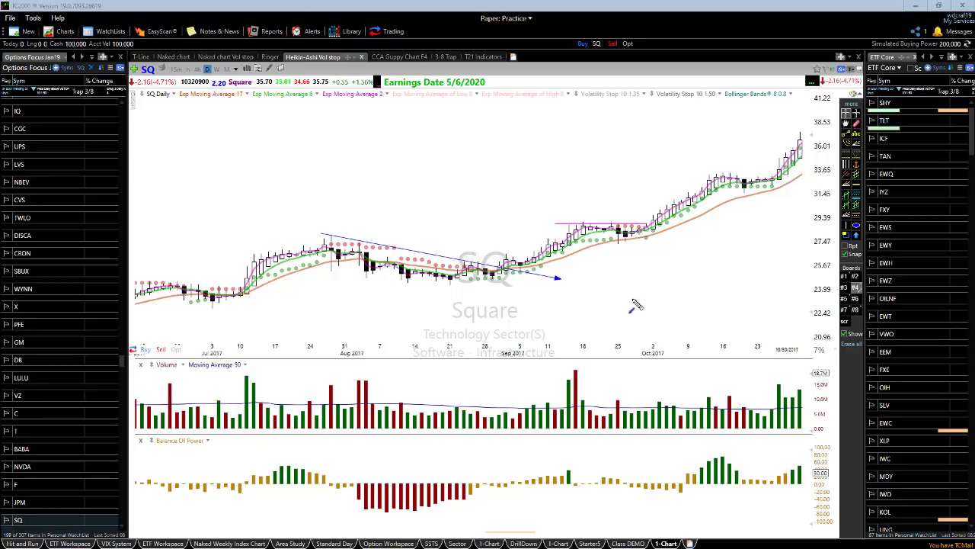
key("Delete")
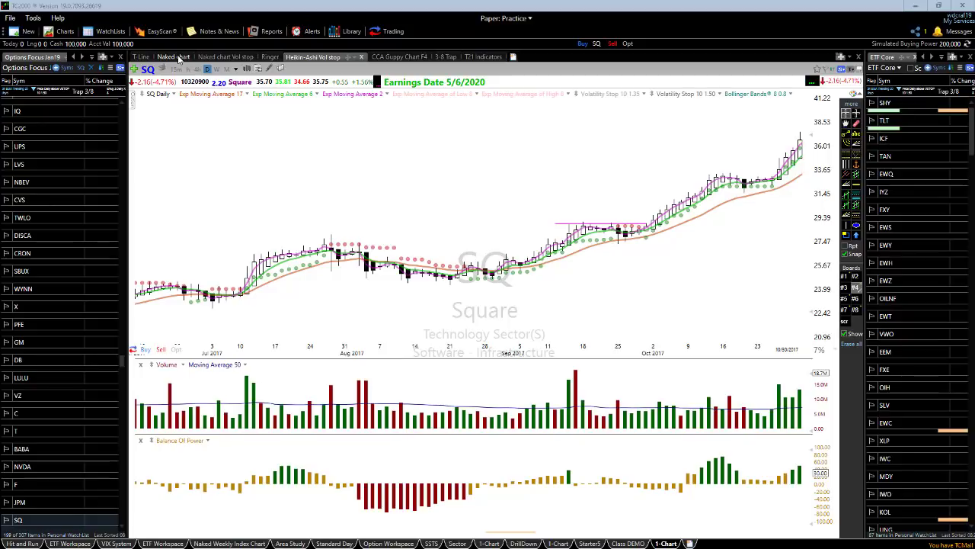
Open the 3-8 Trap chart for SQ and show the daily uptrend from June 2017 to 1/31/2018.
left_click(450, 58)
scroll(492, 290, "down", 10)
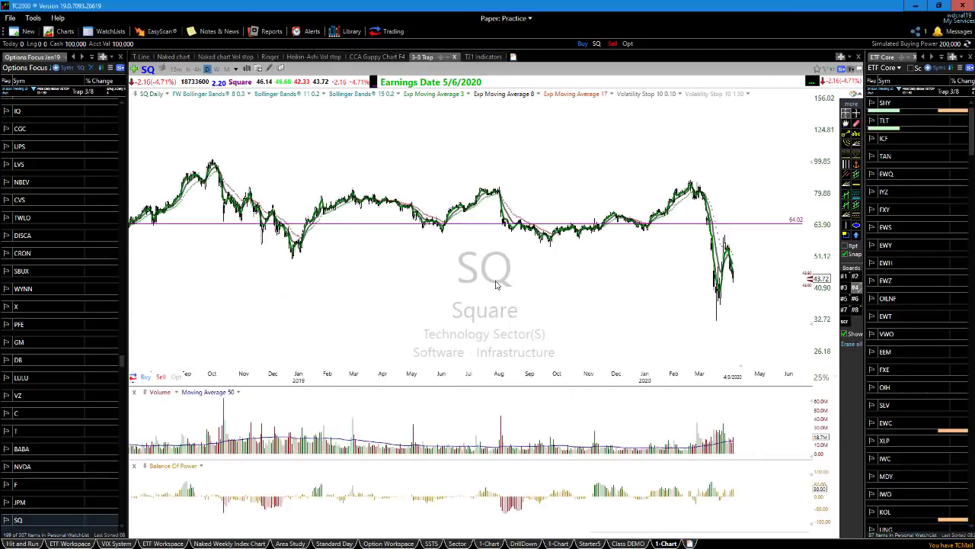
scroll(501, 286, "down", 2)
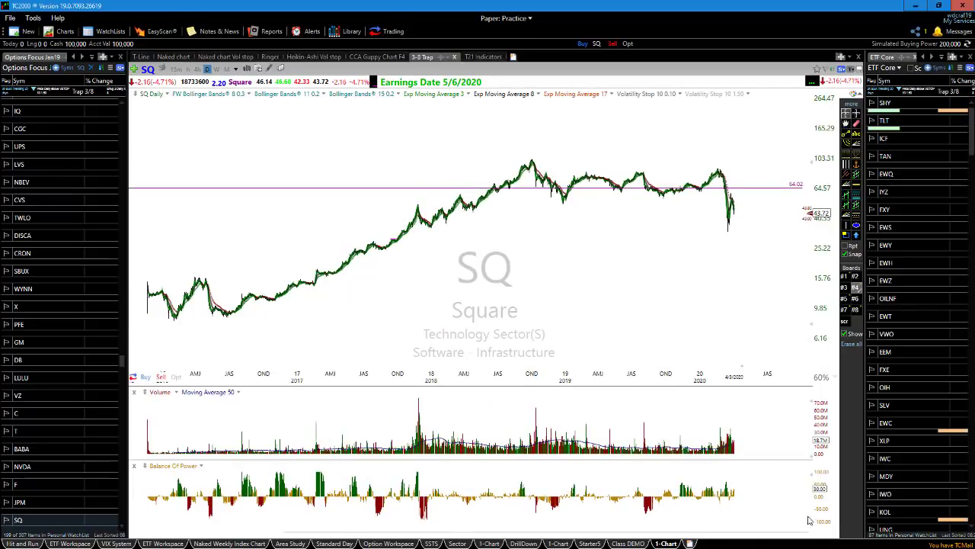
left_click_drag(804, 536, 549, 532)
scroll(423, 339, "up", 5)
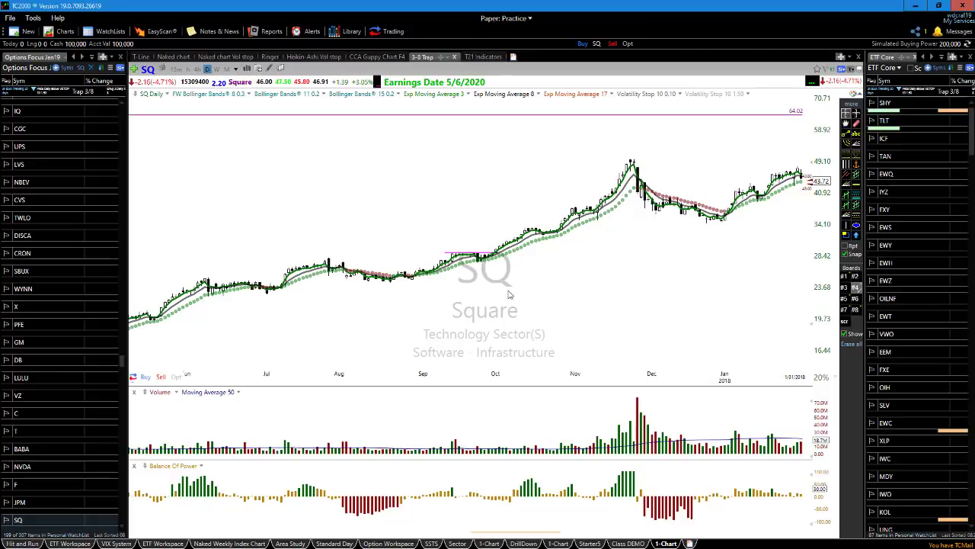
Shift the SQ daily chart back to show July 2016 through 1/18/2017.
scroll(456, 288, "down", 3)
scroll(456, 288, "down", 3)
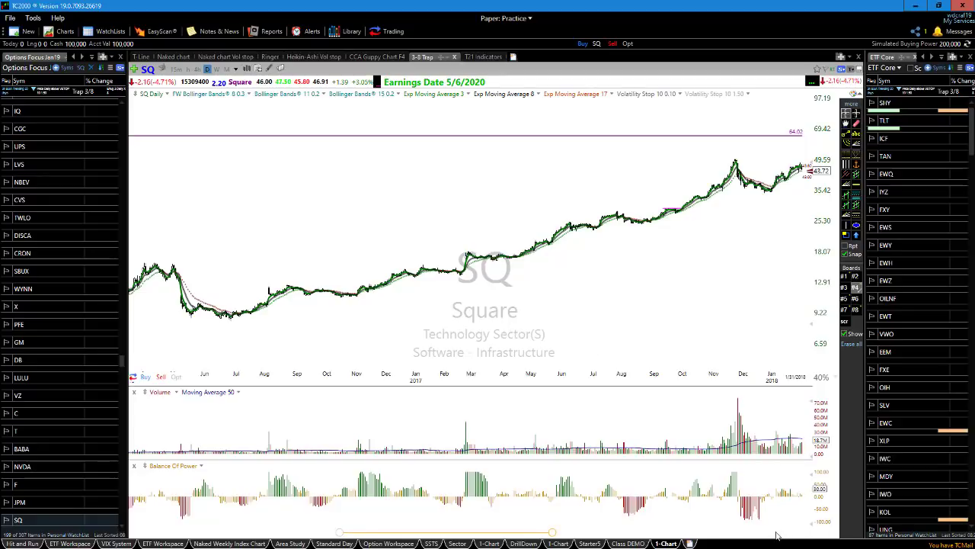
left_click_drag(550, 532, 445, 505)
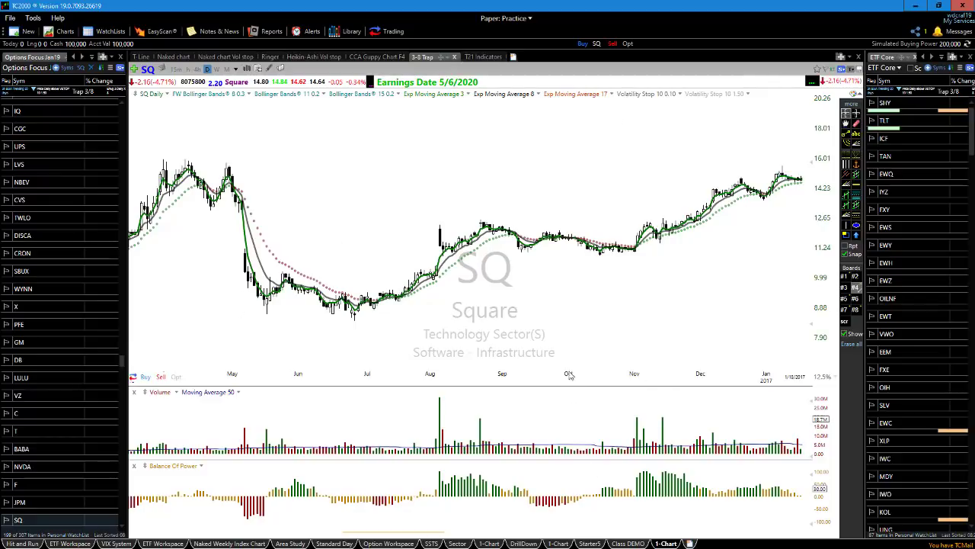
scroll(565, 343, "up", 2)
scroll(564, 338, "up", 1)
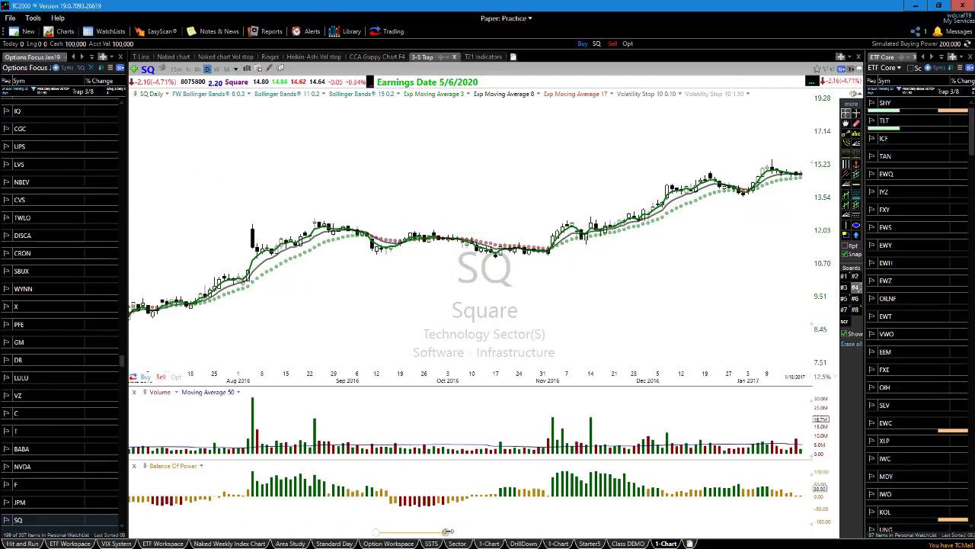
Return the SQ chart to its latest bar on 4/3/2020 and narrow the range to December 2019 through April 2020.
left_click_drag(464, 528, 809, 531)
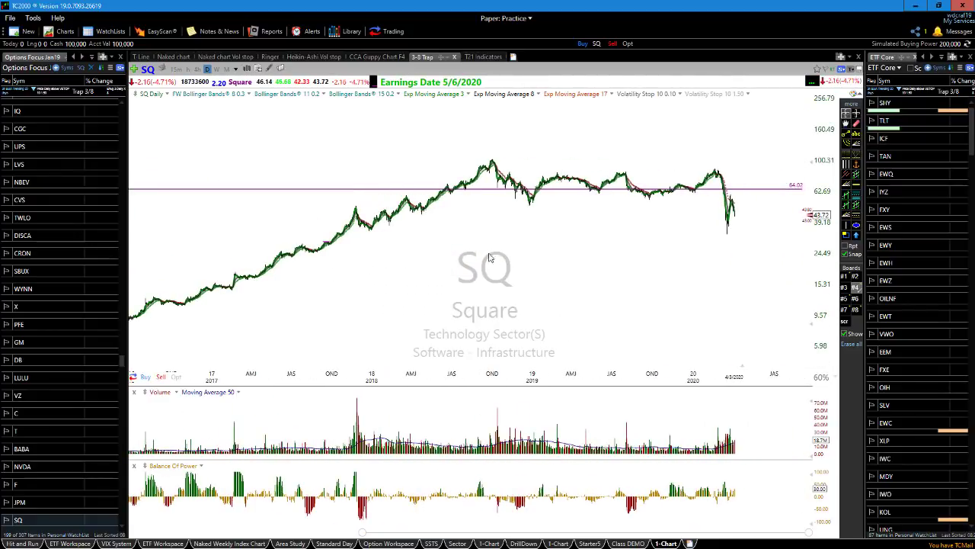
scroll(485, 285, "up", 2)
scroll(484, 285, "up", 2)
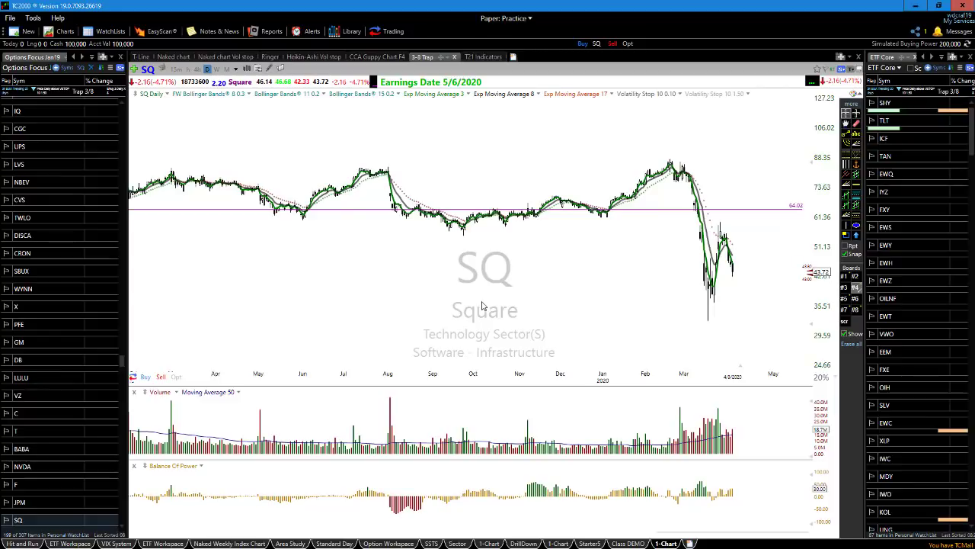
scroll(551, 292, "up", 5)
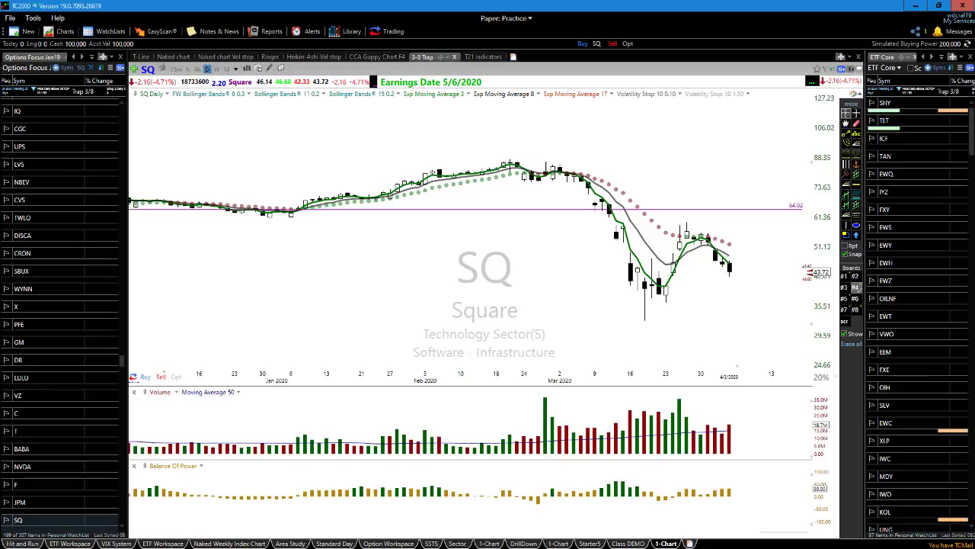
Change the chart symbol to DXD, ProShares UltraShort Dow 30.
type("xd")
type("n")
key("BackSpace")
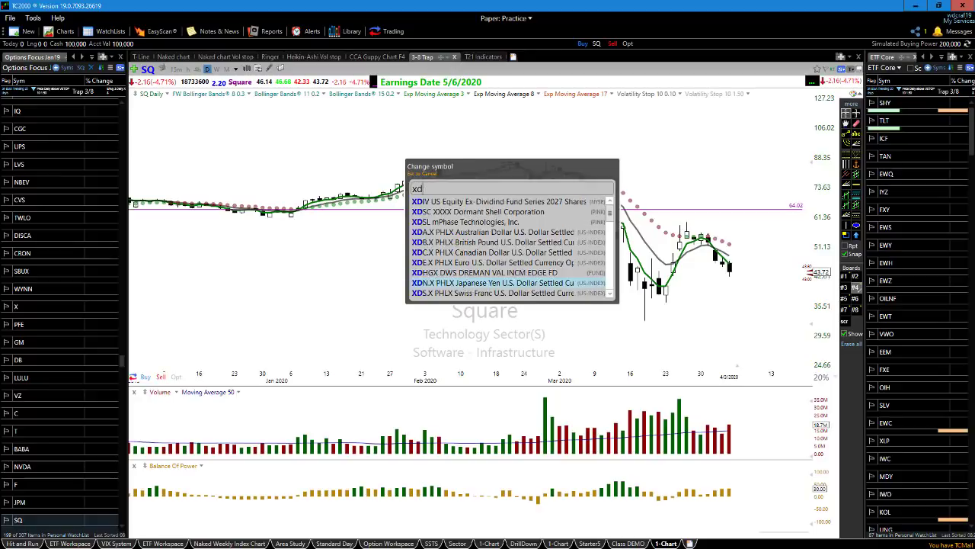
key("BackSpace")
key("BackSpace")
type("dx")
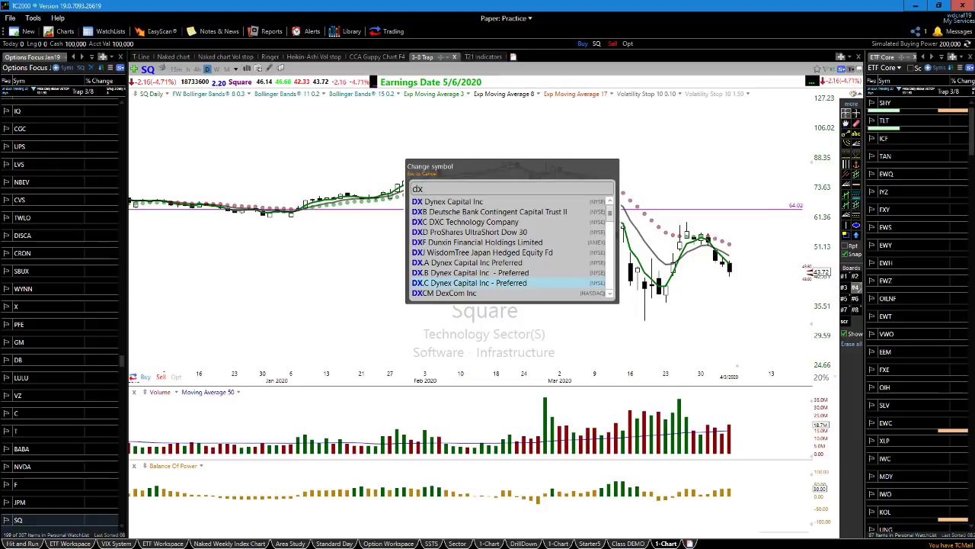
left_click(472, 232)
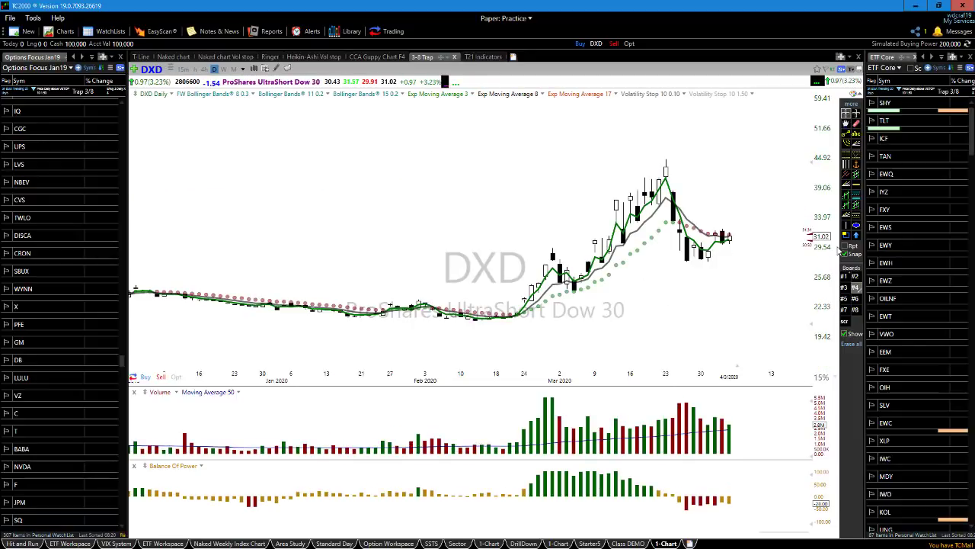
Switch the DXD chart to hourly bars, showing price history from mid-March to 4/3/2020.
scroll(744, 290, "up", 2)
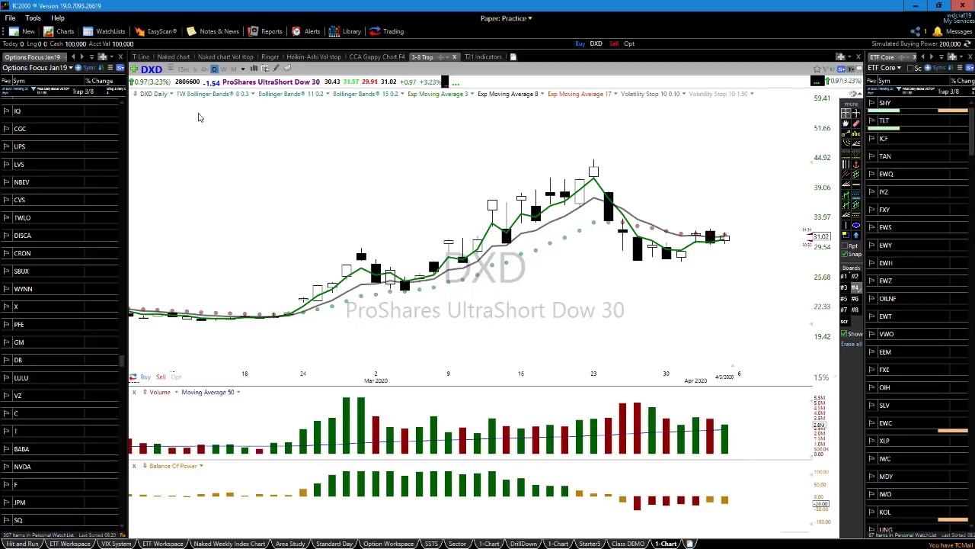
left_click(195, 68)
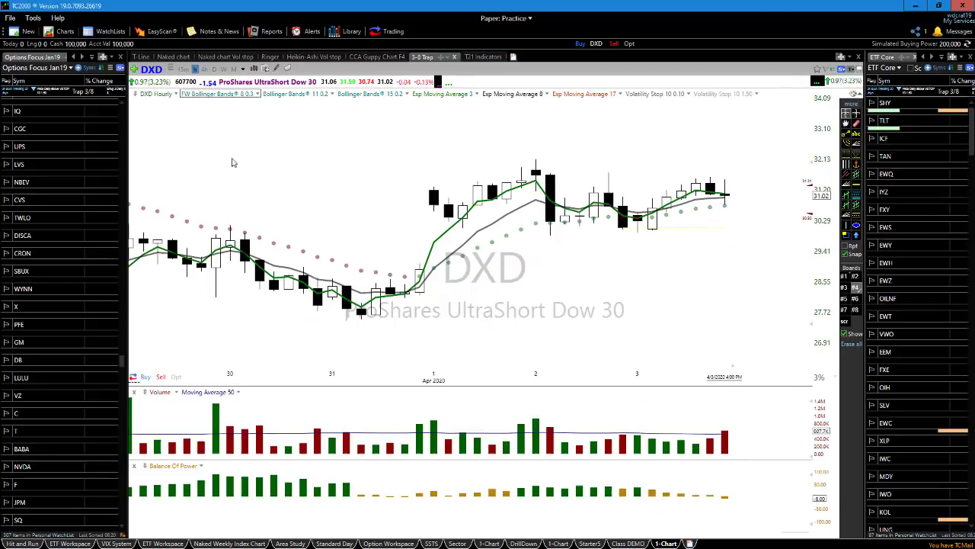
scroll(244, 183, "down", 4)
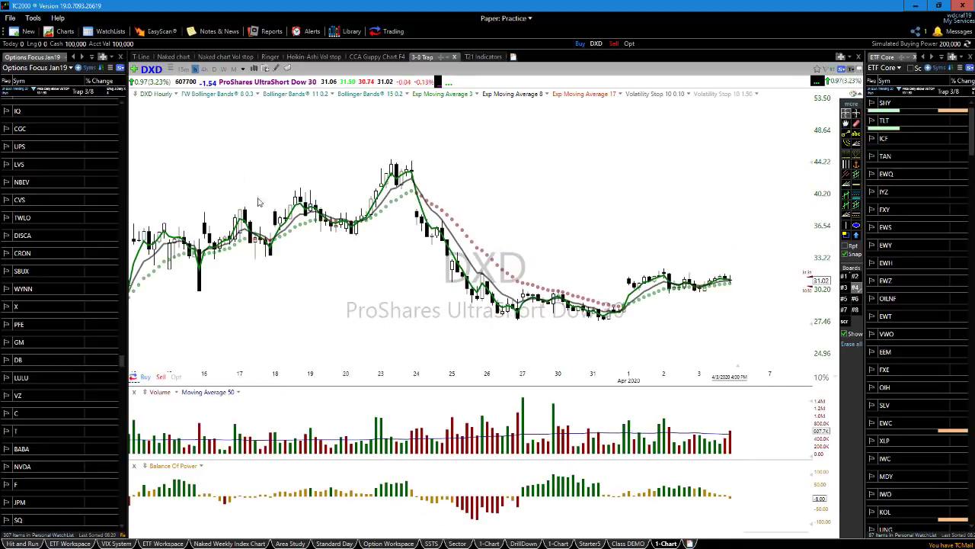
Switch the DXD chart to 15-minute bars and narrow the range to March 31 through April 3, 2020.
left_click(183, 68)
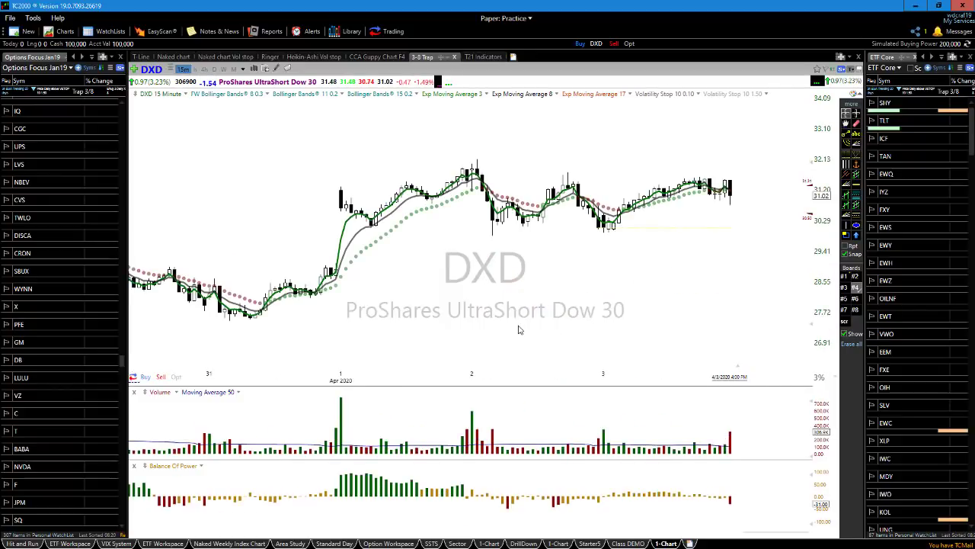
scroll(518, 329, "down", 3)
scroll(518, 329, "down", 2)
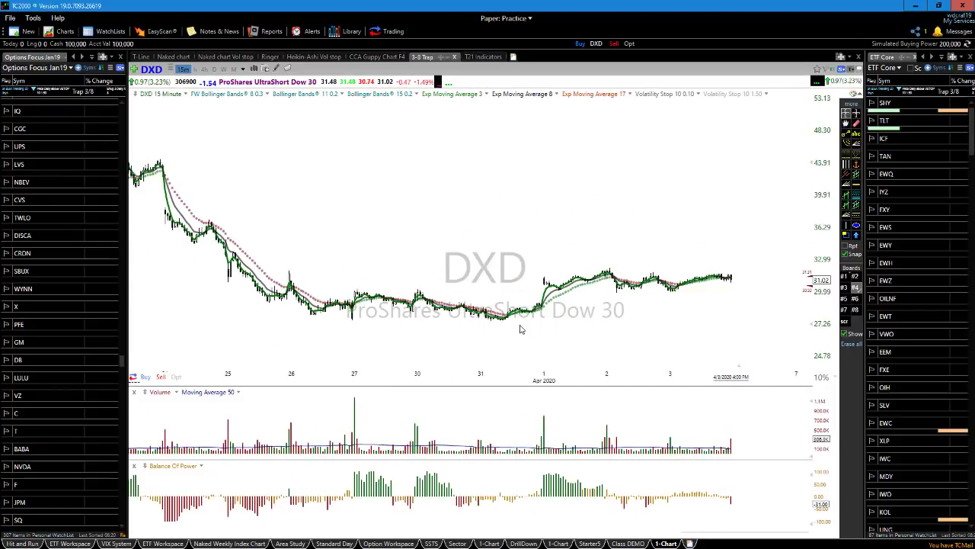
scroll(521, 329, "up", 5)
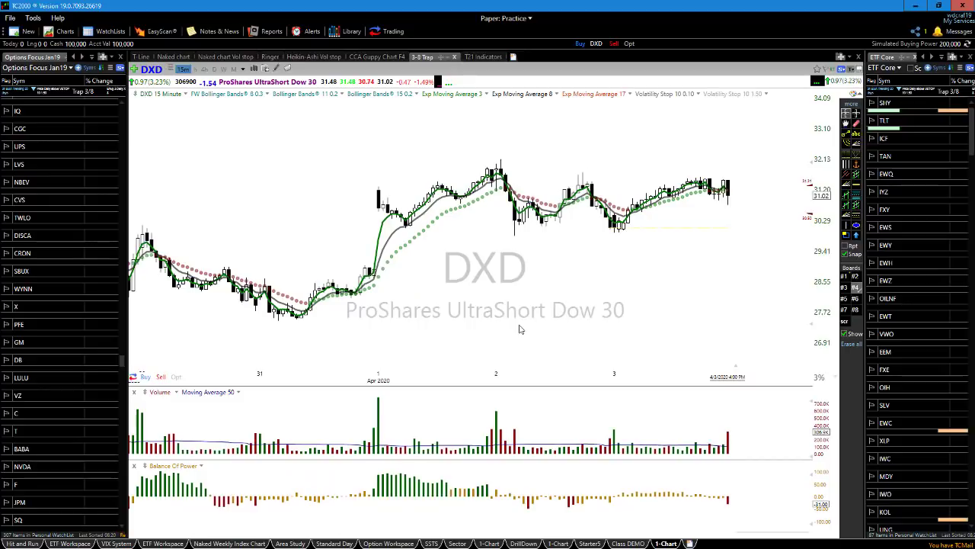
scroll(519, 328, "up", 2)
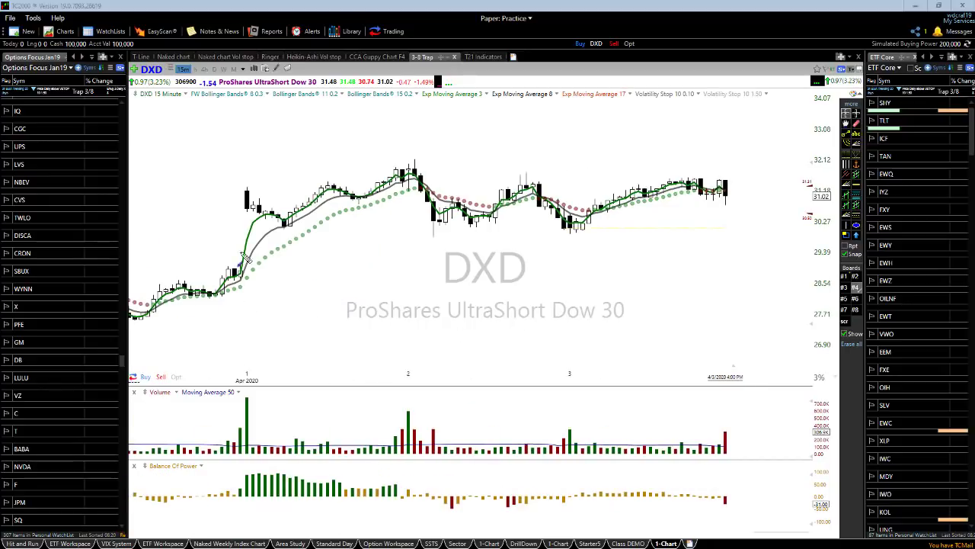
Mark DXD's April 1 gap up and pullback with blue arrows, clear them, and focus on the April 2–3 bars.
mouse_move(246, 257)
left_mouse_down()
mouse_move(239, 244)
mouse_move(279, 226)
left_mouse_up()
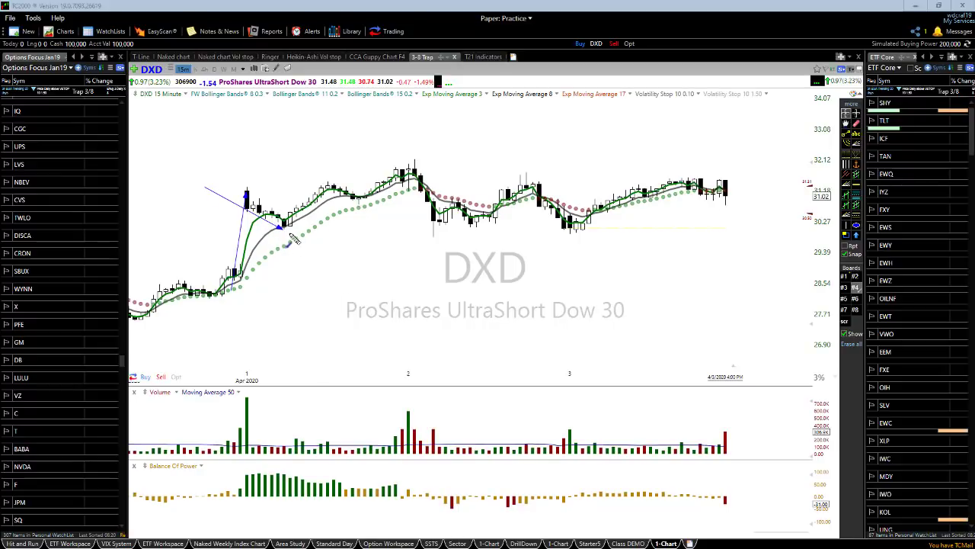
left_click_drag(282, 241, 322, 242)
key("Delete")
scroll(586, 273, "down", 3)
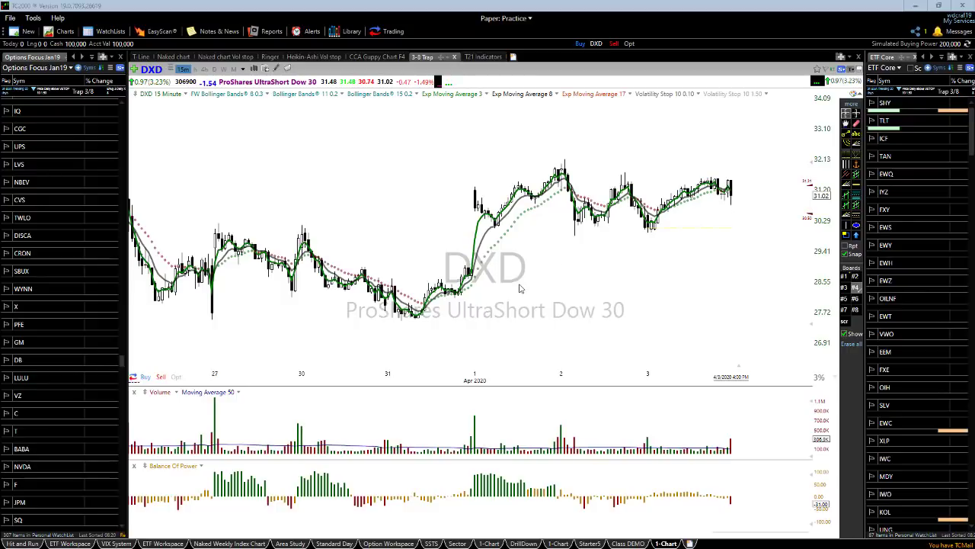
scroll(472, 233, "up", 4)
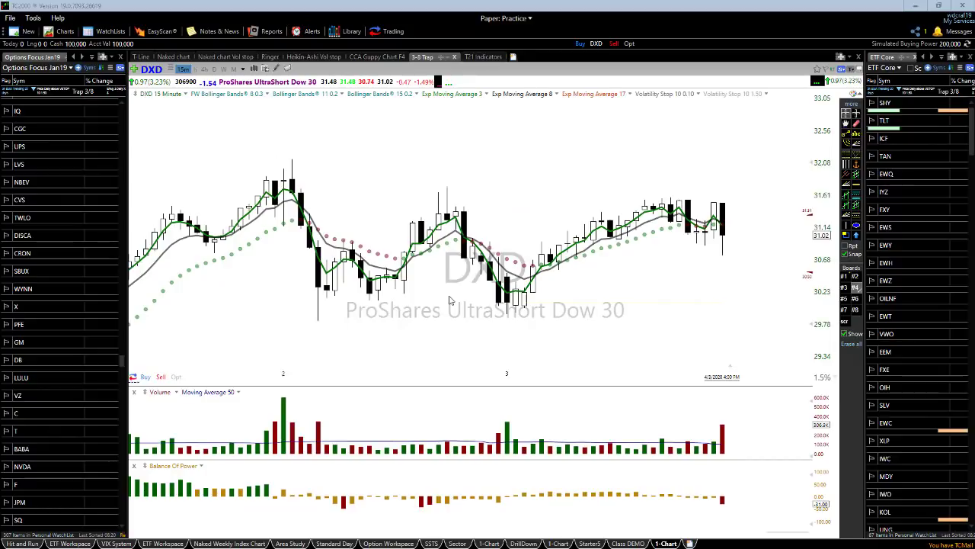